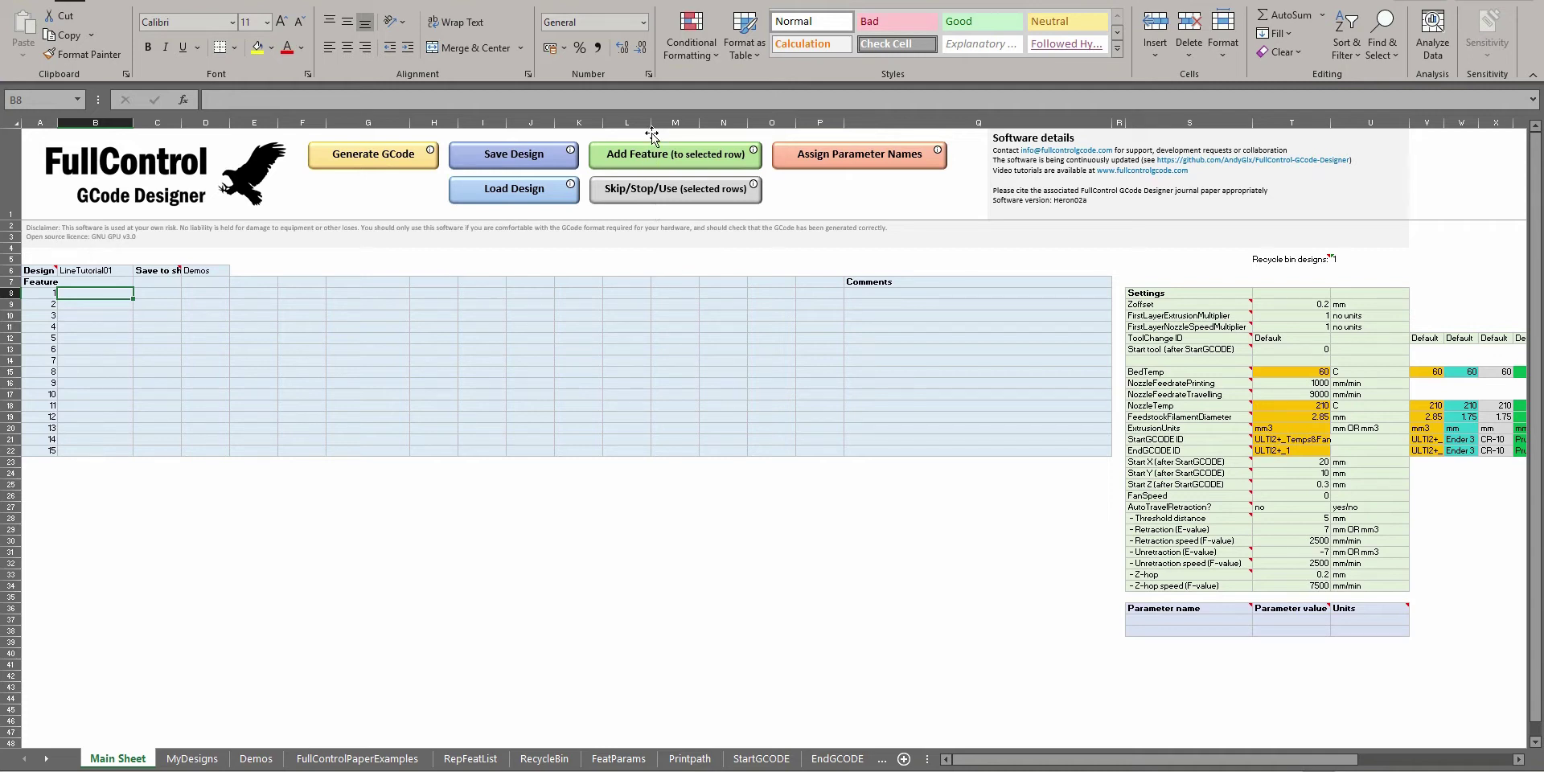
Add a Line (cartesian) feature to the first feature row of the design
{"action": "left_click", "coordinate": [87, 294]}
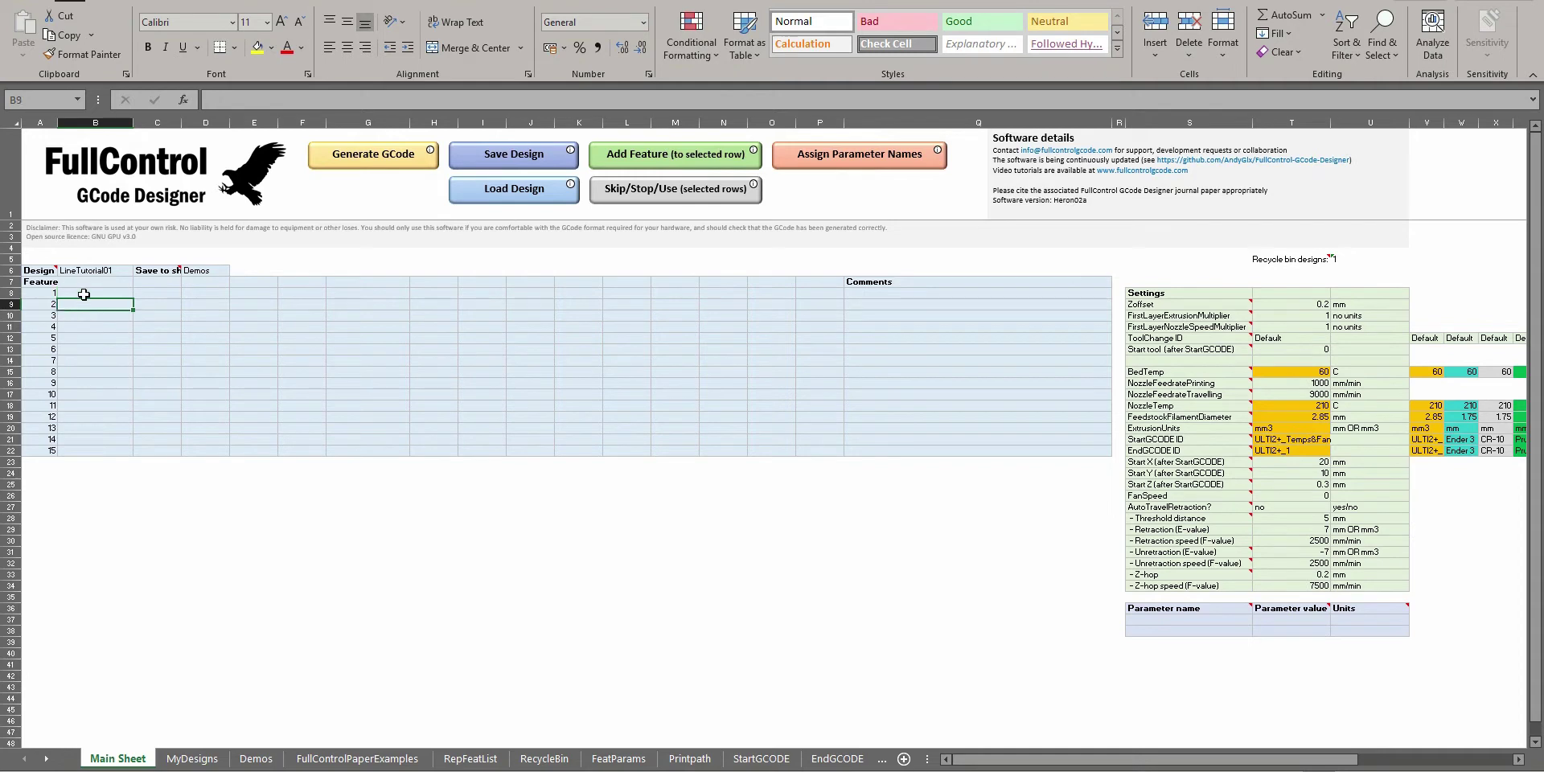
{"action": "left_click", "coordinate": [648, 156]}
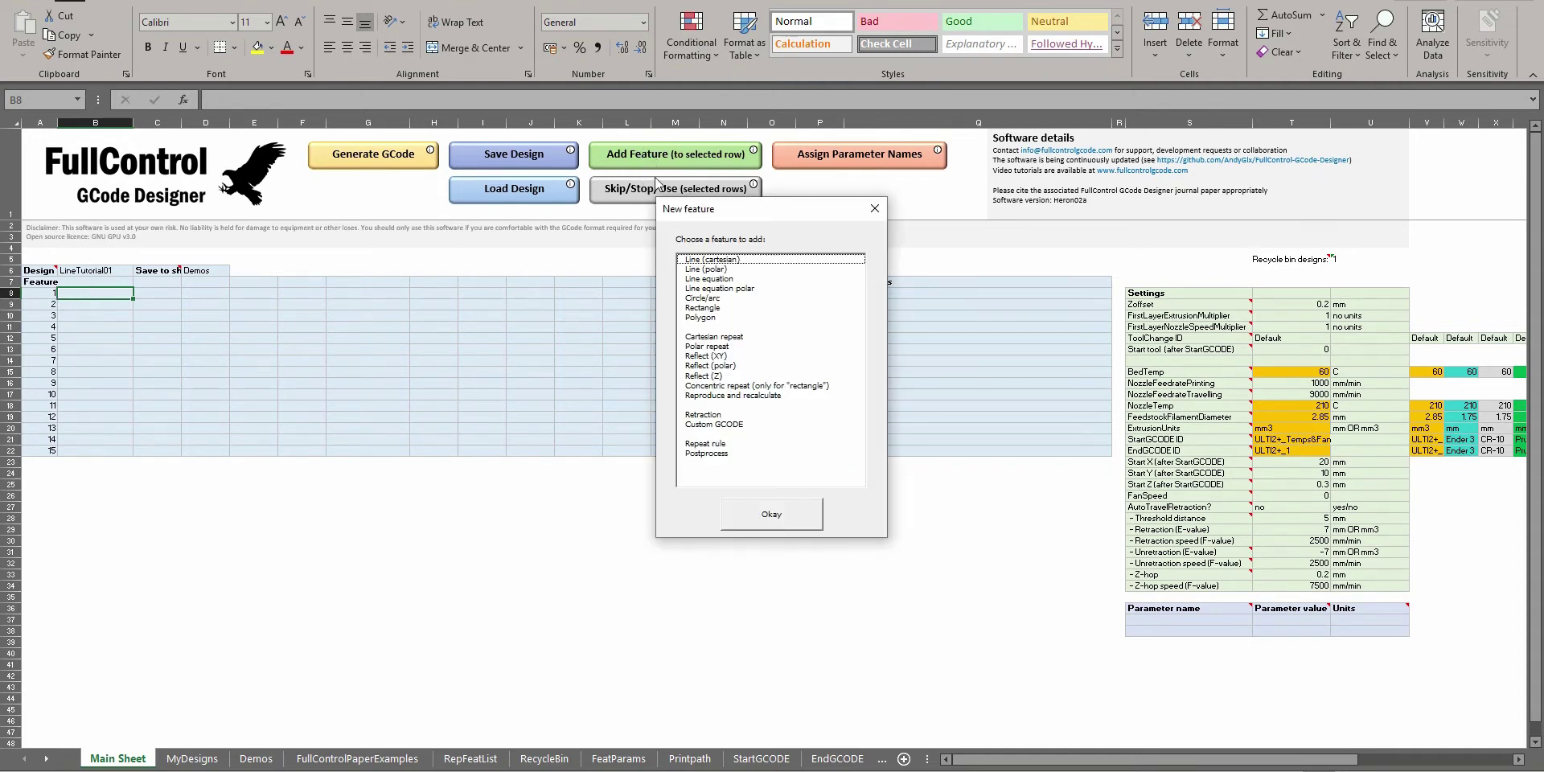
{"action": "left_click", "coordinate": [733, 260]}
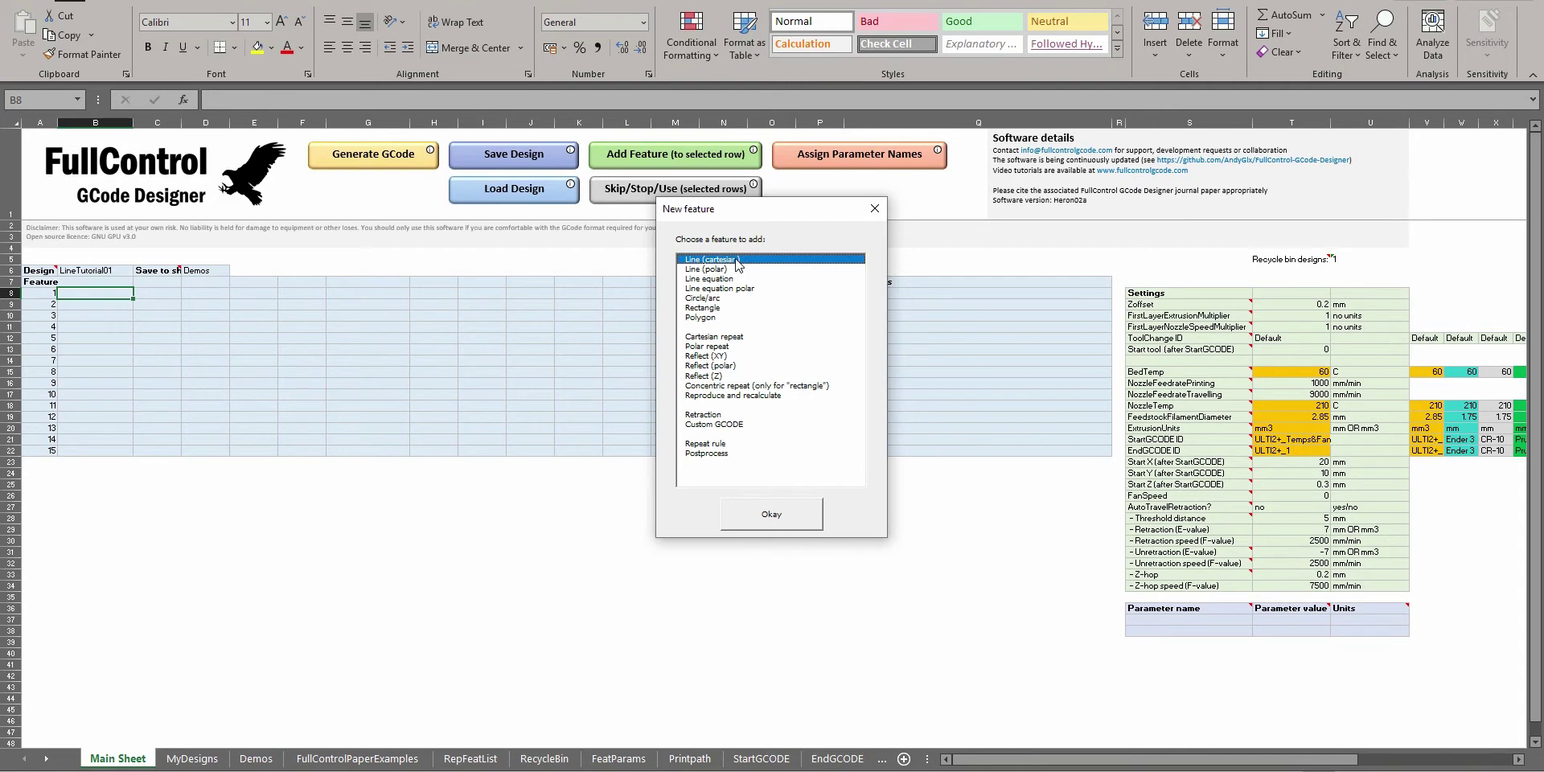
{"action": "double_click", "coordinate": [736, 262]}
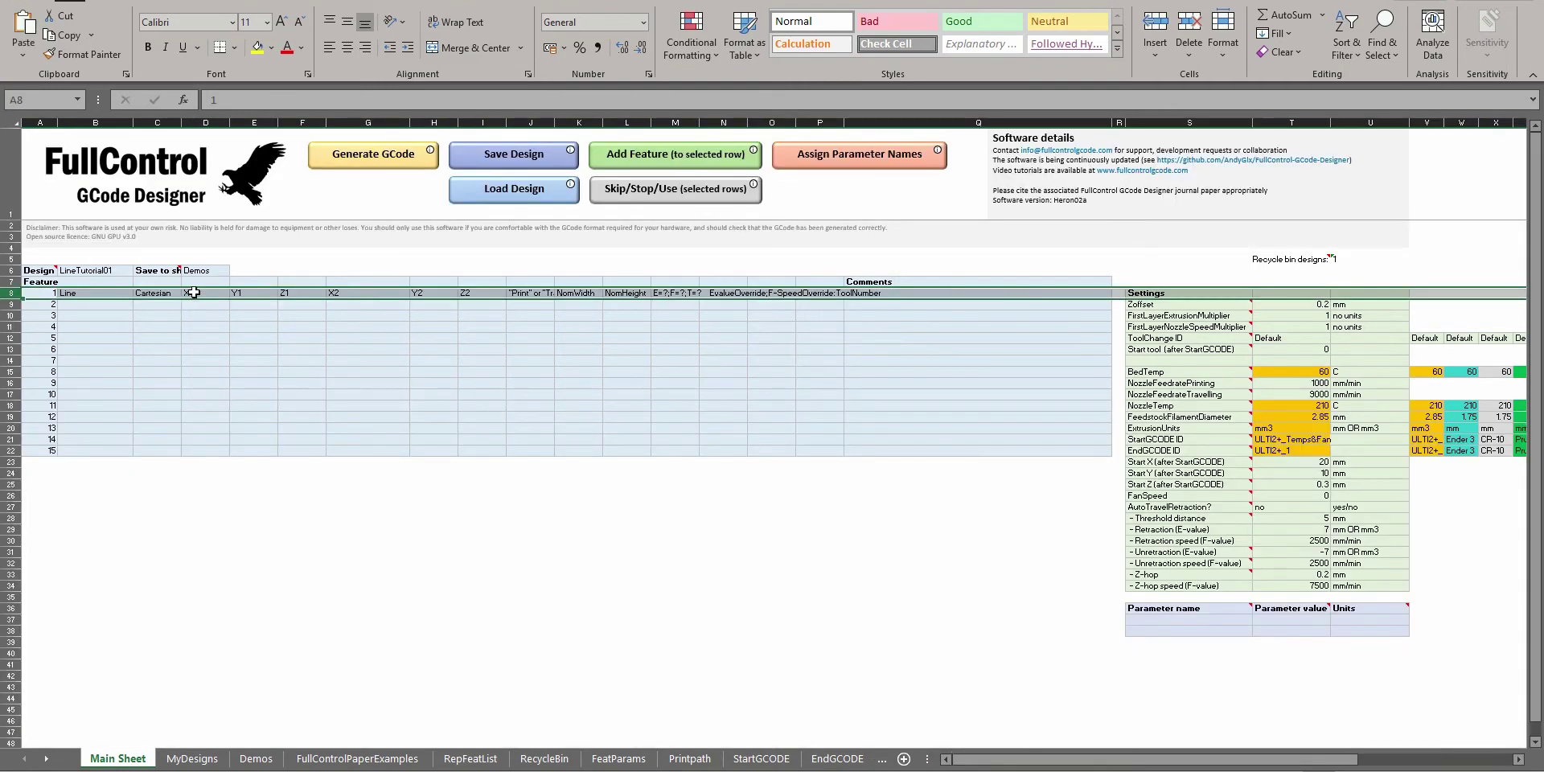
Examine the line feature's start and end coordinates, Print/Travel option, printing and travelling feedrates, and nominal width and height fields
{"action": "left_click_drag", "start_coordinate": [193, 293], "coordinate": [299, 292]}
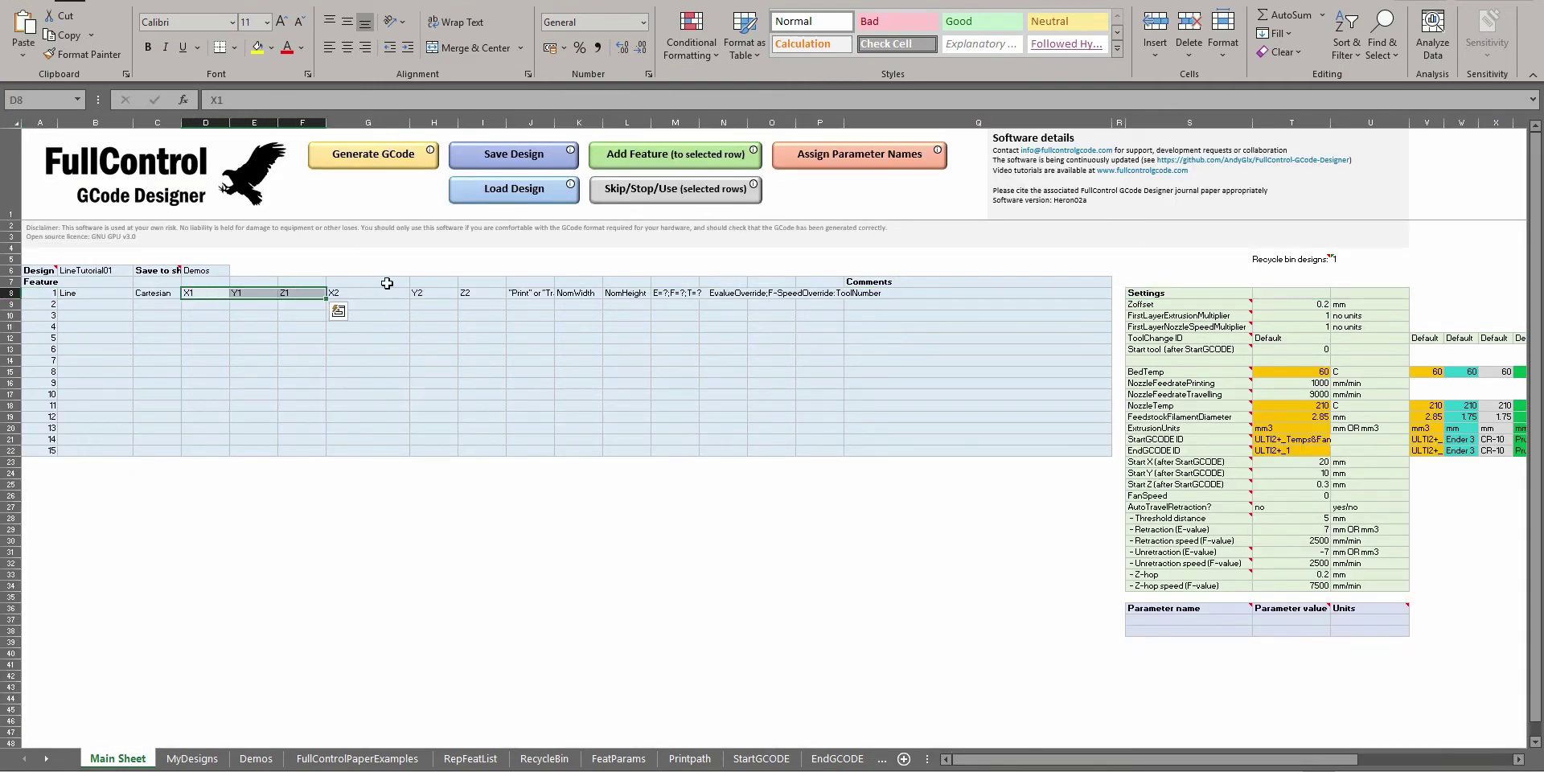
{"action": "left_click_drag", "start_coordinate": [367, 295], "coordinate": [475, 293]}
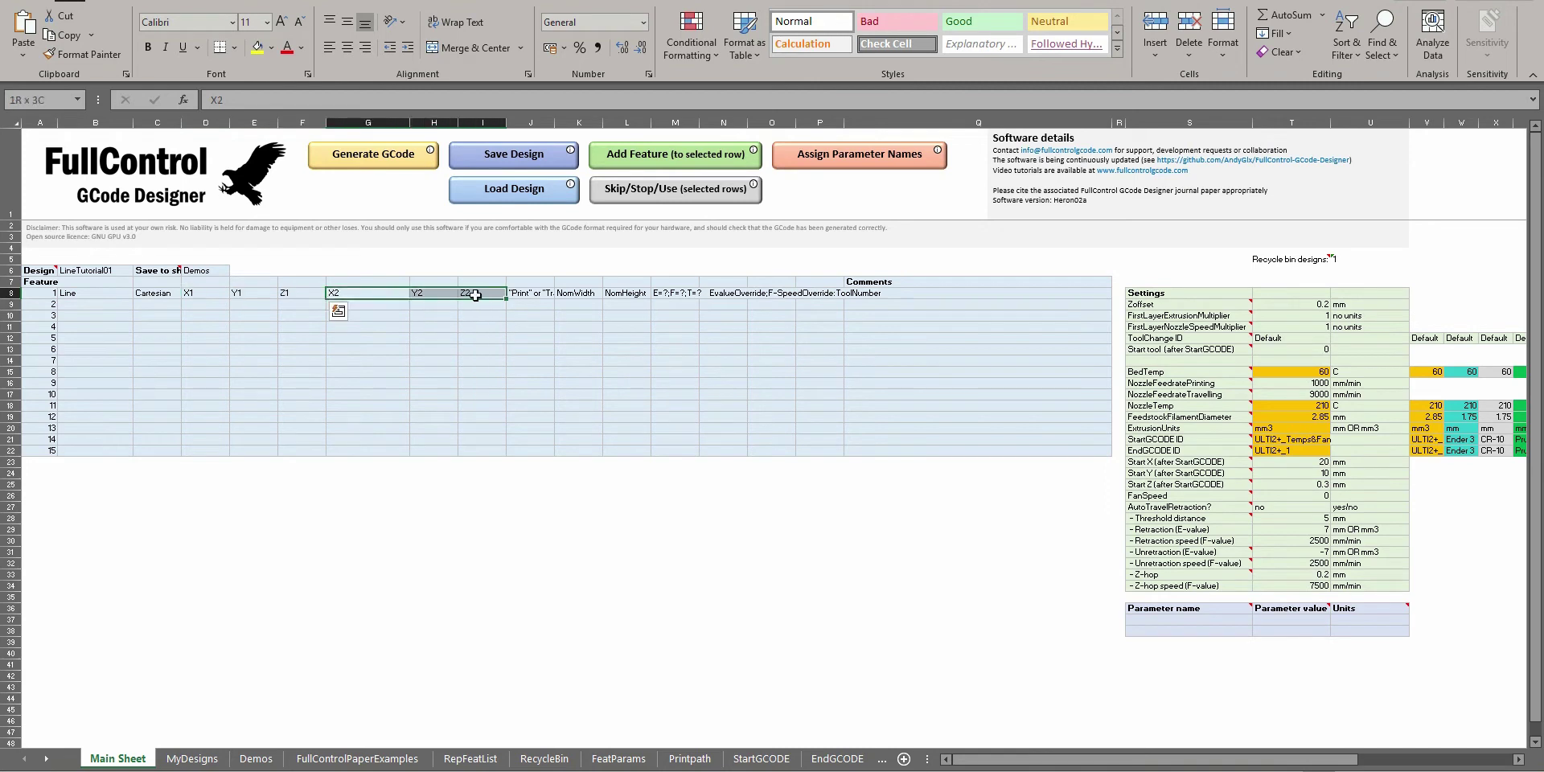
{"action": "left_click", "coordinate": [534, 293]}
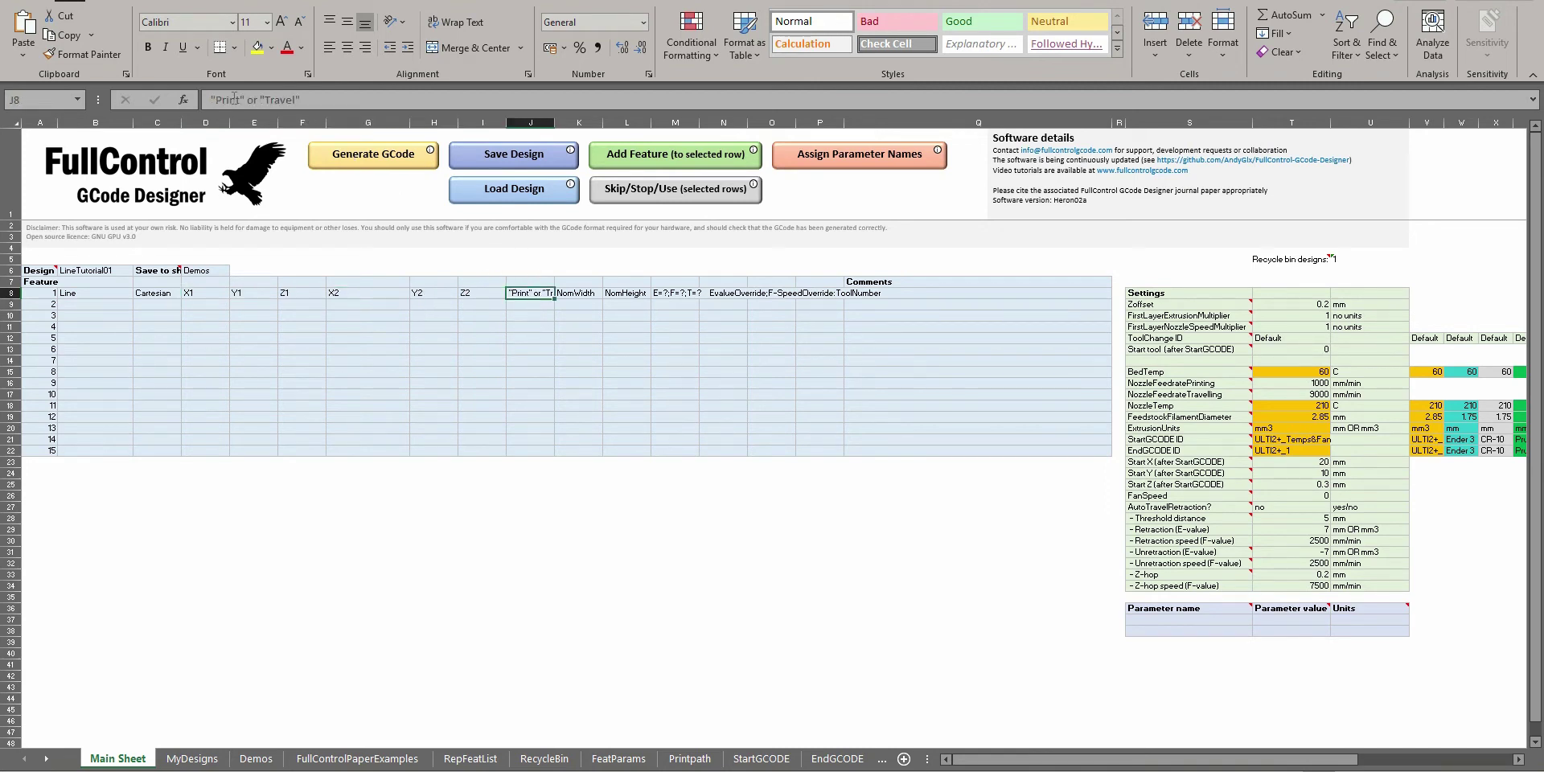
{"action": "double_click", "coordinate": [534, 294]}
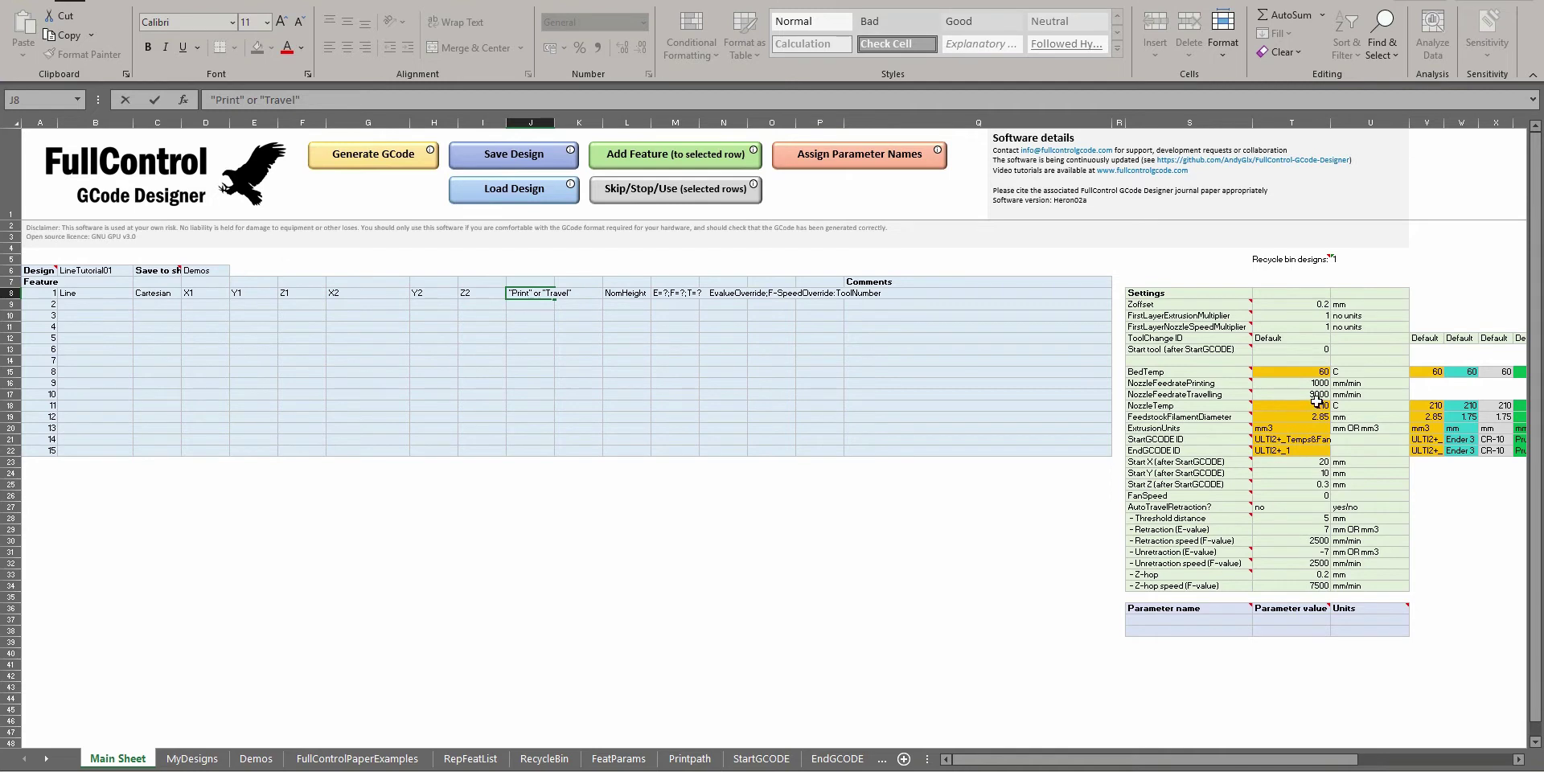
{"action": "left_click_drag", "start_coordinate": [1310, 386], "coordinate": [1312, 395]}
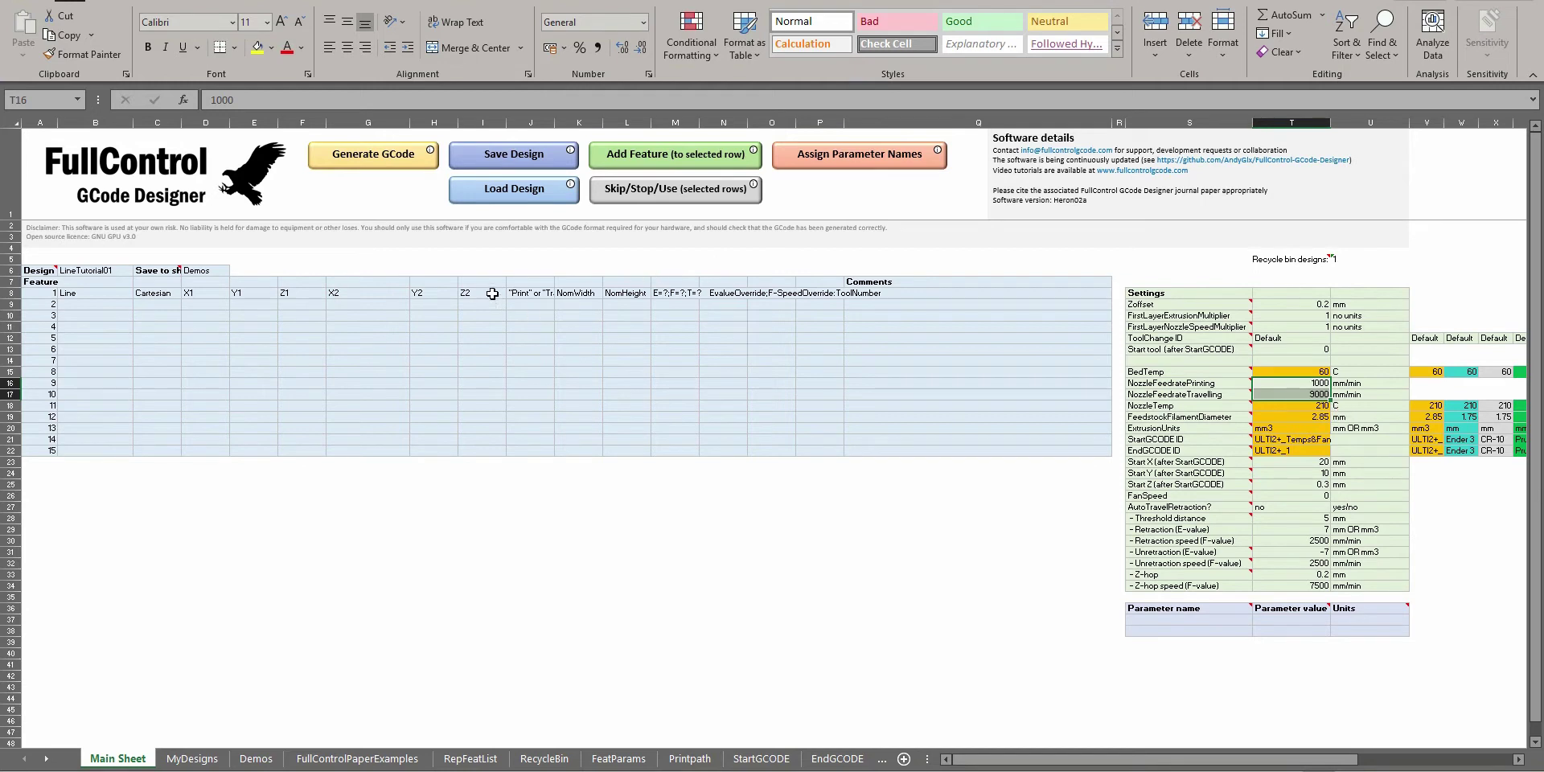
{"action": "left_click_drag", "start_coordinate": [490, 293], "coordinate": [530, 293]}
{"action": "left_click", "coordinate": [530, 293]}
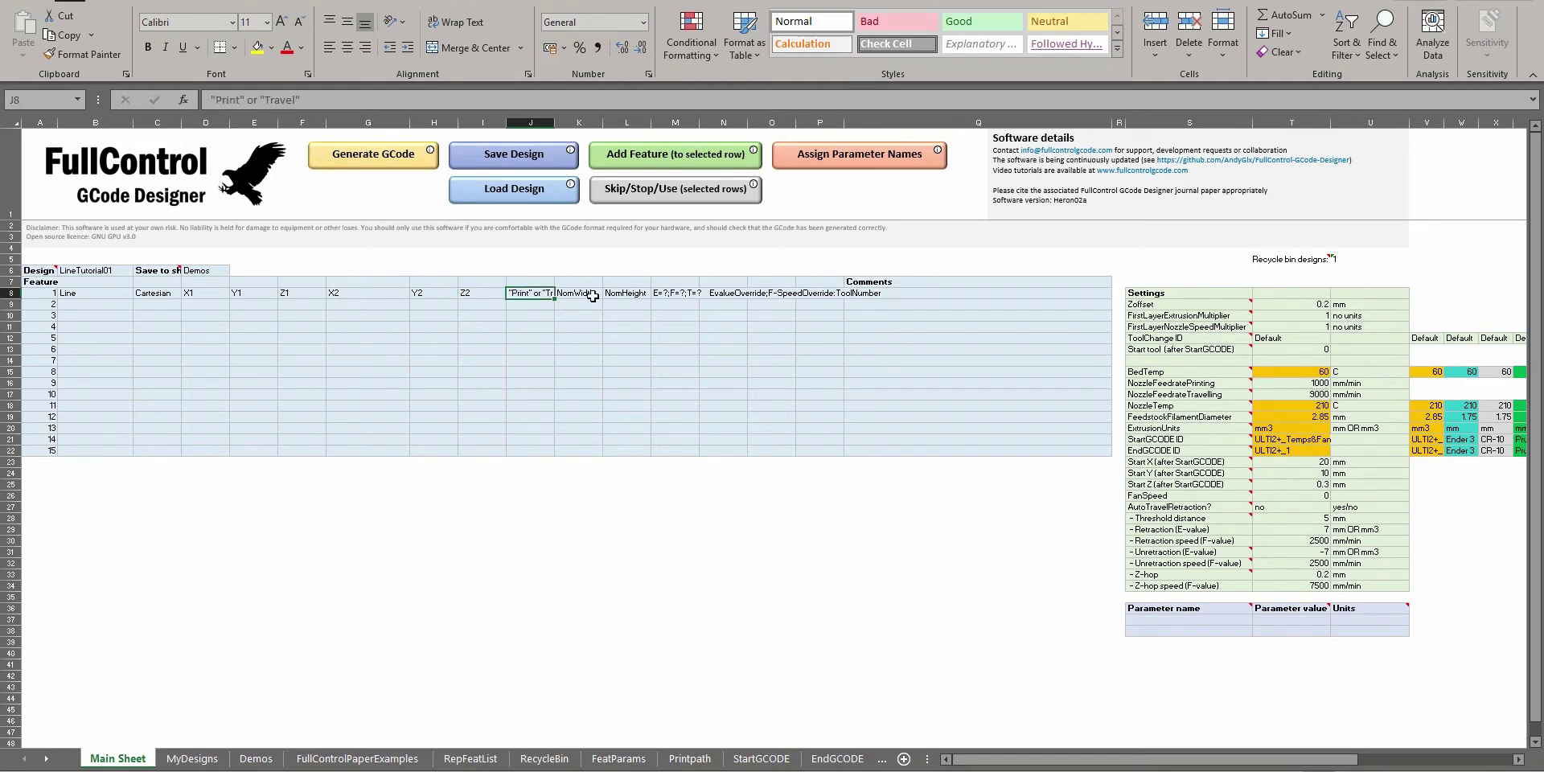
{"action": "left_click", "coordinate": [593, 294]}
{"action": "left_click", "coordinate": [607, 295]}
{"action": "left_click", "coordinate": [585, 293]}
{"action": "left_click", "coordinate": [628, 292]}
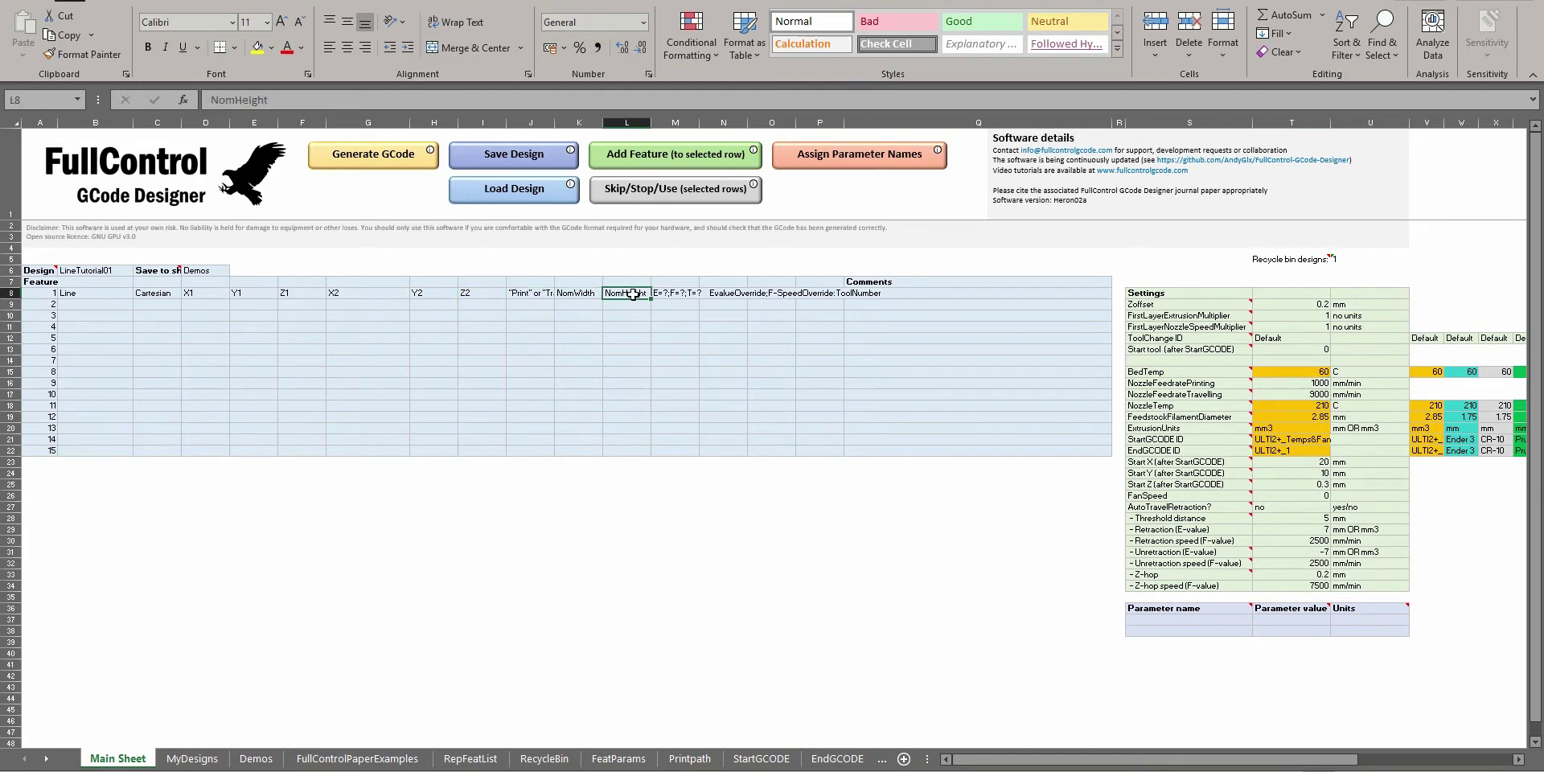
{"action": "left_click", "coordinate": [586, 296]}
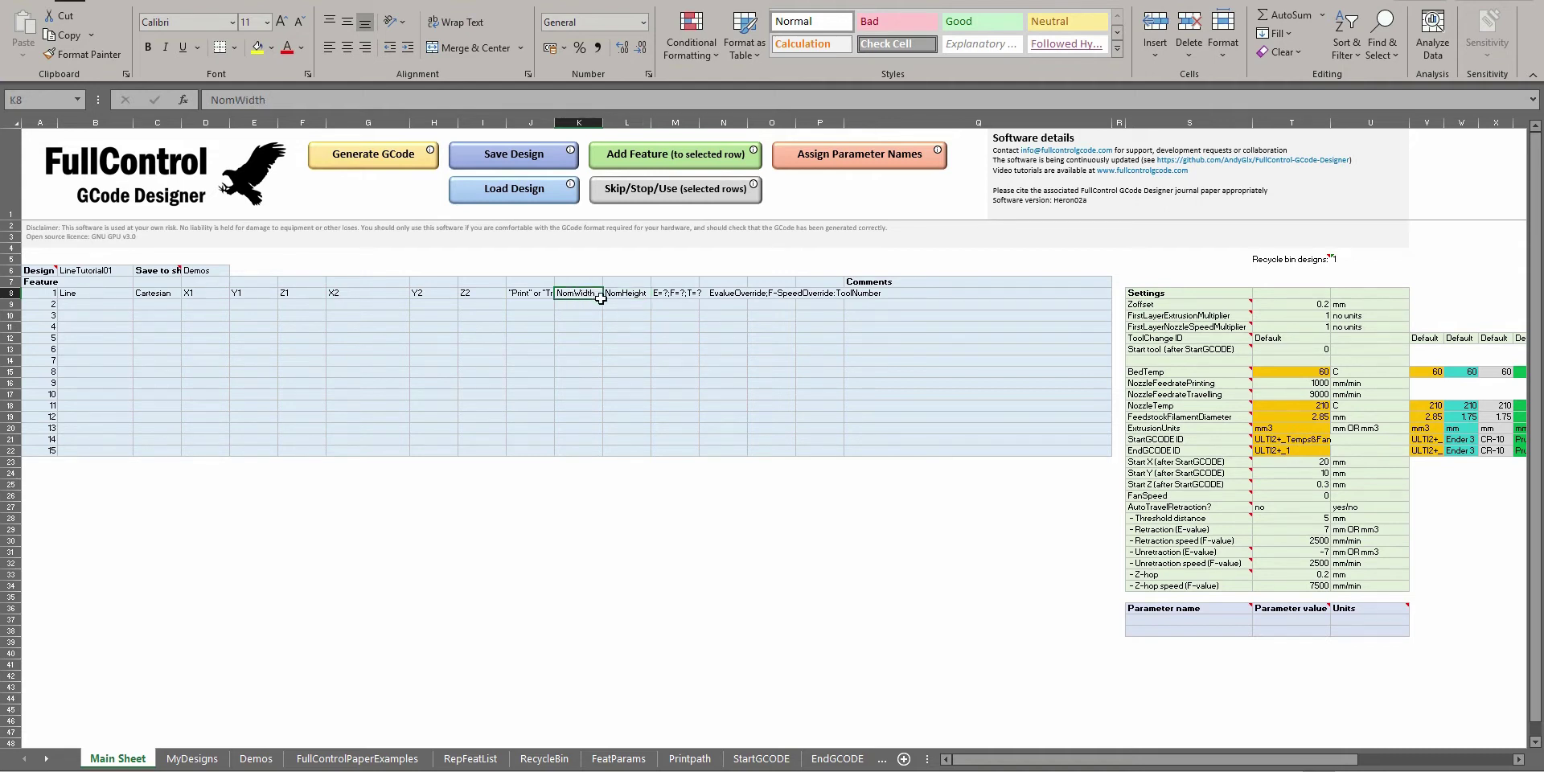
{"action": "left_click", "coordinate": [605, 294]}
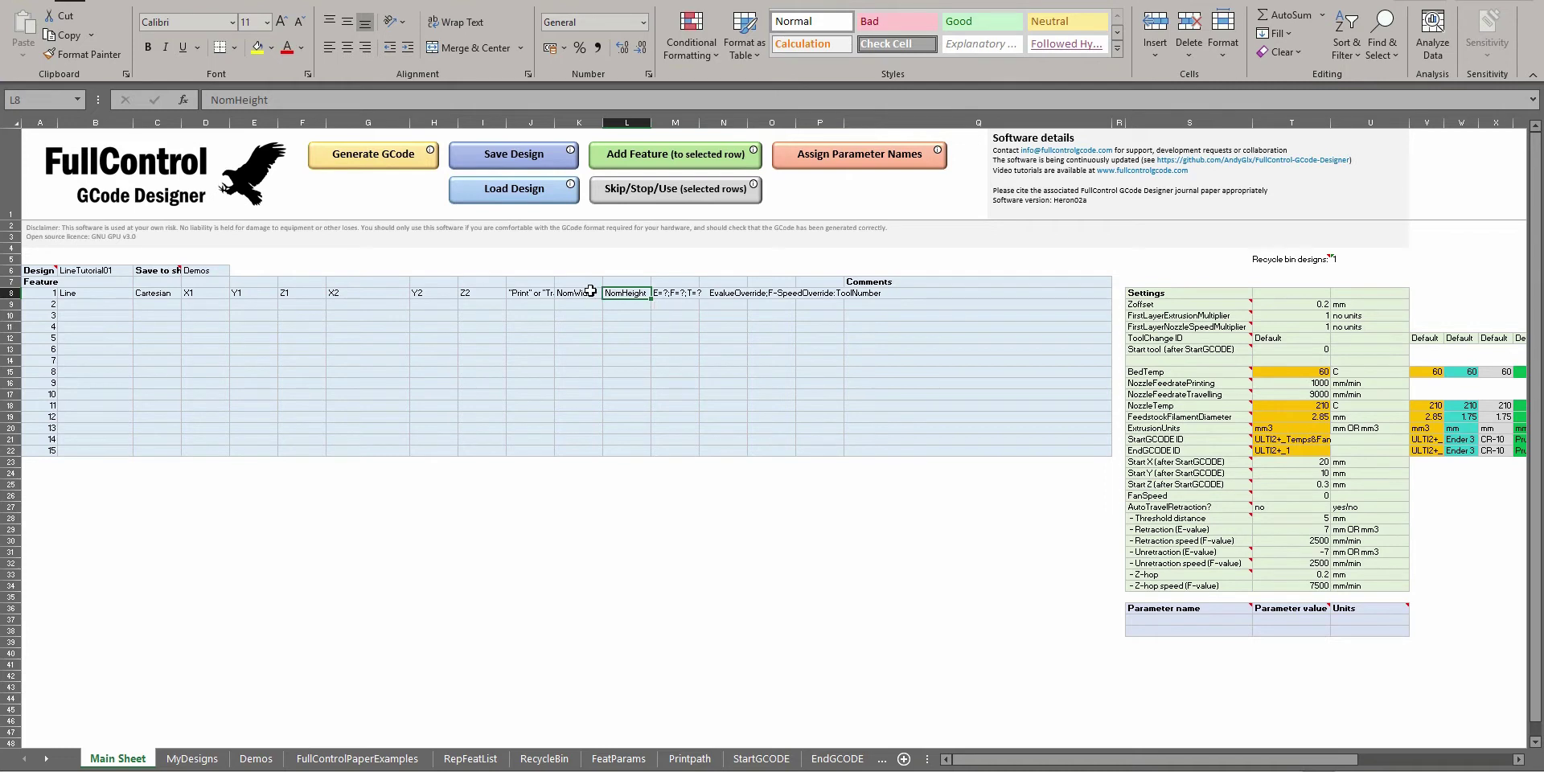
Set the line's start point to X1 50, Y1 50, Z1 0
{"action": "left_click", "coordinate": [202, 295]}
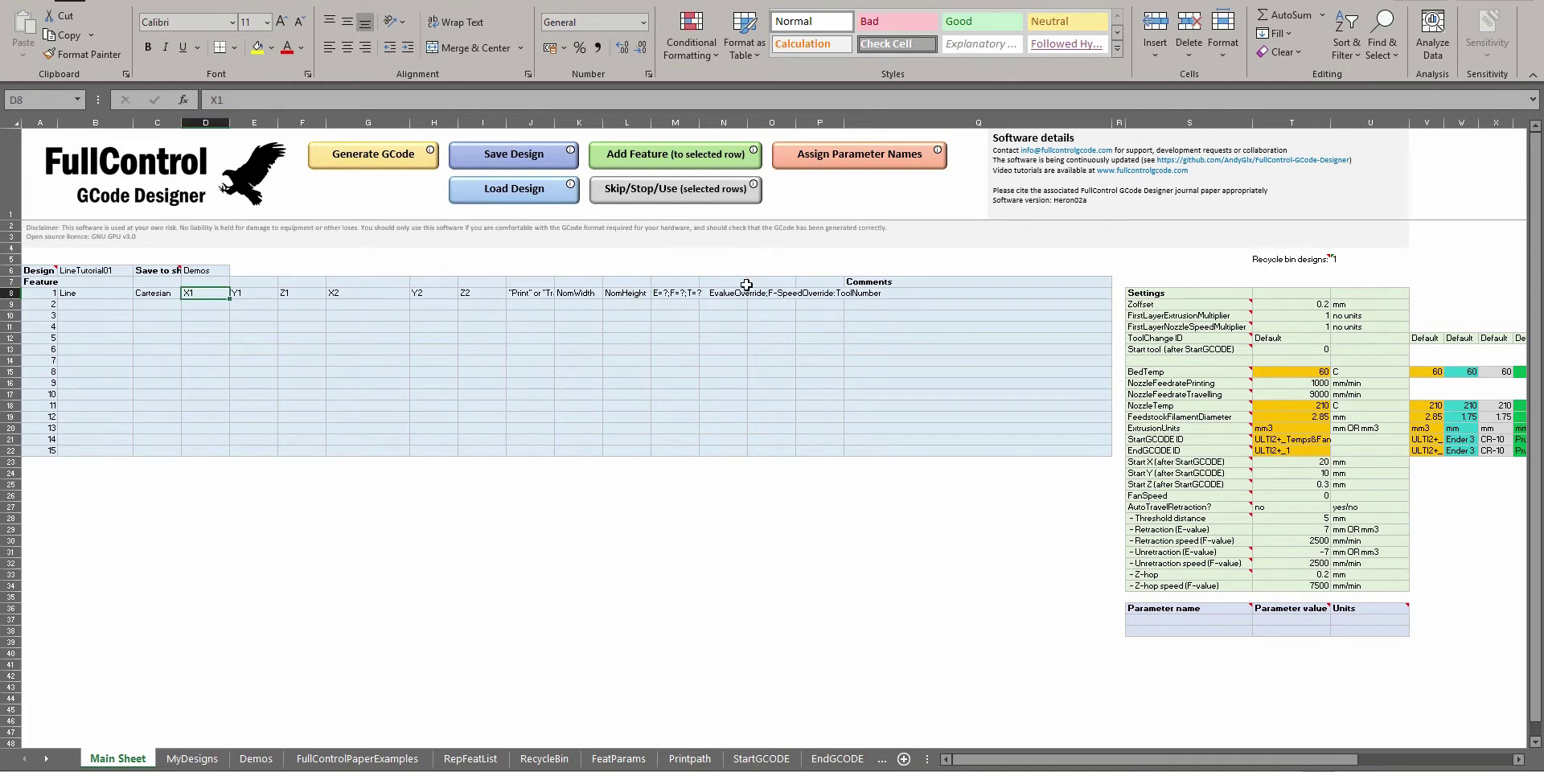
{"action": "type", "text": "50"}
{"action": "key", "text": "Tab"}
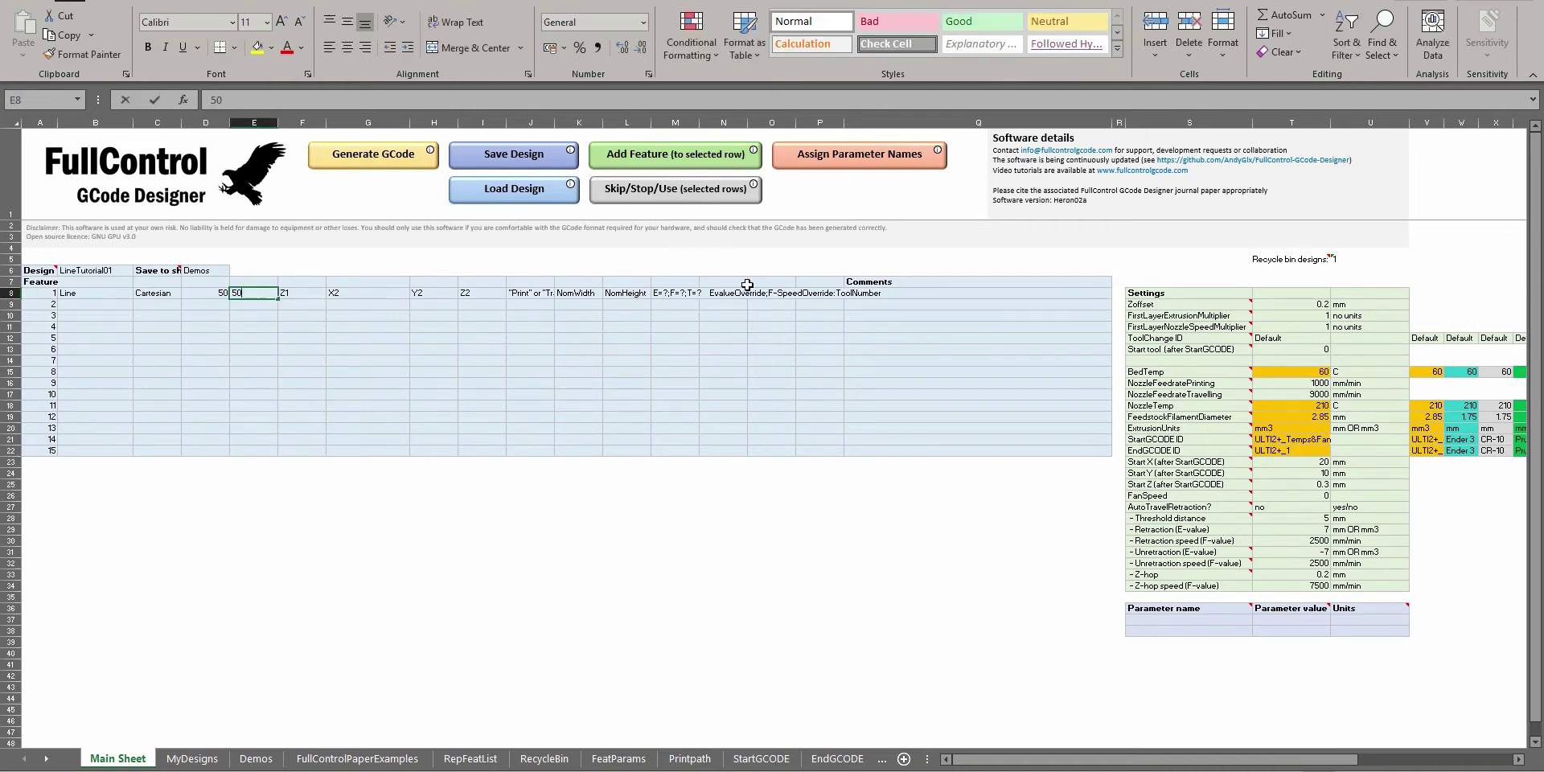
{"action": "type", "text": "50"}
{"action": "key", "text": "Tab"}
{"action": "type", "text": "0"}
{"action": "key", "text": "Tab"}
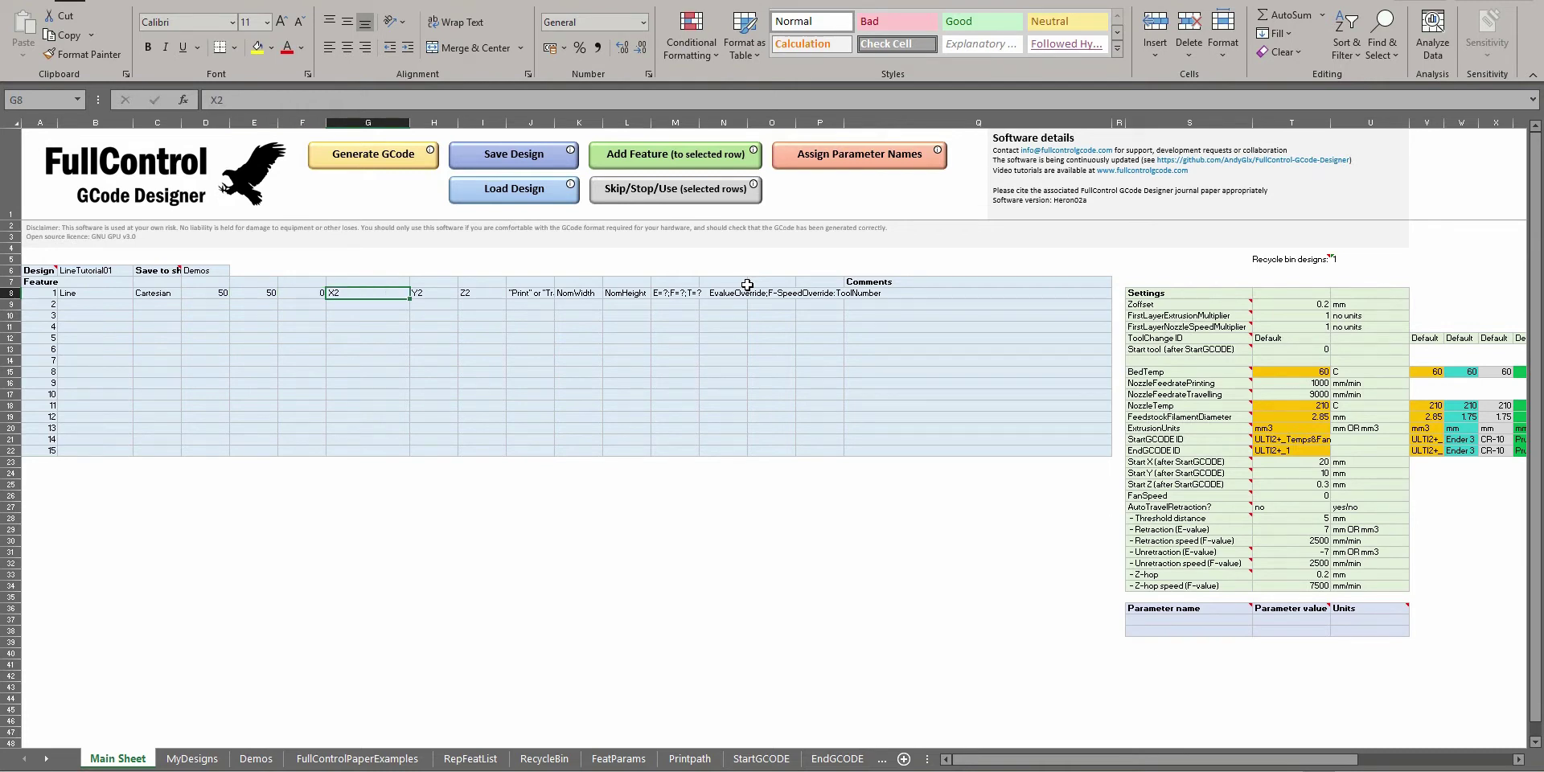
Set the line's end point to X2 100, Y2 100, Z2 0
{"action": "type", "text": "100"}
{"action": "key", "text": "Tab"}
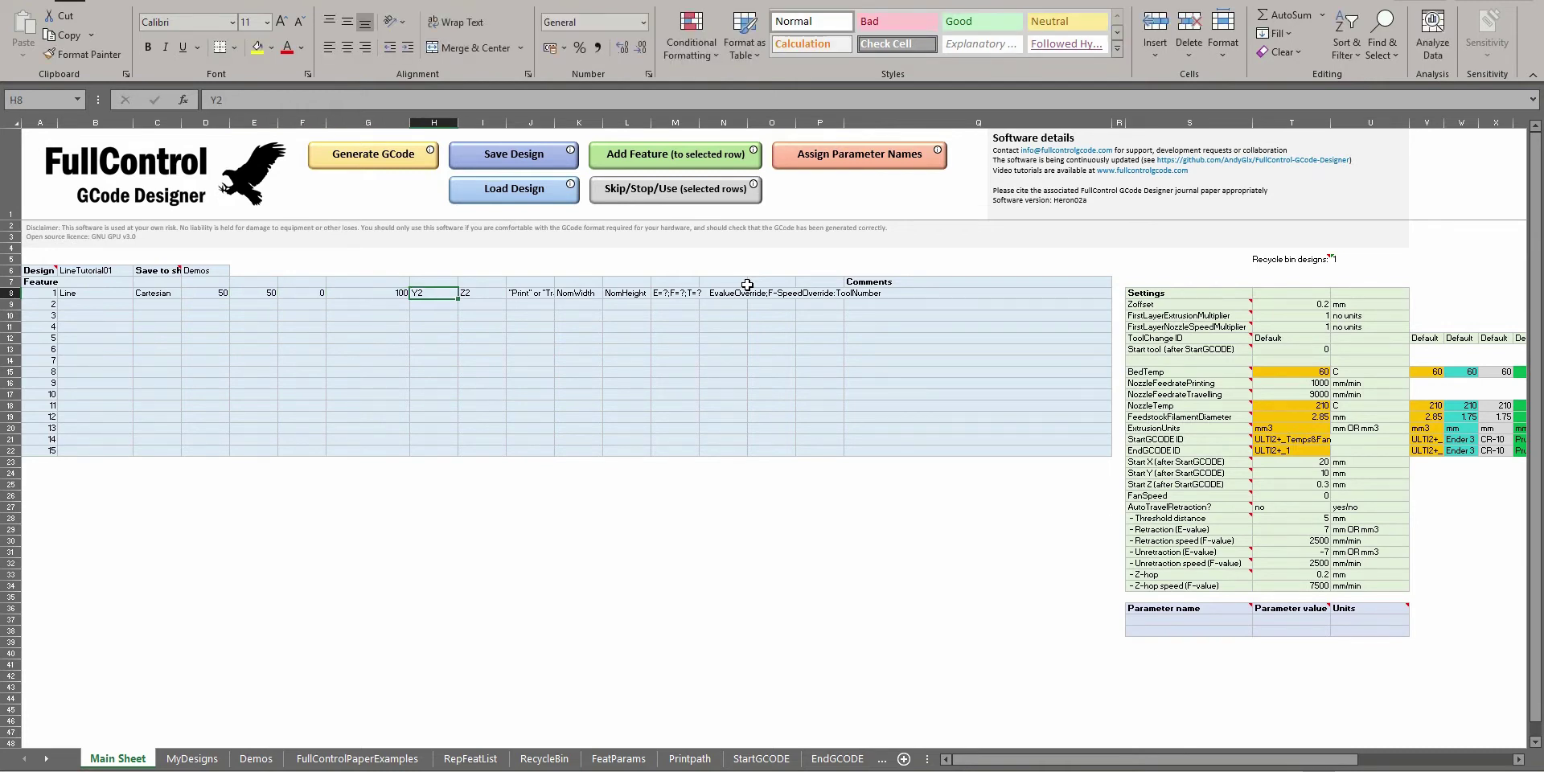
{"action": "type", "text": "100"}
{"action": "key", "text": "Tab"}
{"action": "type", "text": "0"}
{"action": "key", "text": "Tab"}
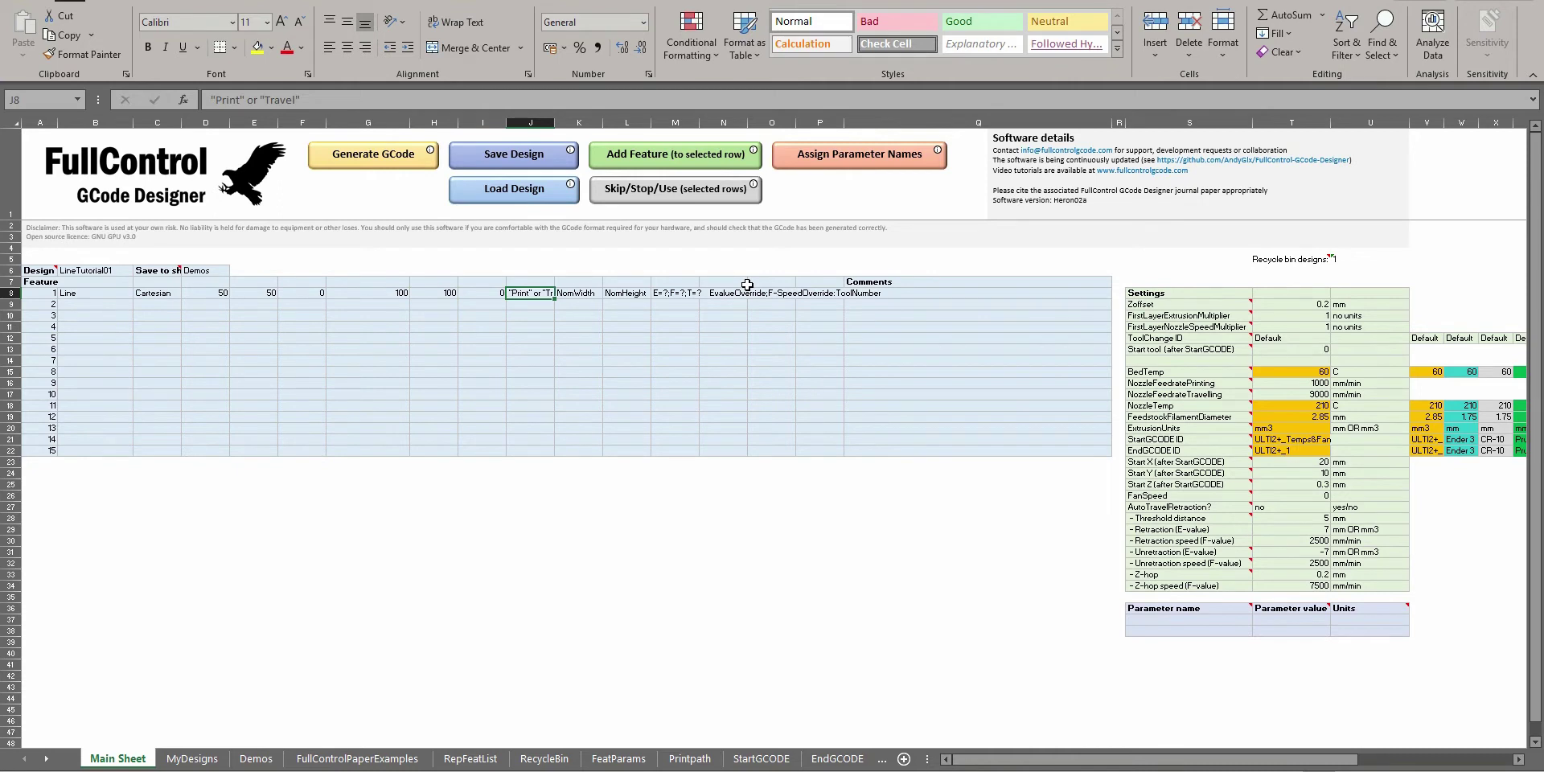
Set the line to Print with nominal width 0.5 and nominal height 0.2, and check the website's extrusion width and height diagram
{"action": "type", "text": "Print"}
{"action": "key", "text": "Tab"}
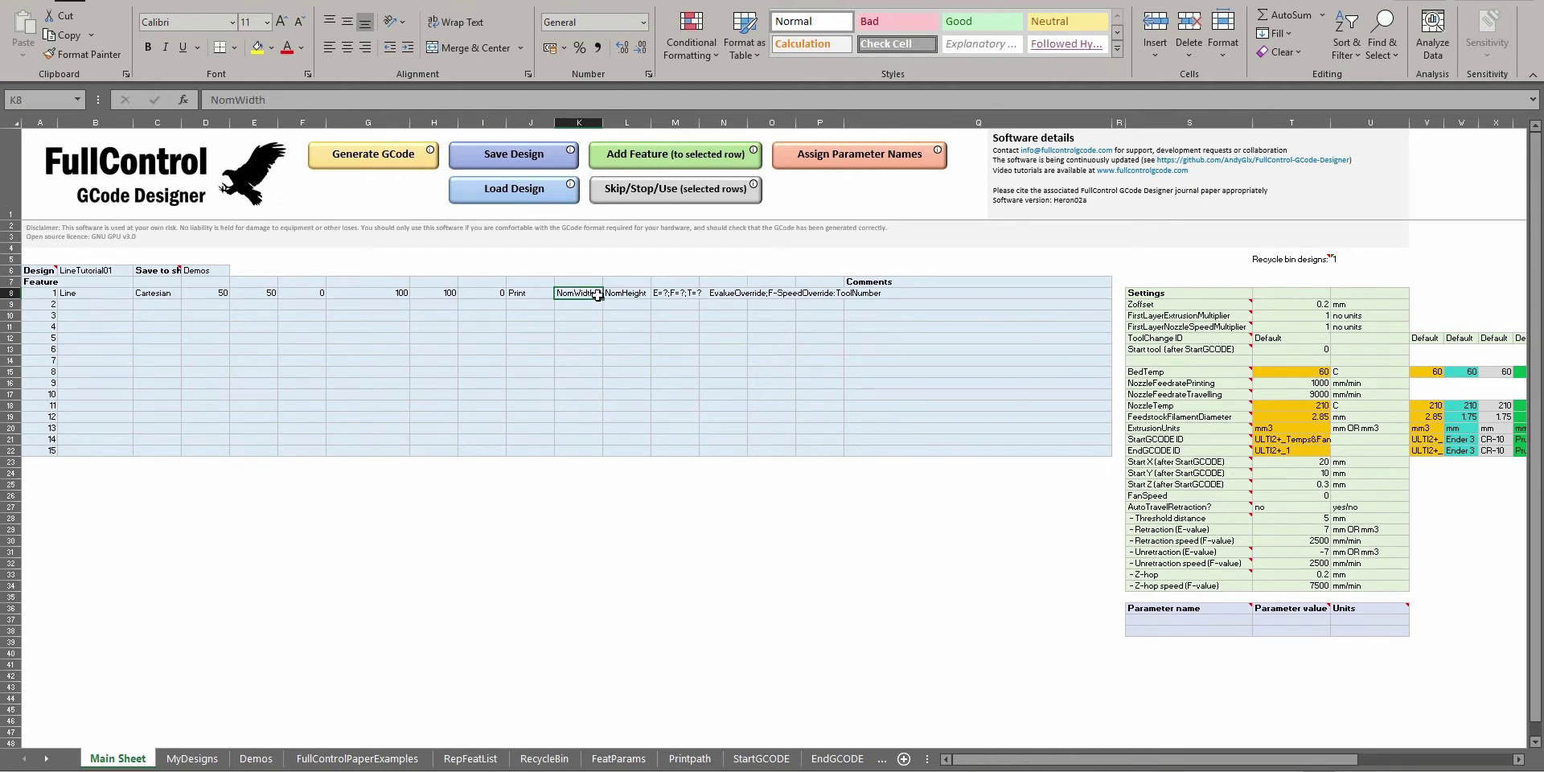
{"action": "type", "text": "0.4"}
{"action": "key", "text": "Return"}
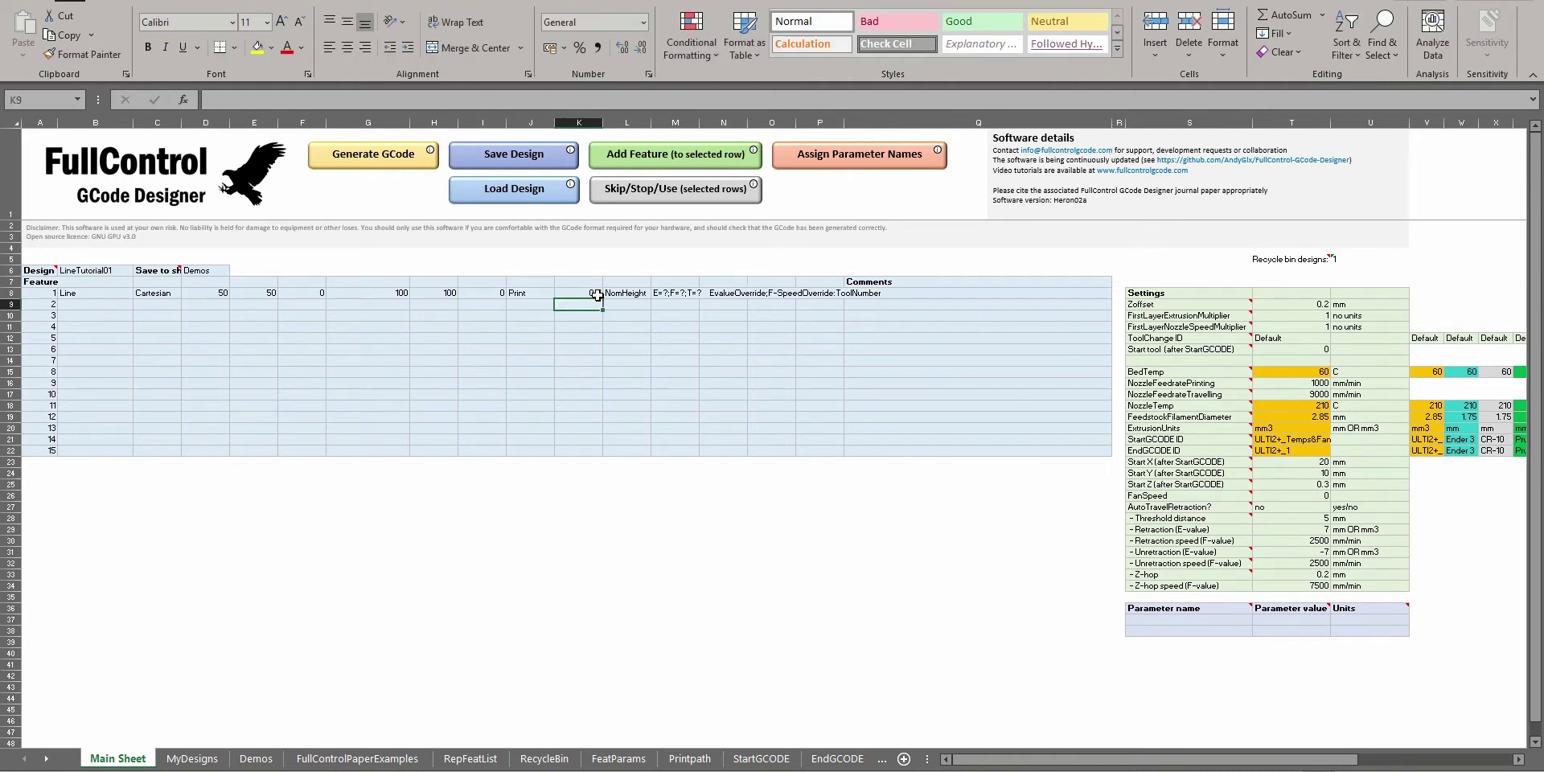
{"action": "key", "text": "Up"}
{"action": "key", "text": "Right"}
{"action": "type", "text": "0.2"}
{"action": "key", "text": "Return"}
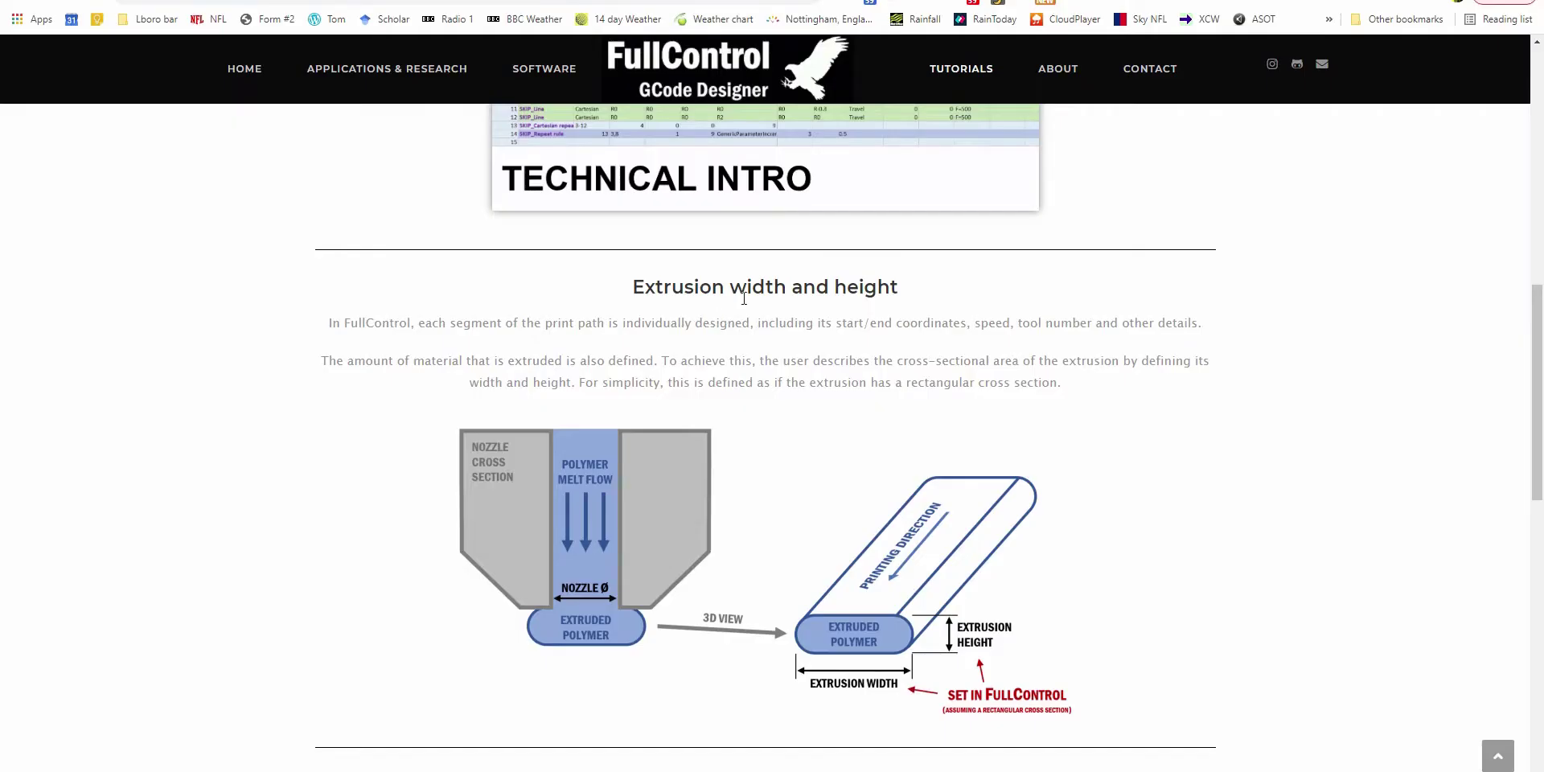
{"action": "scroll", "coordinate": [1034, 300], "scroll_direction": "up", "scroll_amount": 1}
{"action": "scroll", "coordinate": [764, 550], "scroll_direction": "down", "scroll_amount": 2}
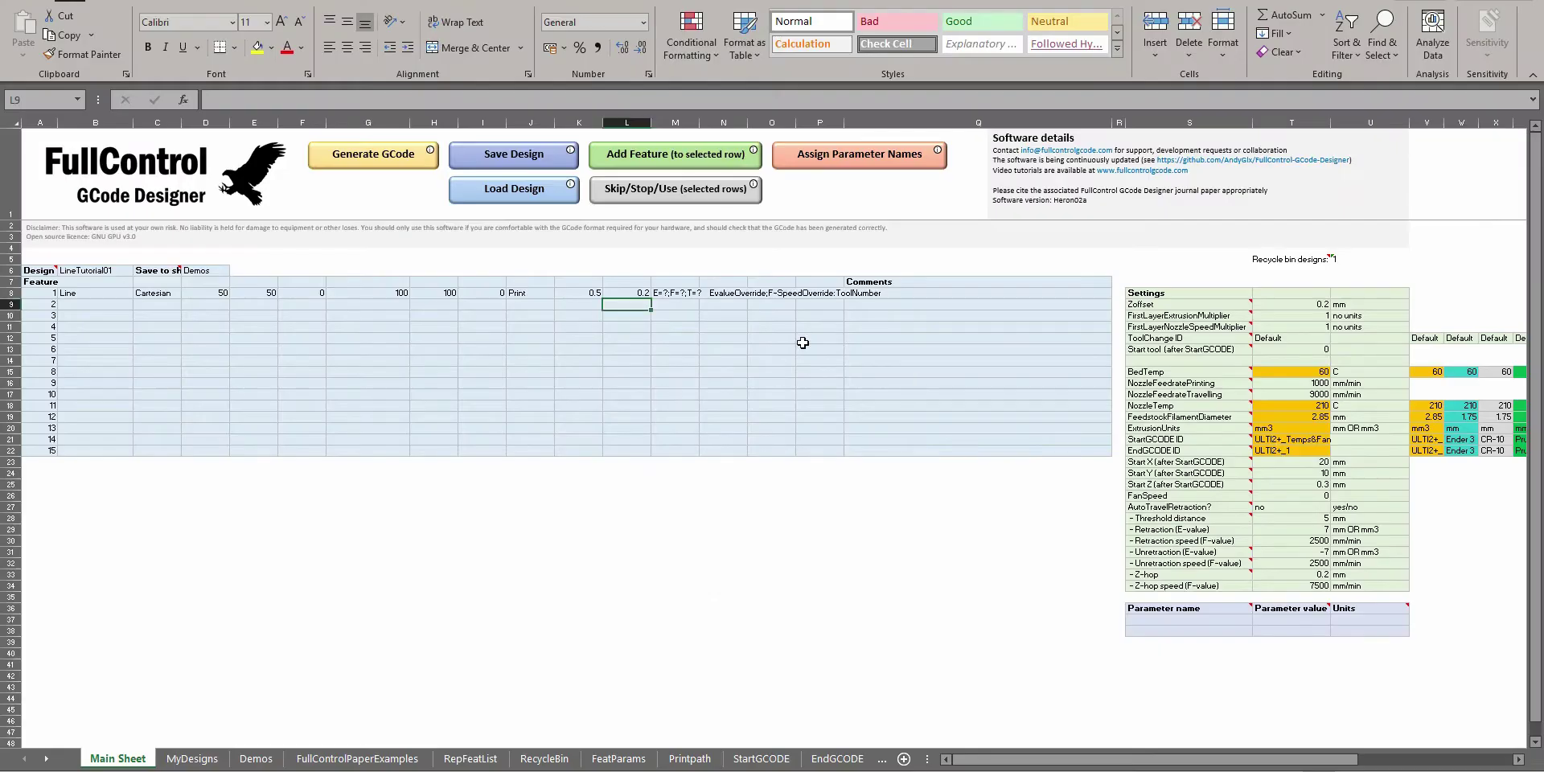
Clear the line's optional E/F/T override entry and generate the design's GCode
{"action": "left_click", "coordinate": [682, 292]}
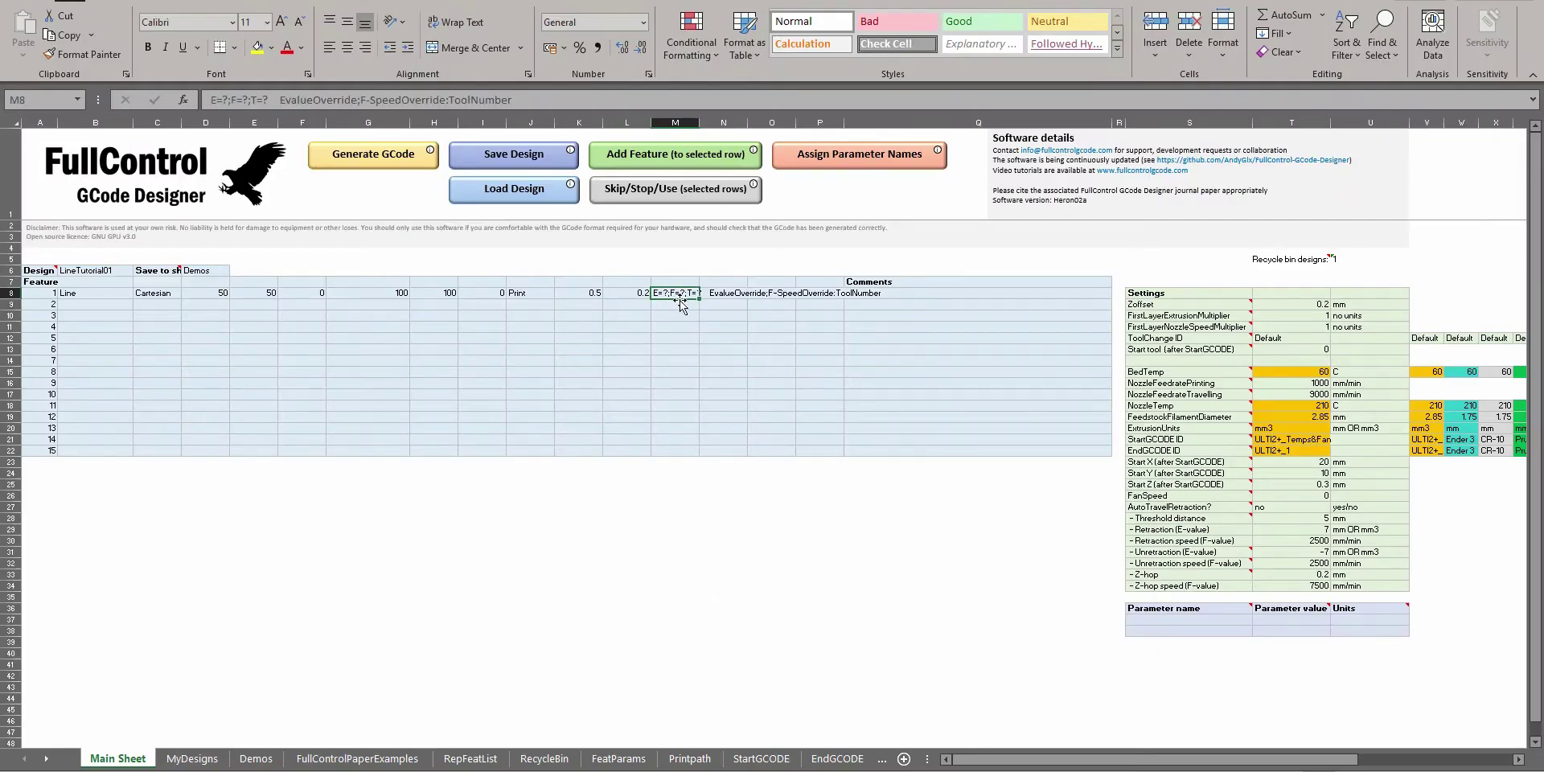
{"action": "key", "text": "Delete"}
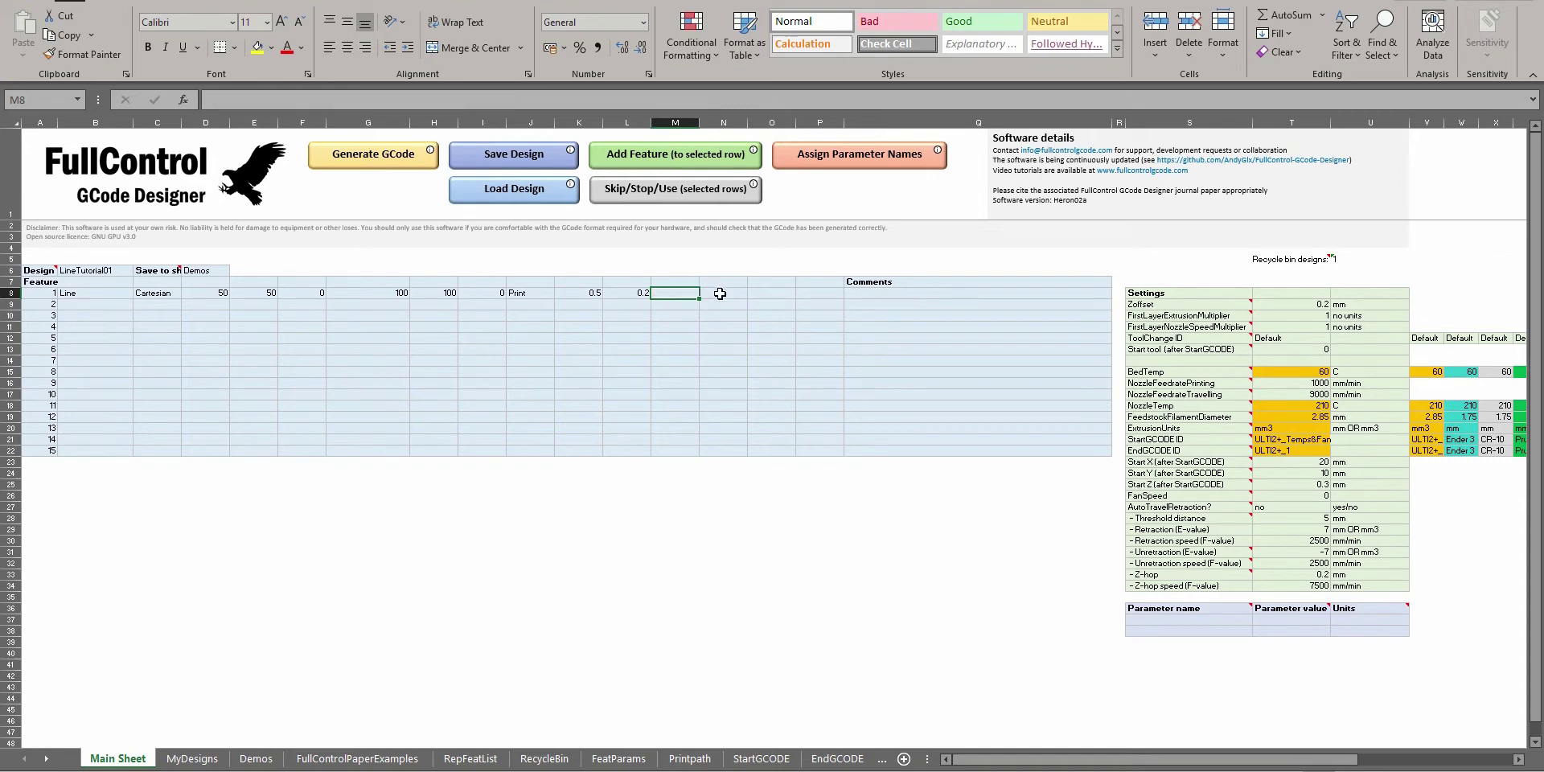
{"action": "left_click", "coordinate": [559, 293]}
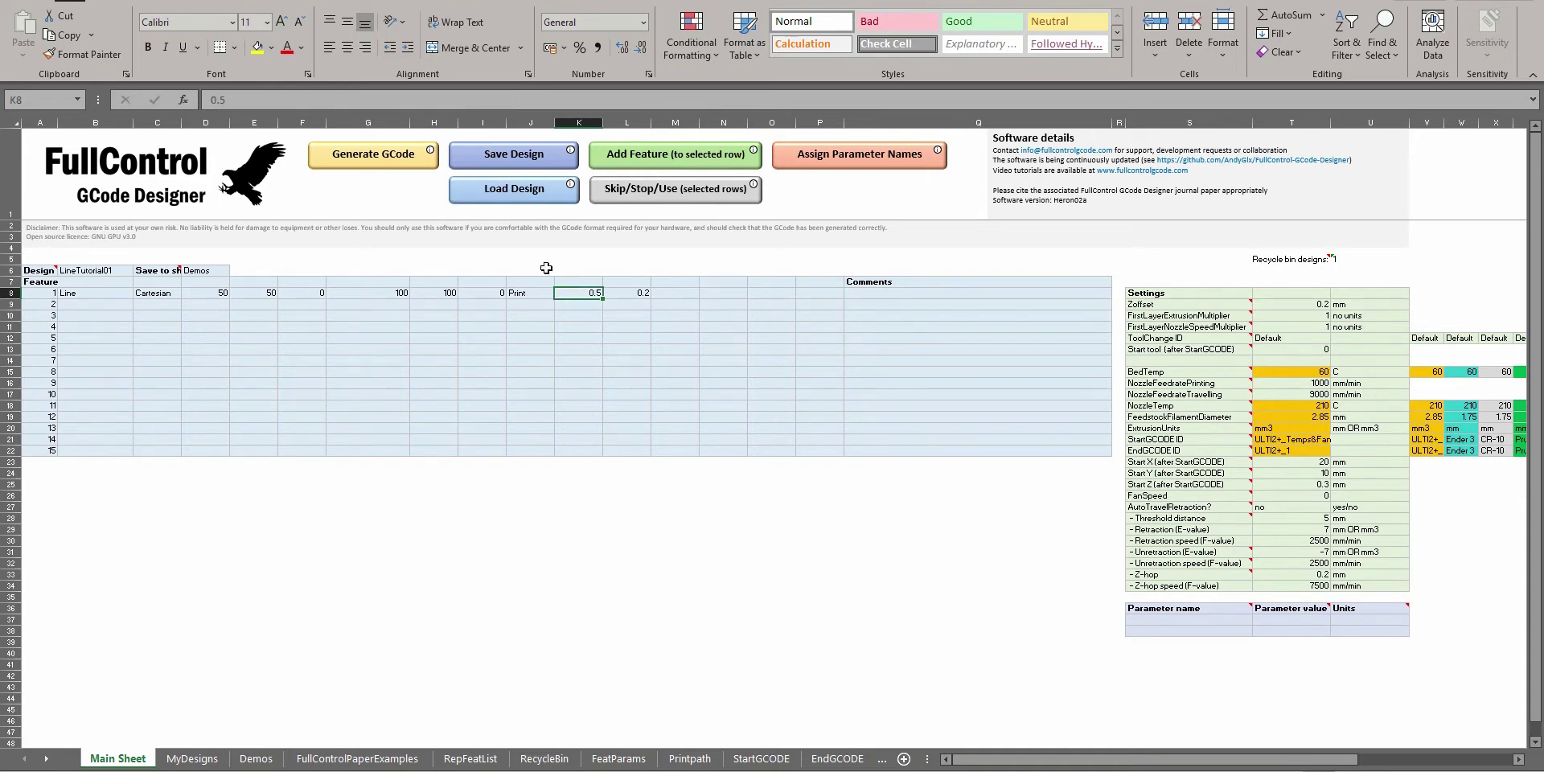
{"action": "left_click", "coordinate": [403, 161]}
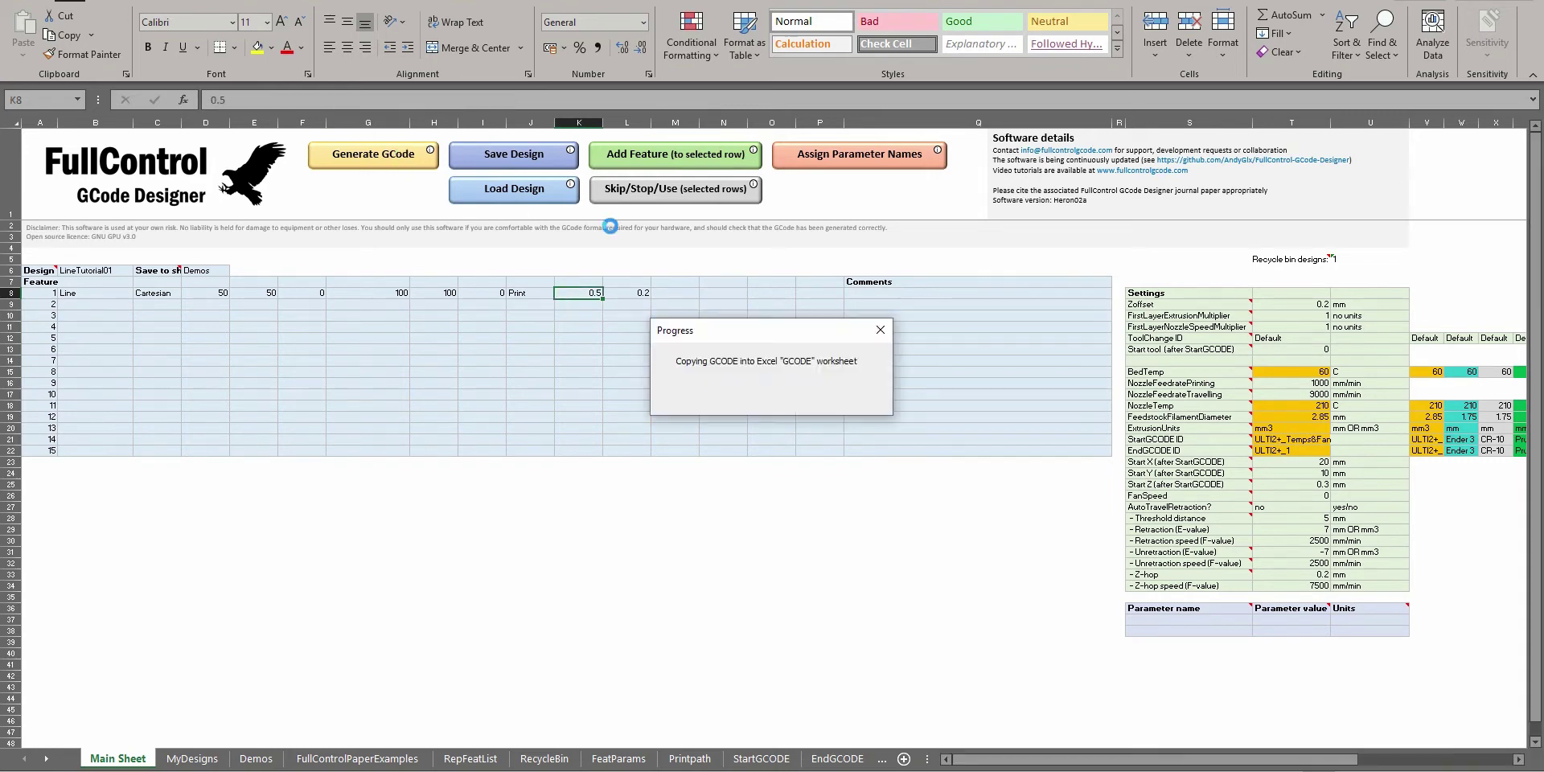
{"action": "left_click", "coordinate": [899, 479]}
{"action": "type", "text": "xxx"}
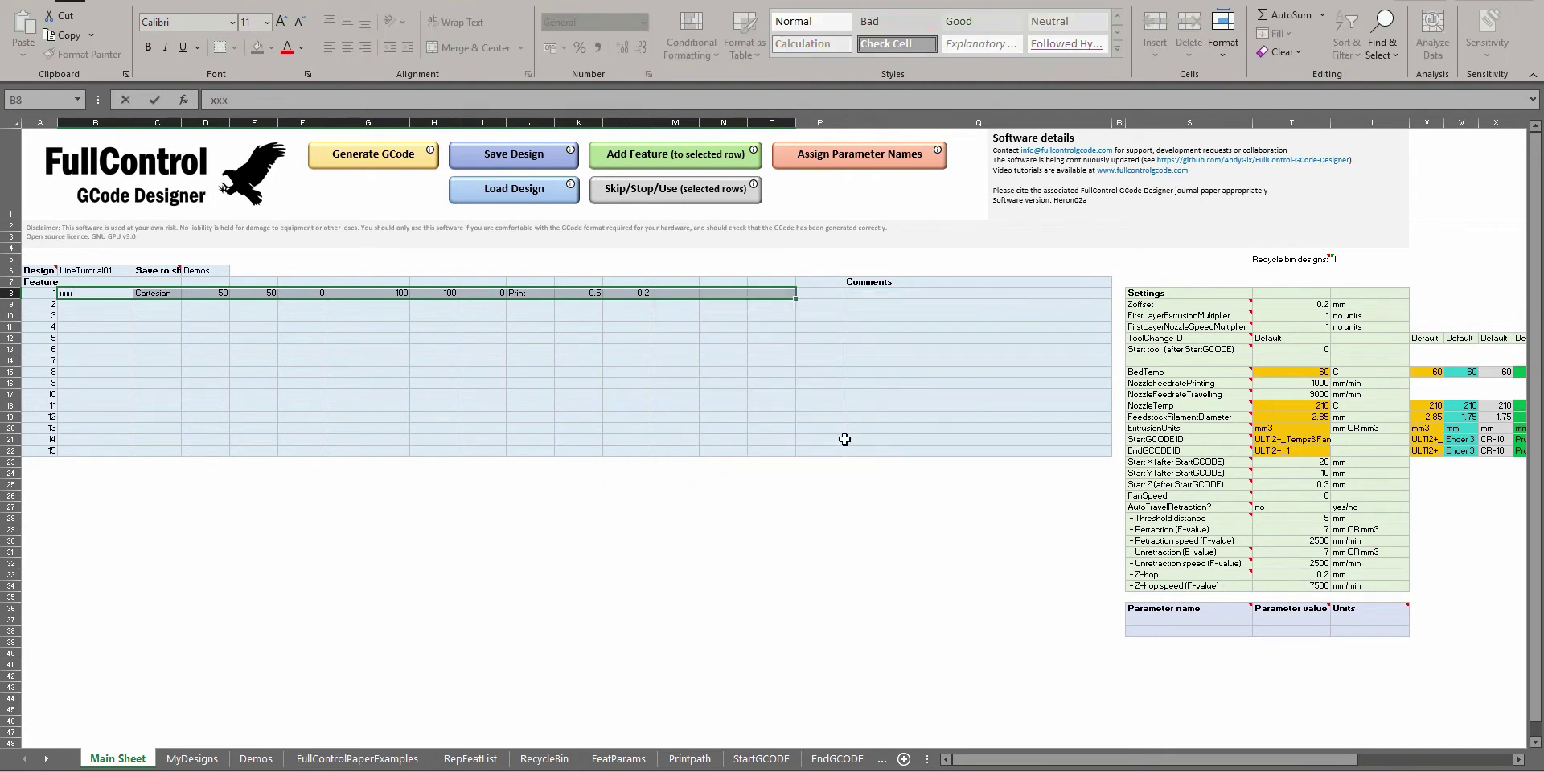
{"action": "key", "text": "Escape"}
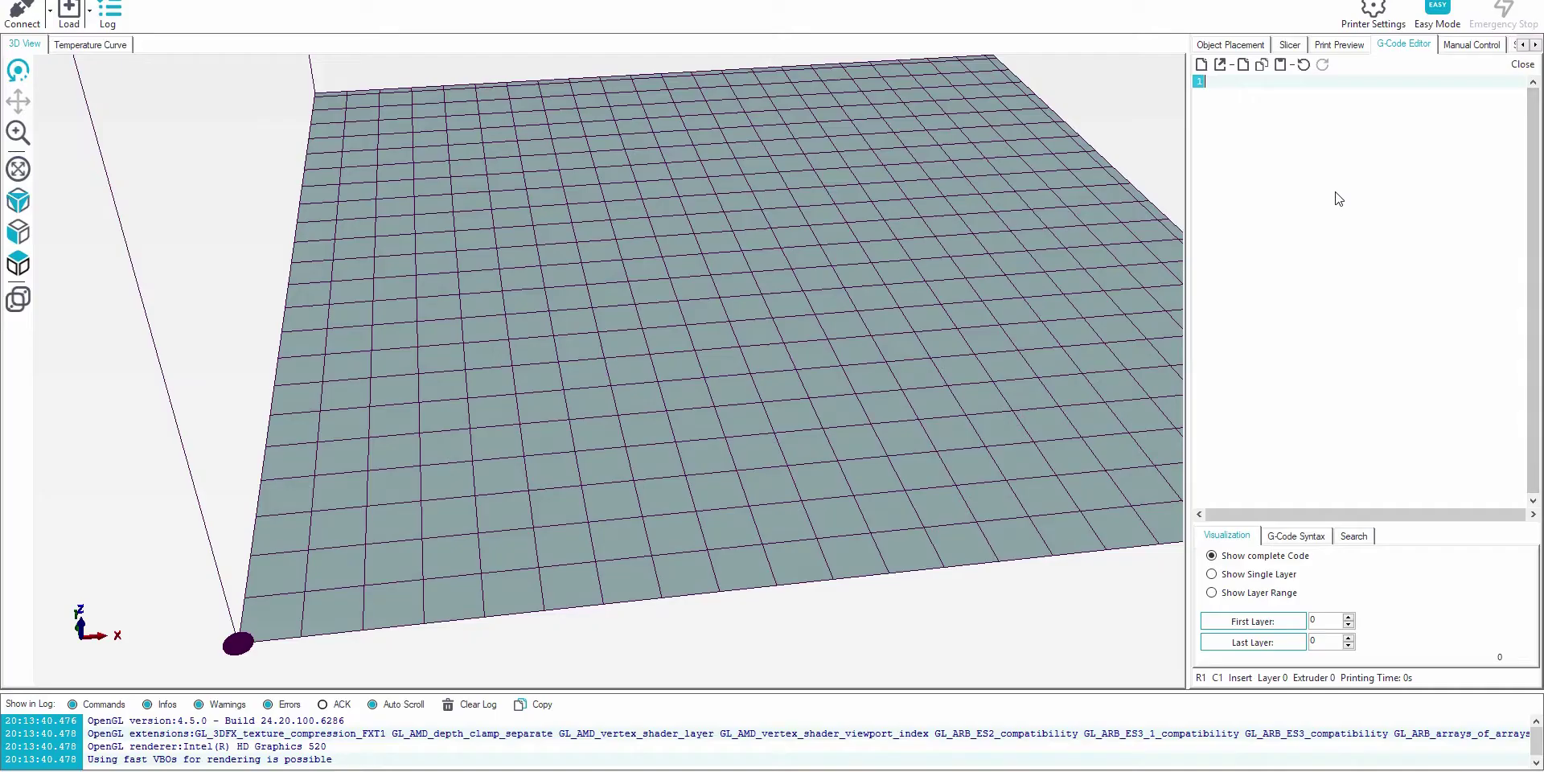
Switch to Repetier-Host, paste the generated GCode into the G-Code Editor, and inspect the line in the 3D view
{"action": "key", "text": "ctrl+v"}
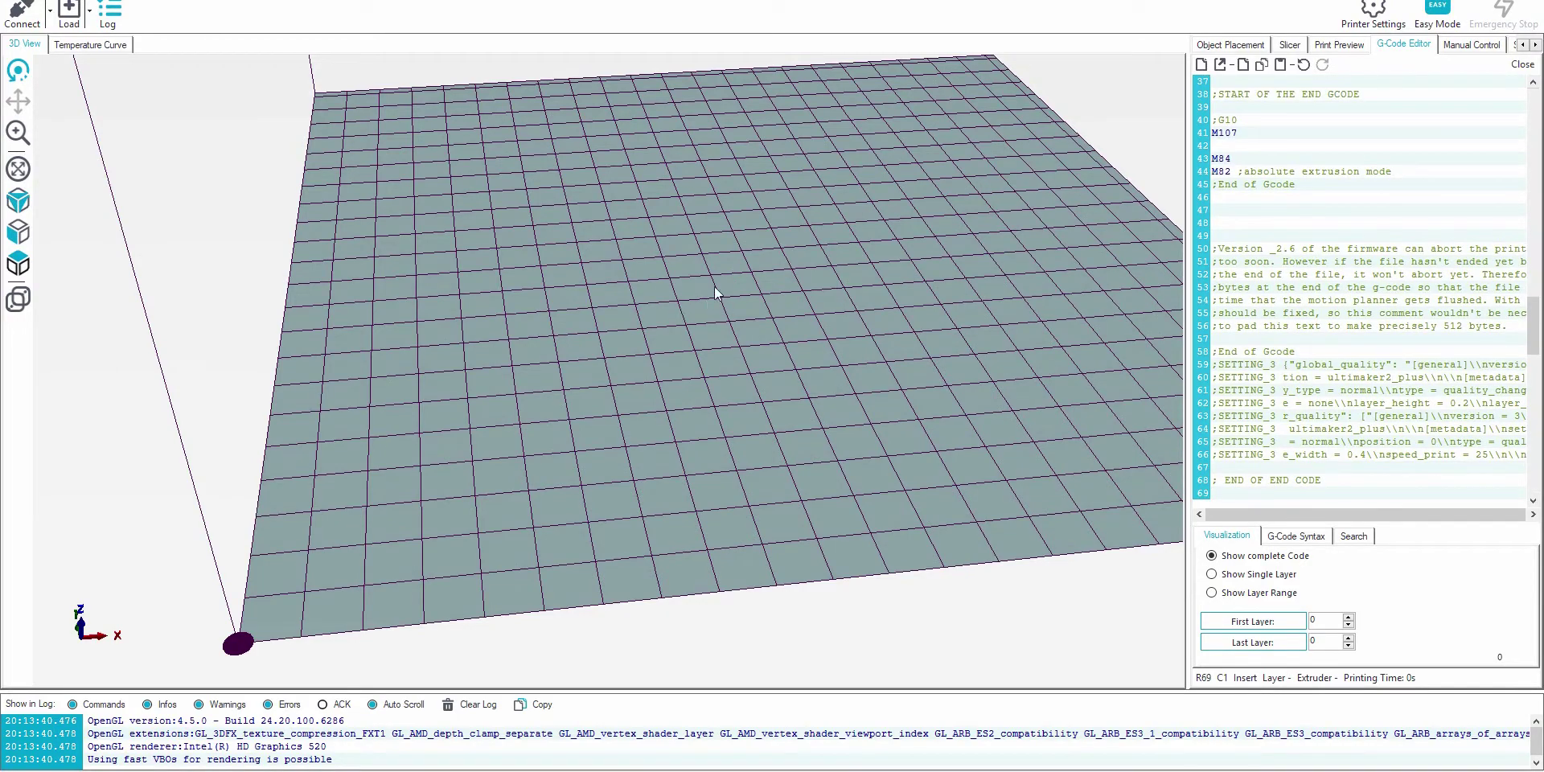
{"action": "left_click_drag", "start_coordinate": [679, 355], "coordinate": [665, 310]}
{"action": "scroll", "coordinate": [669, 312], "scroll_direction": "up", "scroll_amount": 3}
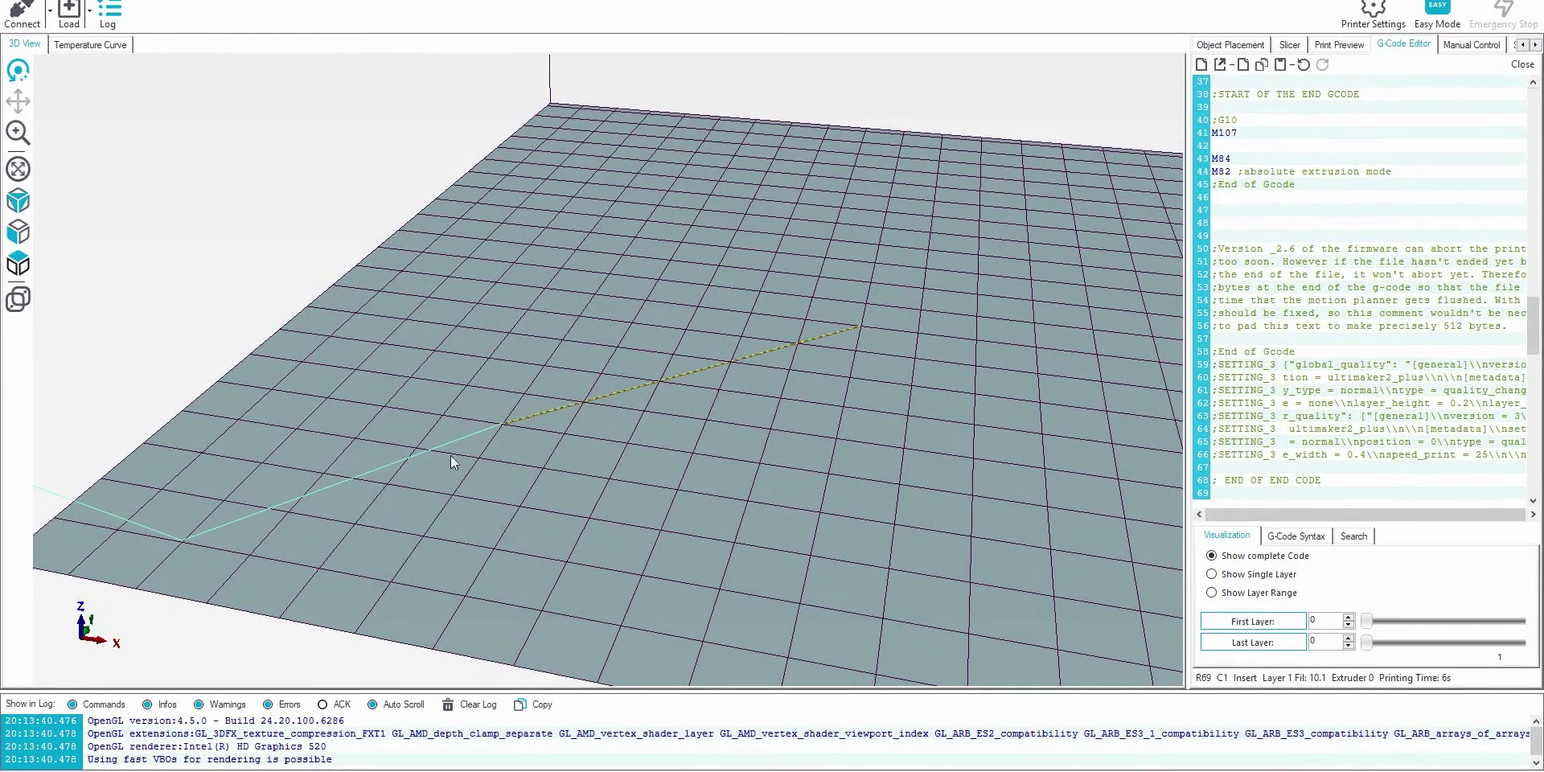
{"action": "left_click_drag", "start_coordinate": [860, 319], "coordinate": [850, 364]}
Examine the travel and print moves in the GCode, highlight the G1 move's E value, and switch back to Excel
{"action": "left_click", "coordinate": [1335, 197]}
{"action": "scroll", "coordinate": [1335, 197], "scroll_direction": "up", "scroll_amount": 5}
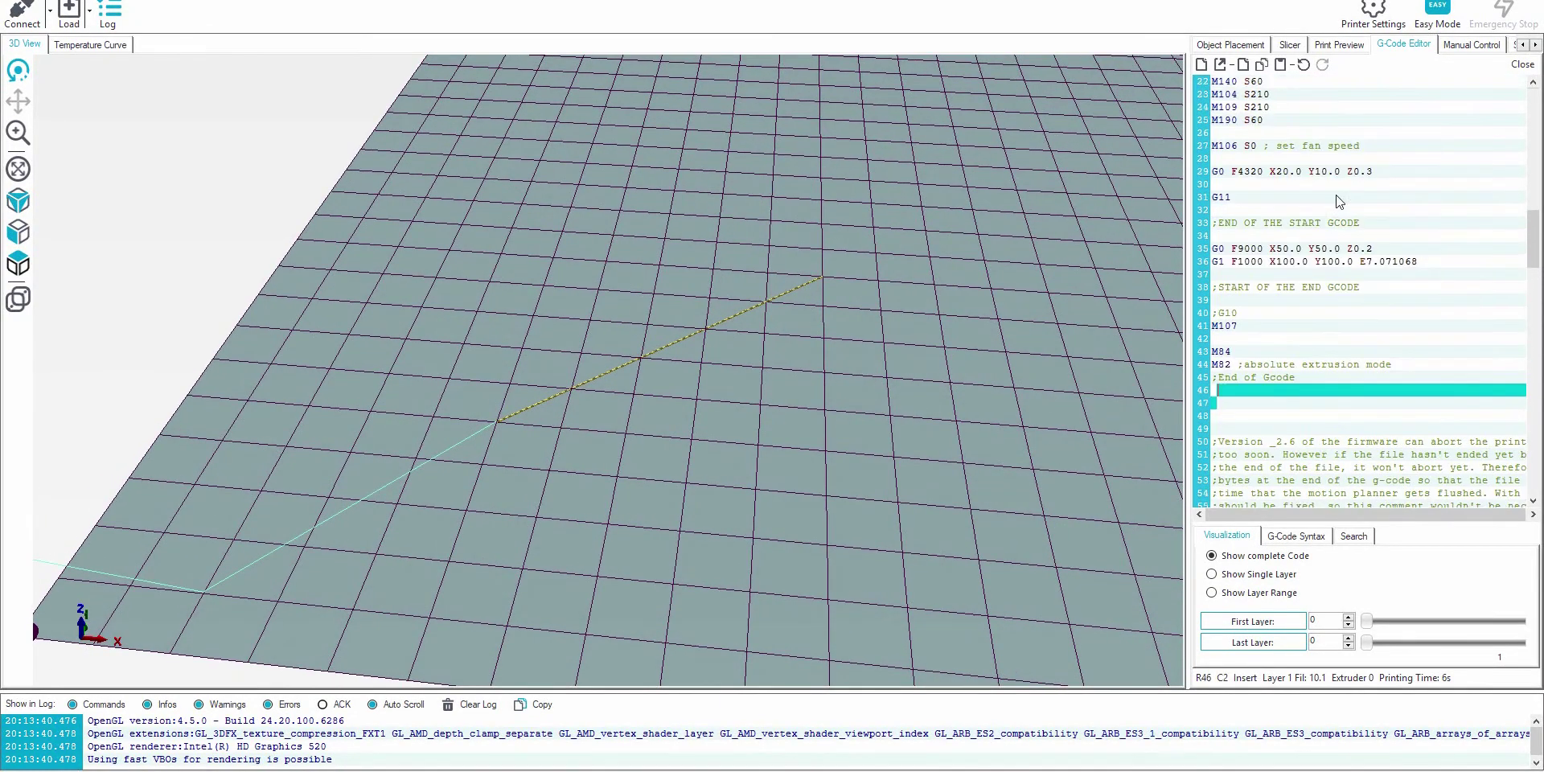
{"action": "scroll", "coordinate": [1339, 201], "scroll_direction": "down", "scroll_amount": 2}
{"action": "left_click", "coordinate": [1445, 212]}
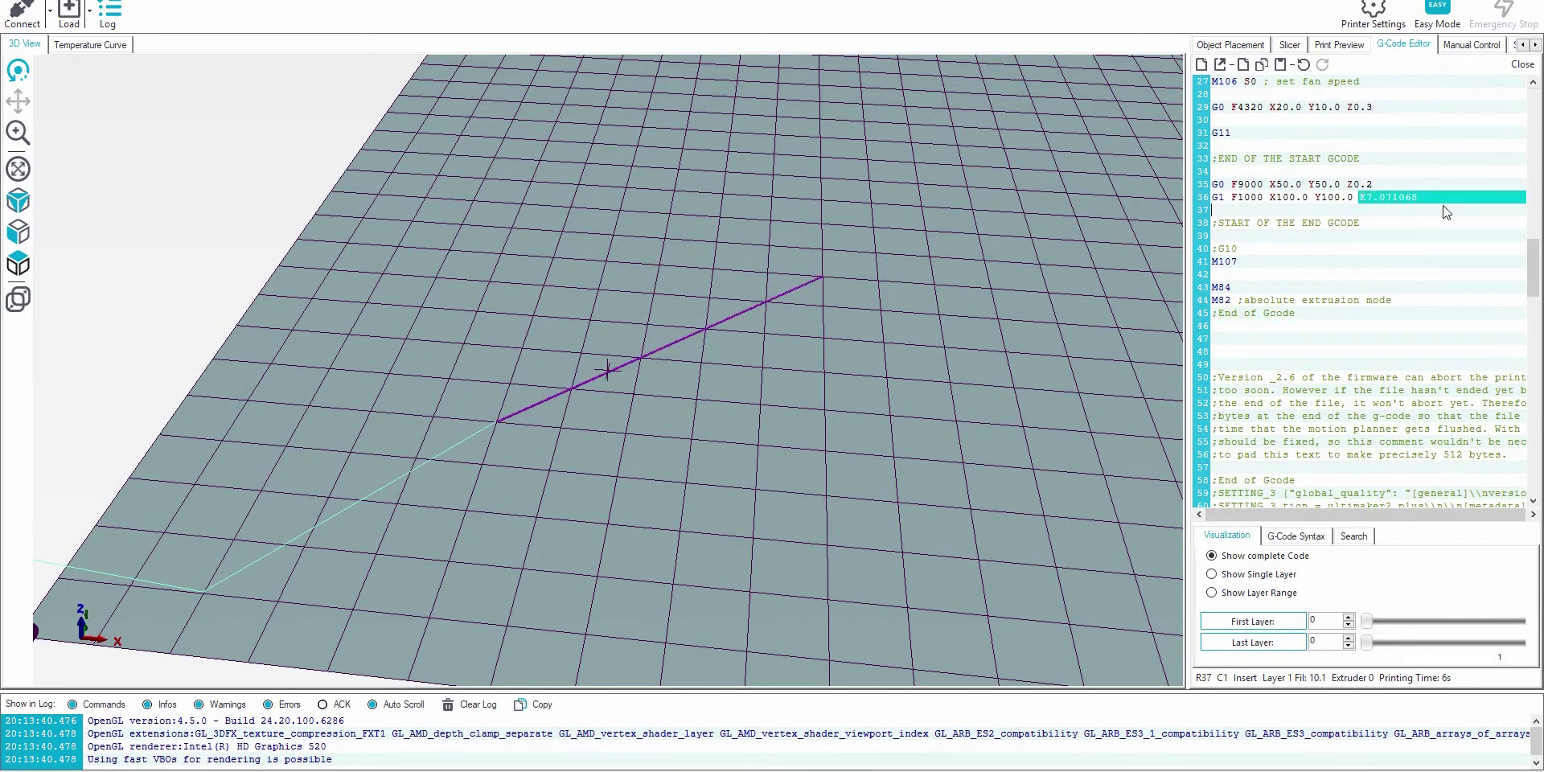
{"action": "left_click_drag", "start_coordinate": [1445, 211], "coordinate": [1439, 202]}
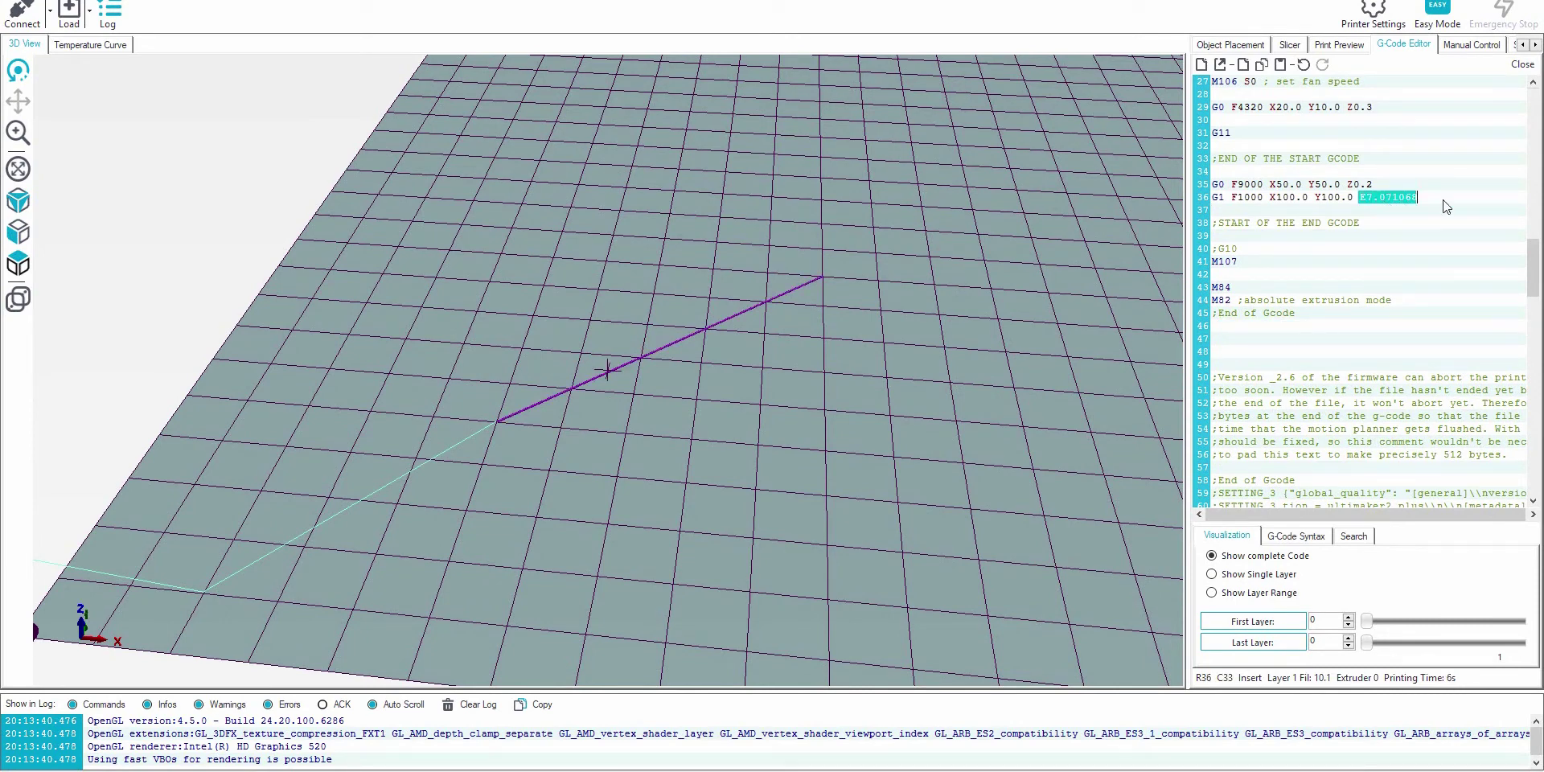
{"action": "left_click", "coordinate": [1348, 210]}
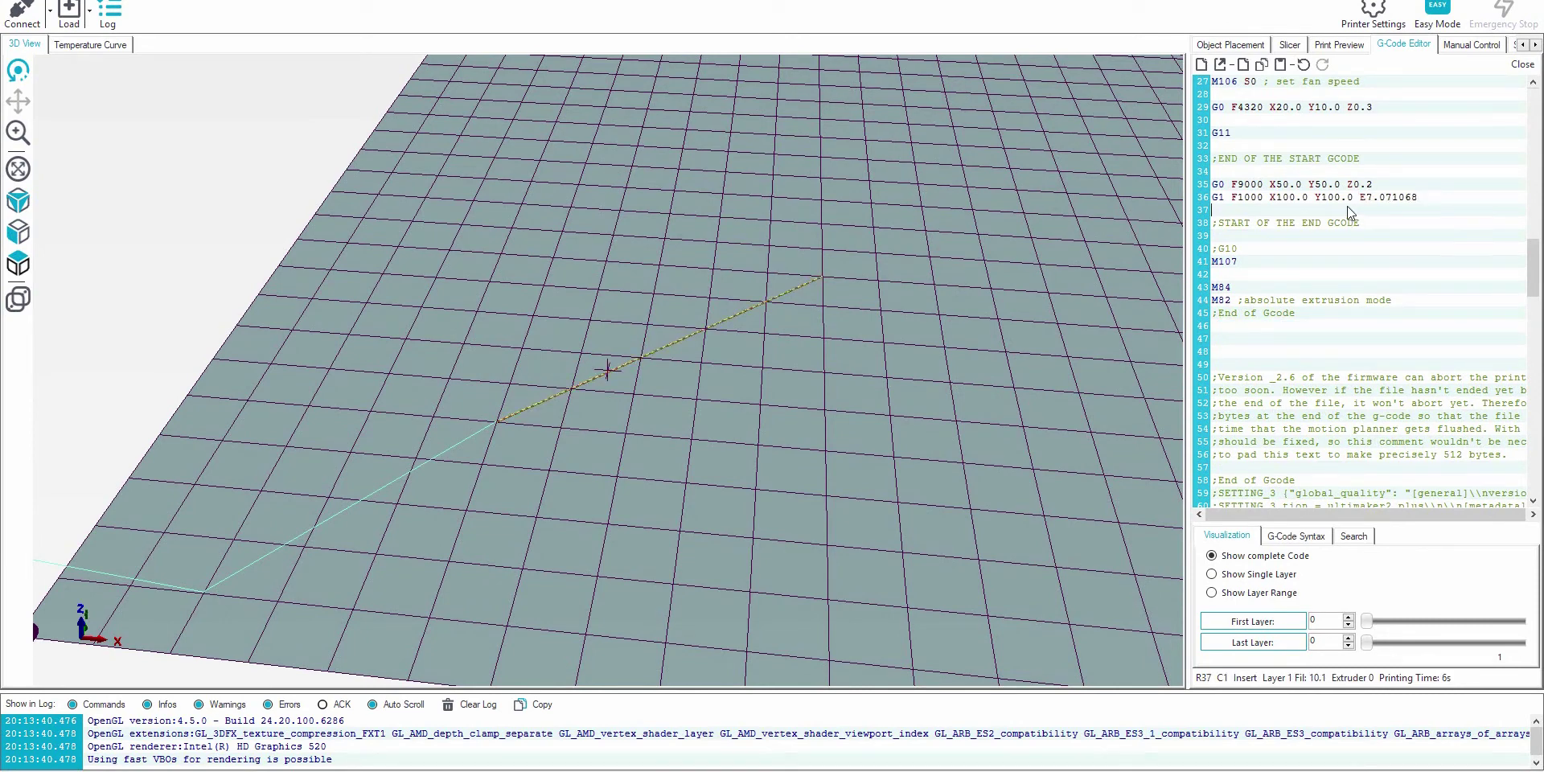
{"action": "key", "text": "alt+Tab"}
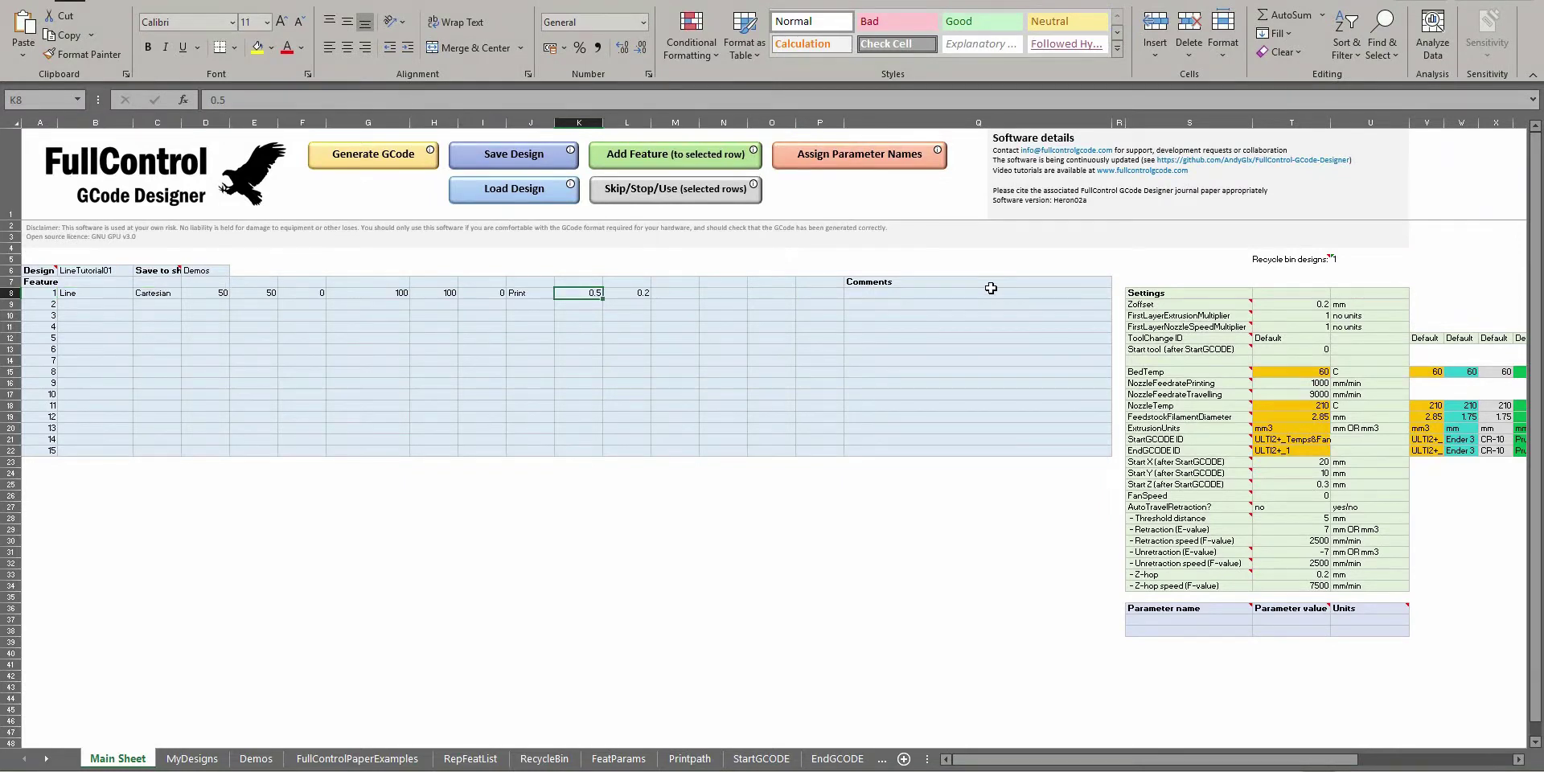
Set the line's nominal width to 1 and regenerate the design's GCode
{"action": "type", "text": "1"}
{"action": "key", "text": "Return"}
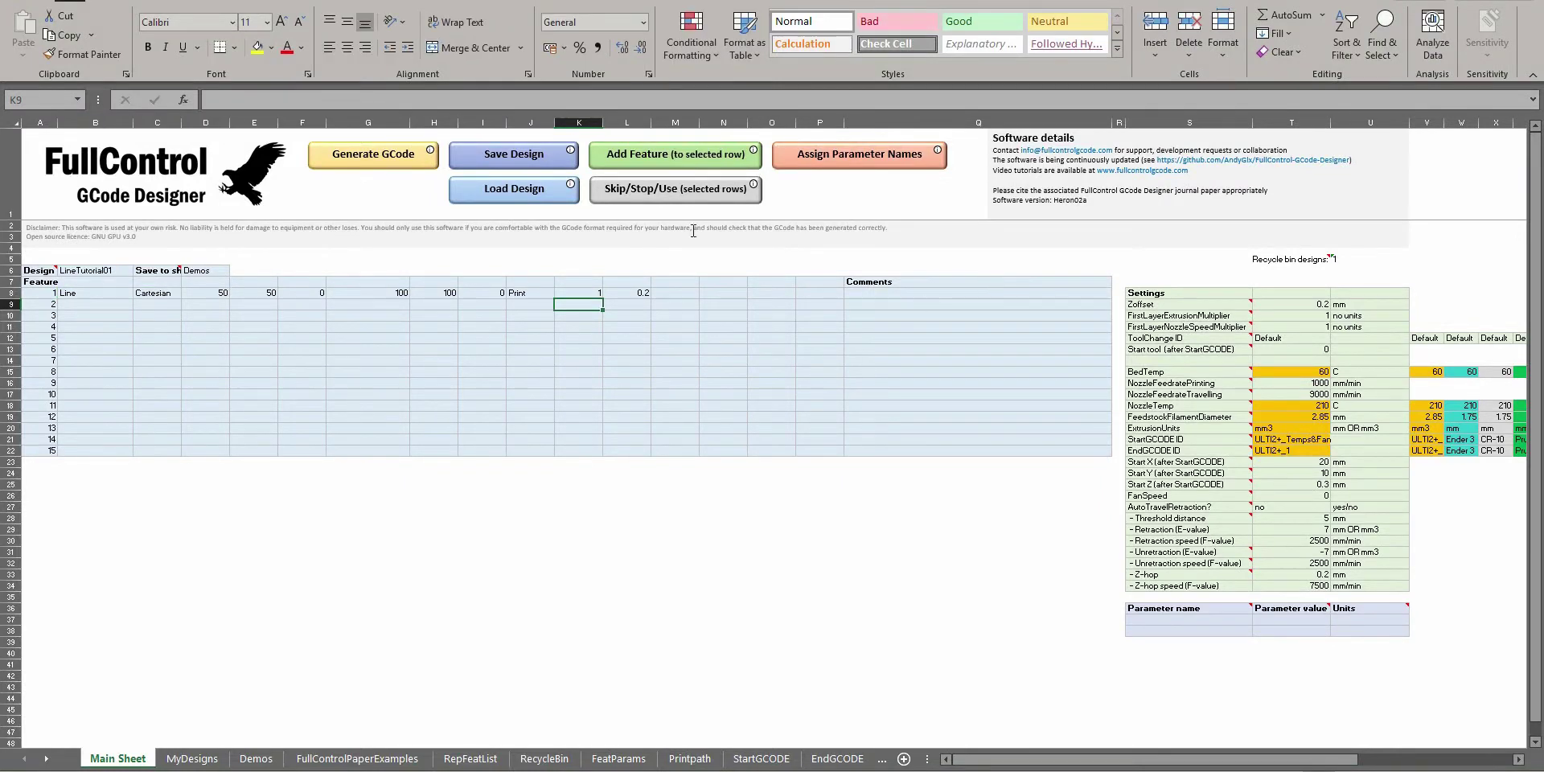
{"action": "left_click", "coordinate": [350, 163]}
{"action": "key", "text": "Return"}
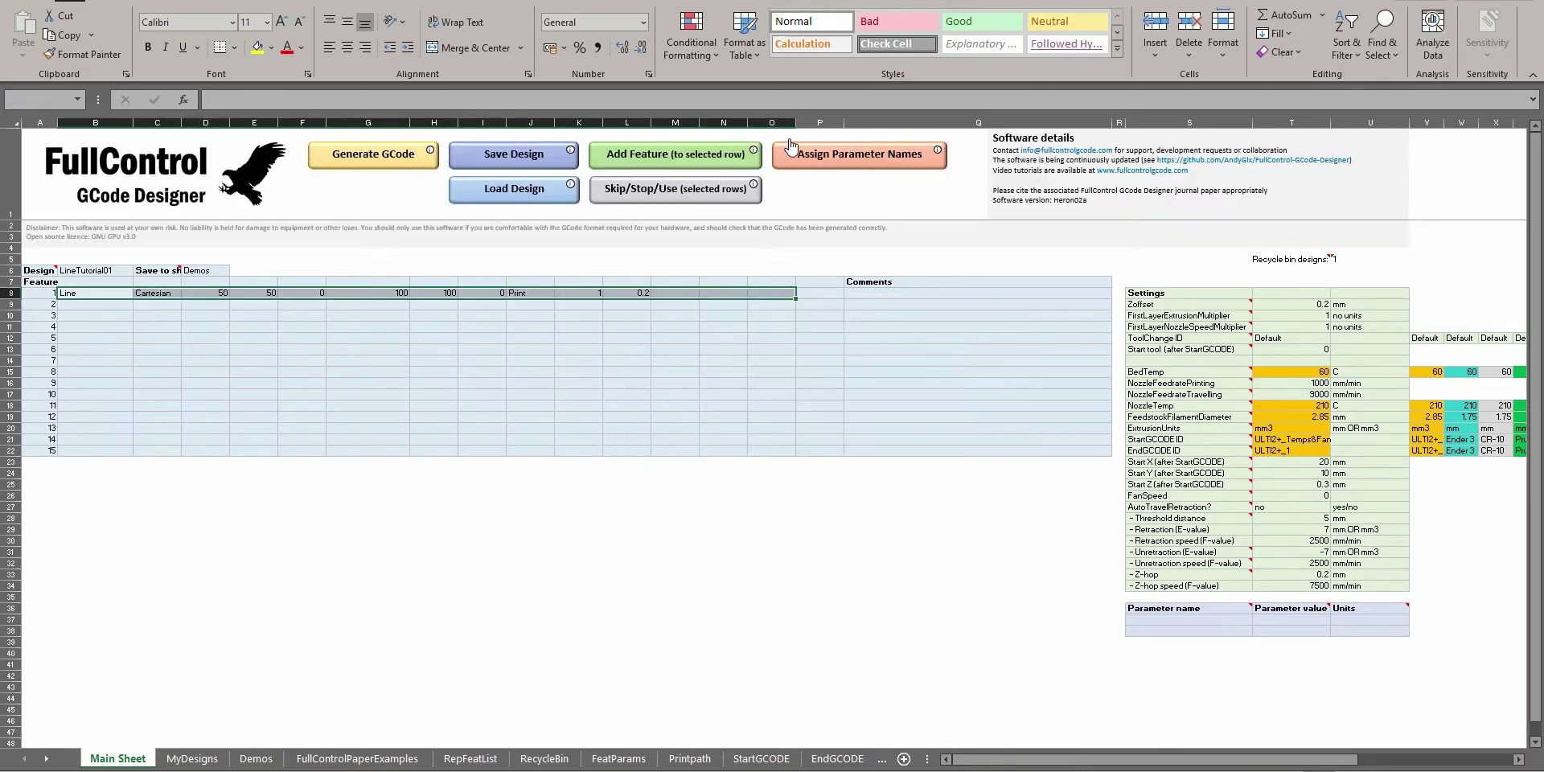
Switch to Repetier-Host, replace the old code with the new GCode, highlight the G1 move's E value, and return to Excel
{"action": "key", "text": "alt+Tab"}
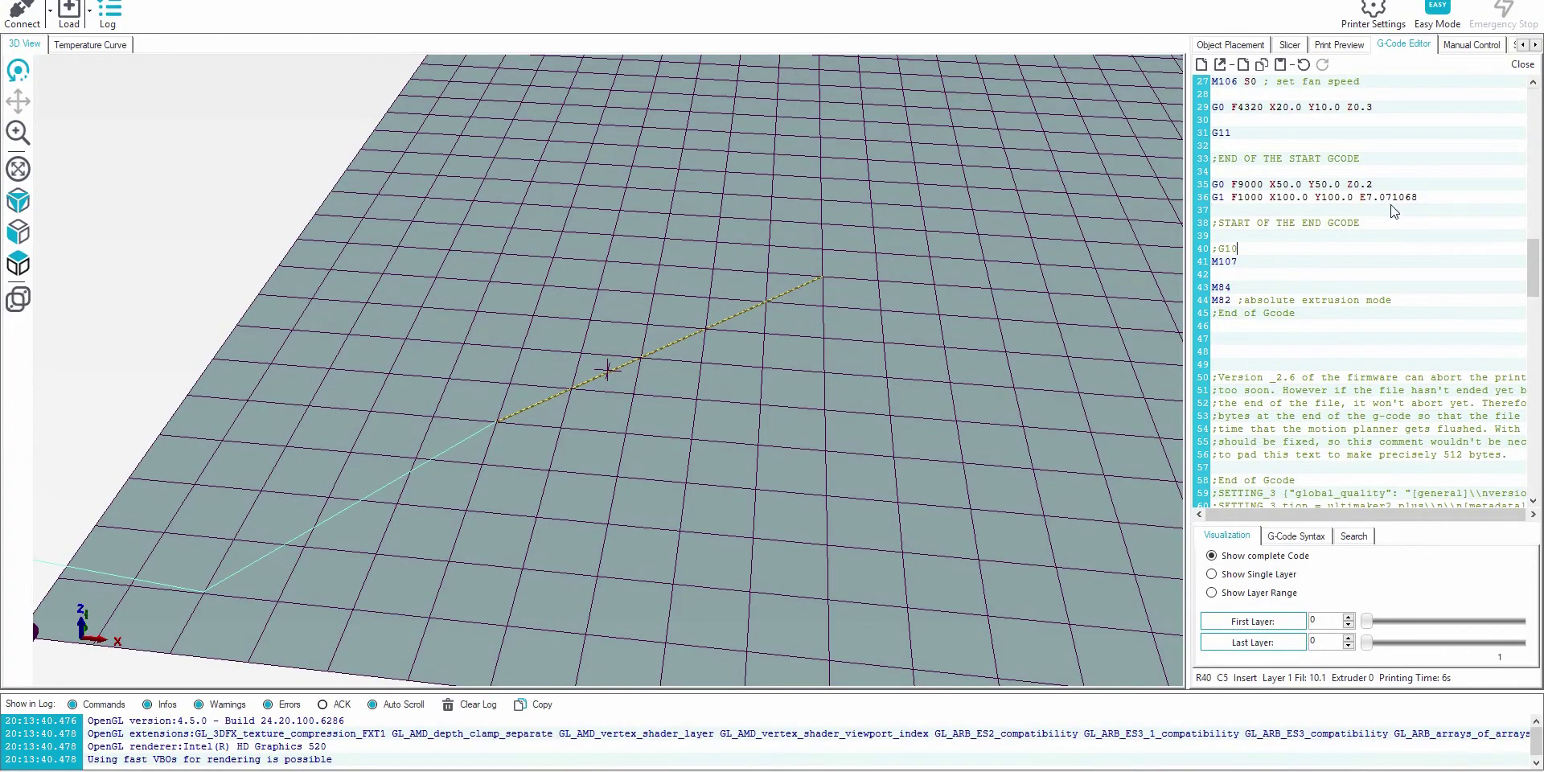
{"action": "key", "text": "ctrl+a"}
{"action": "key", "text": "ctrl+v"}
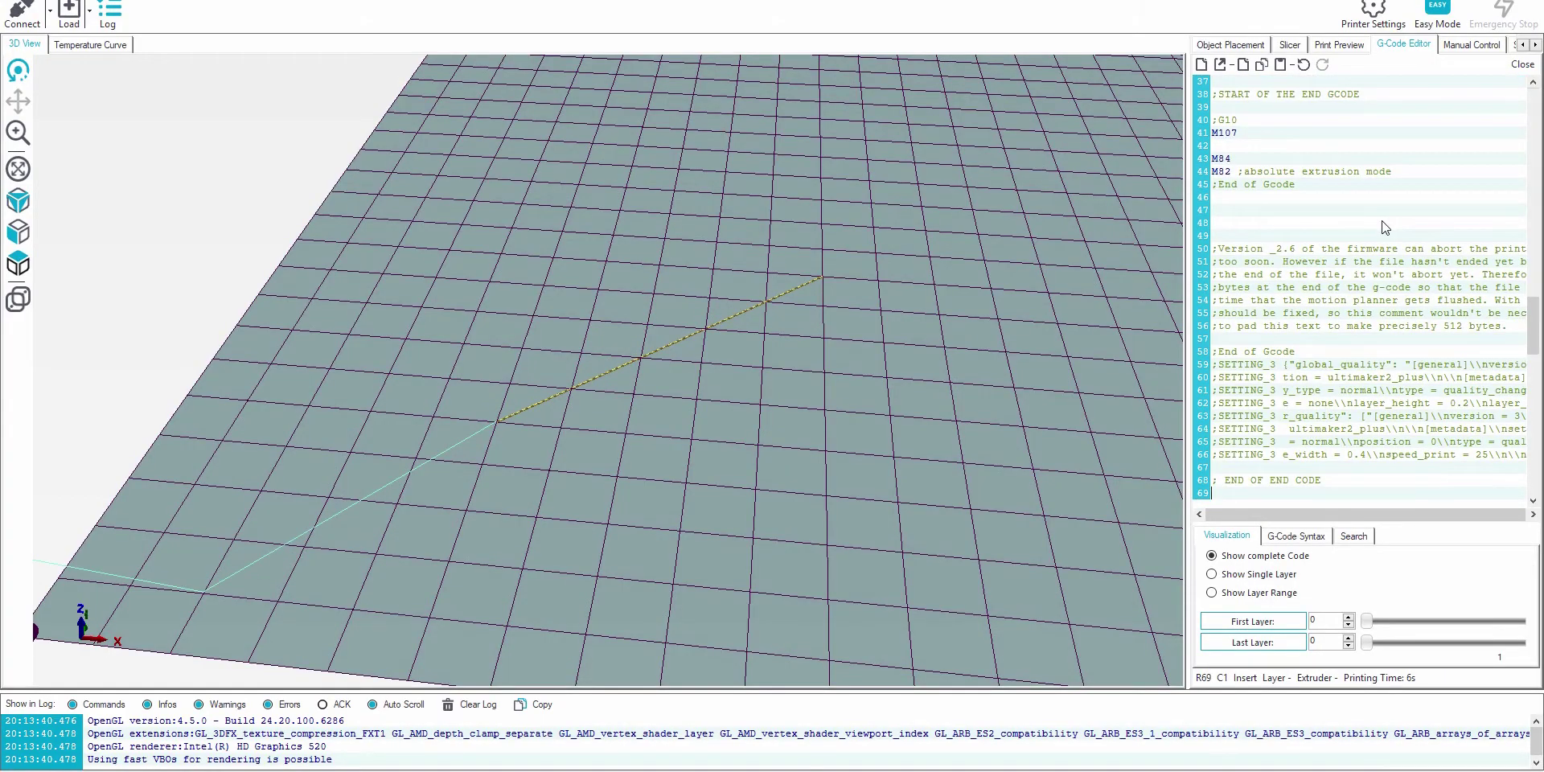
{"action": "scroll", "coordinate": [1386, 220], "scroll_direction": "up", "scroll_amount": 3}
{"action": "left_click_drag", "start_coordinate": [1435, 202], "coordinate": [1353, 197]}
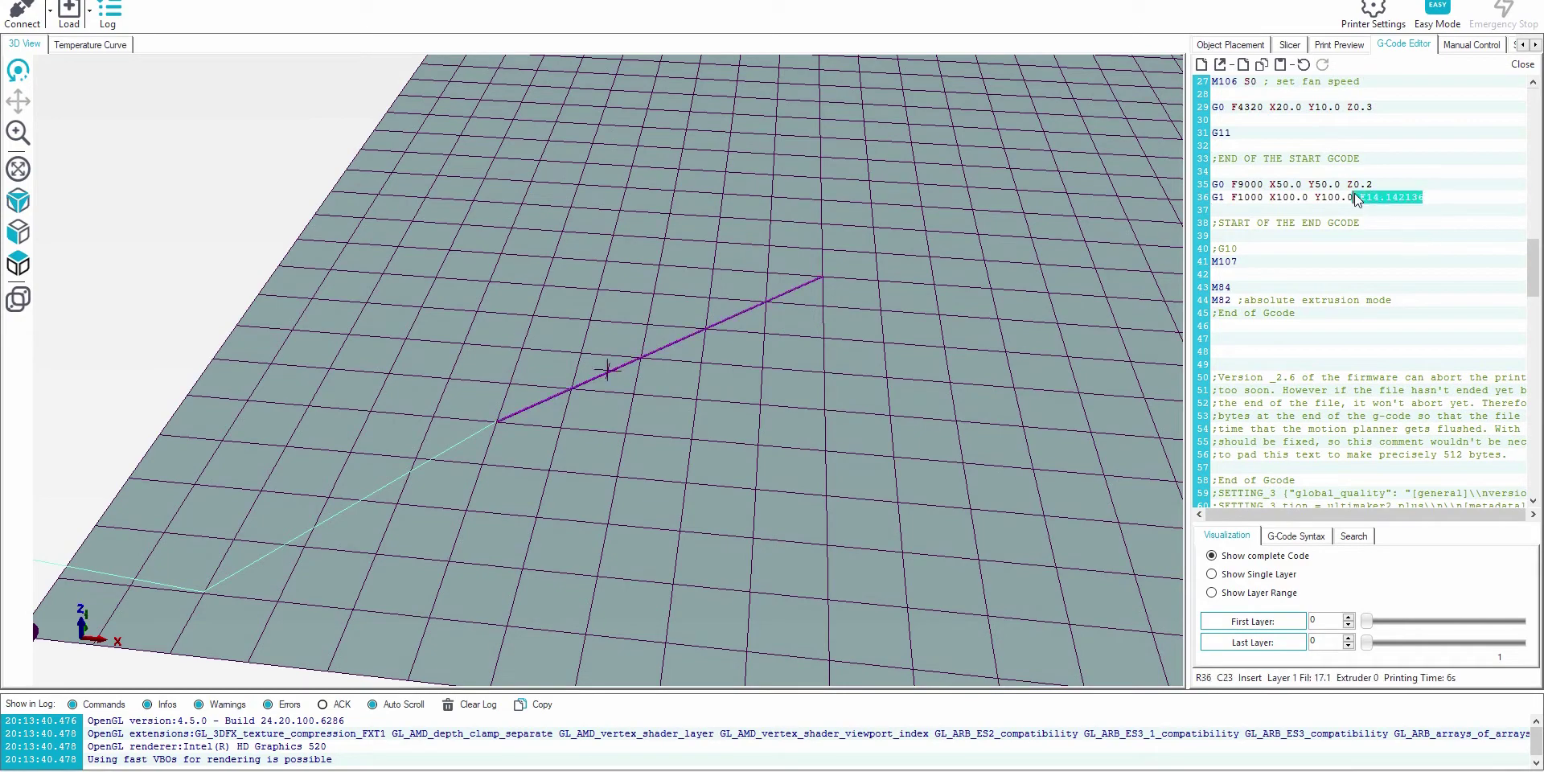
{"action": "left_click", "coordinate": [1349, 282]}
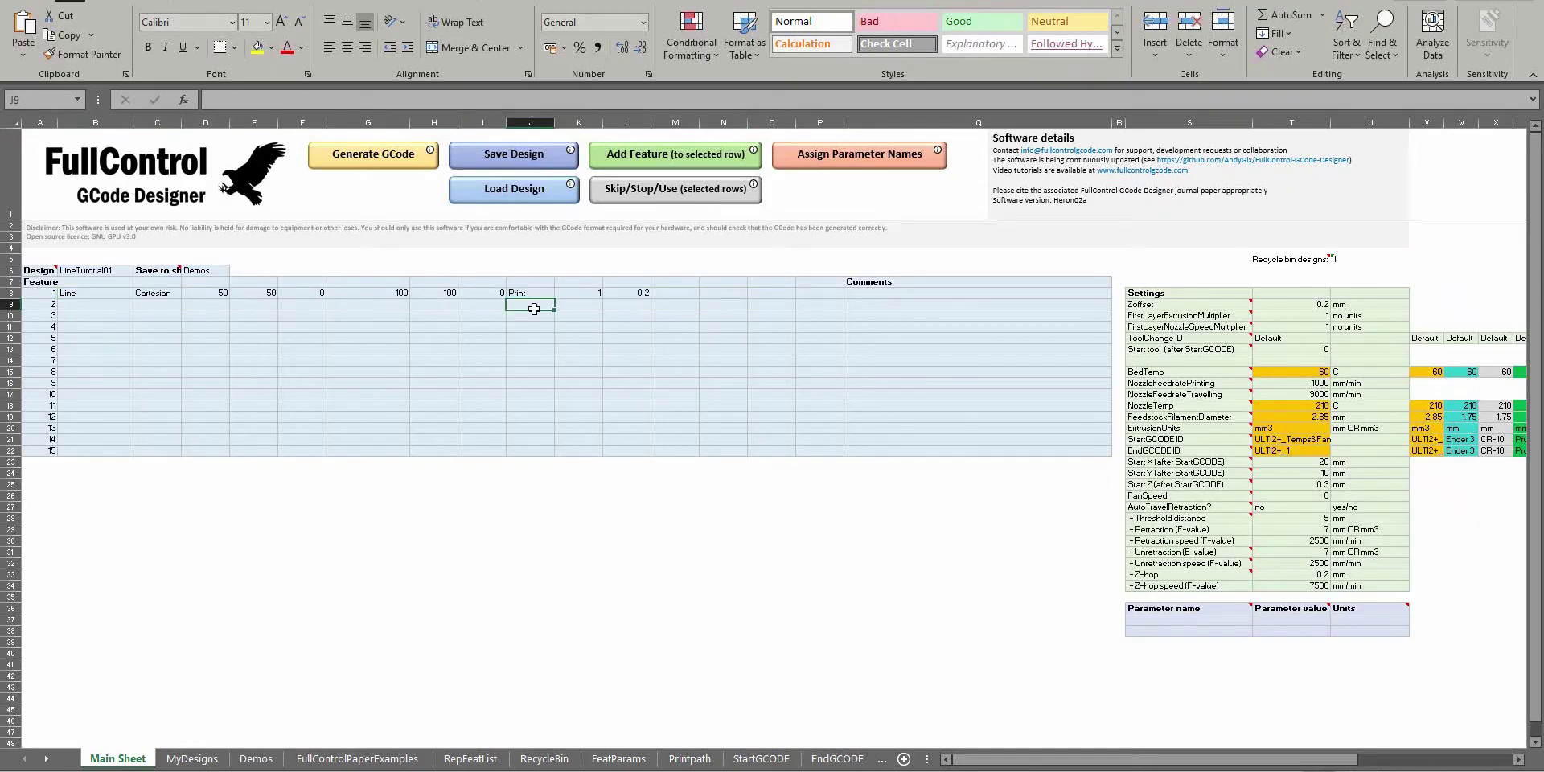
Add a Line (cartesian) feature in feature row 2 as a parameter reference and mark it as skipped
{"action": "left_click_drag", "start_coordinate": [205, 295], "coordinate": [359, 304]}
{"action": "left_click", "coordinate": [354, 305]}
{"action": "left_click", "coordinate": [688, 158]}
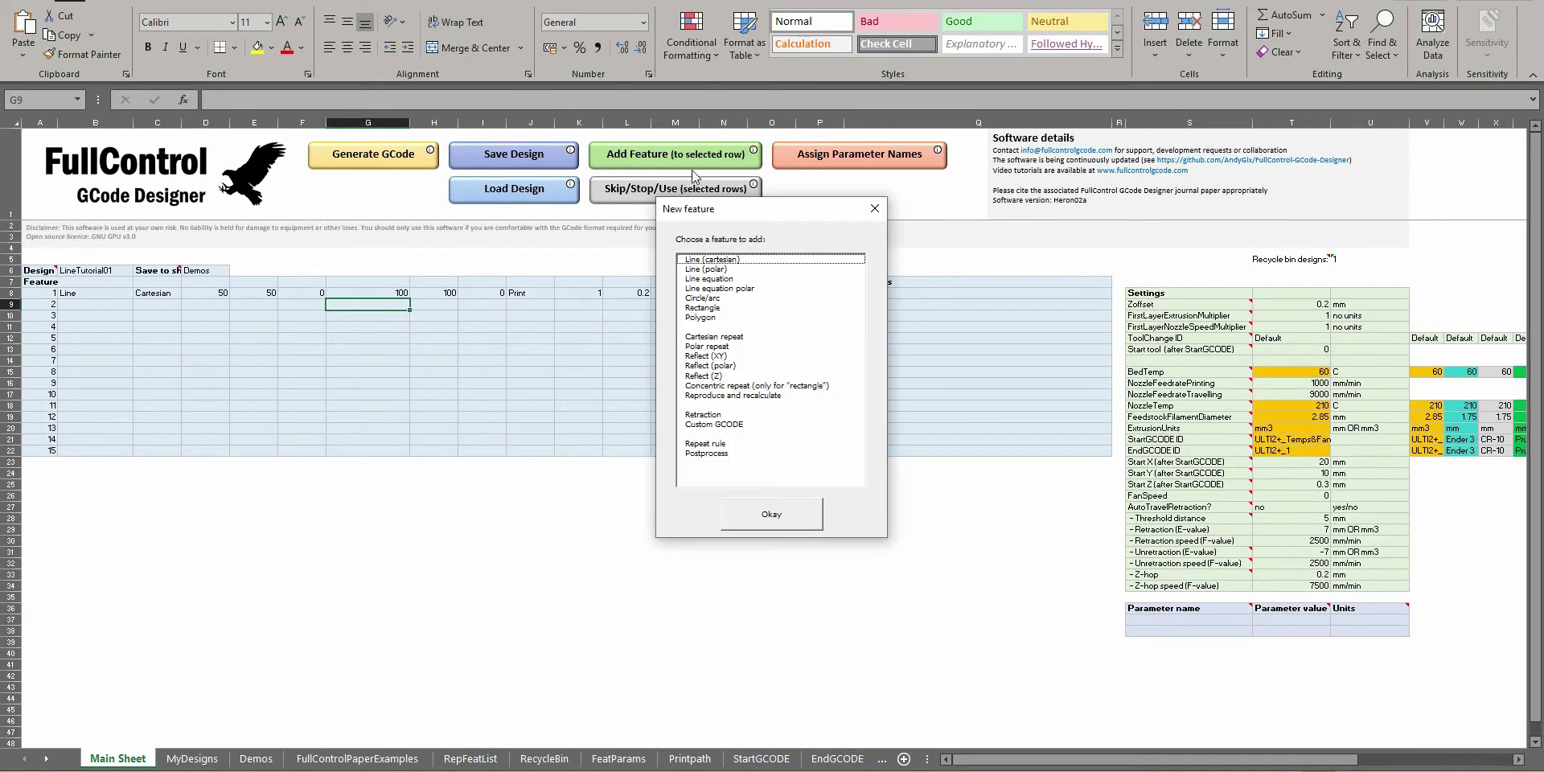
{"action": "double_click", "coordinate": [721, 261]}
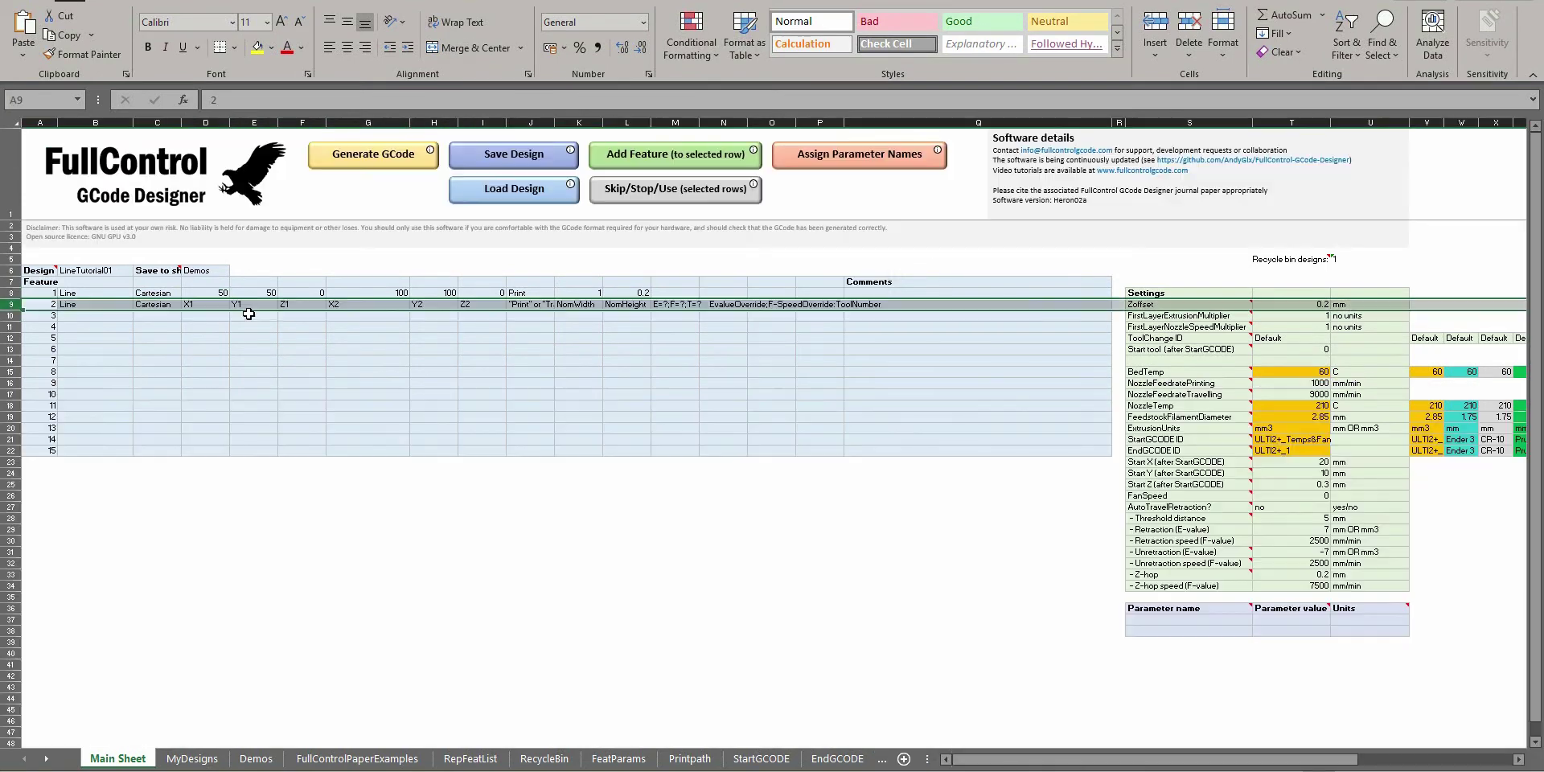
{"action": "left_click", "coordinate": [630, 197]}
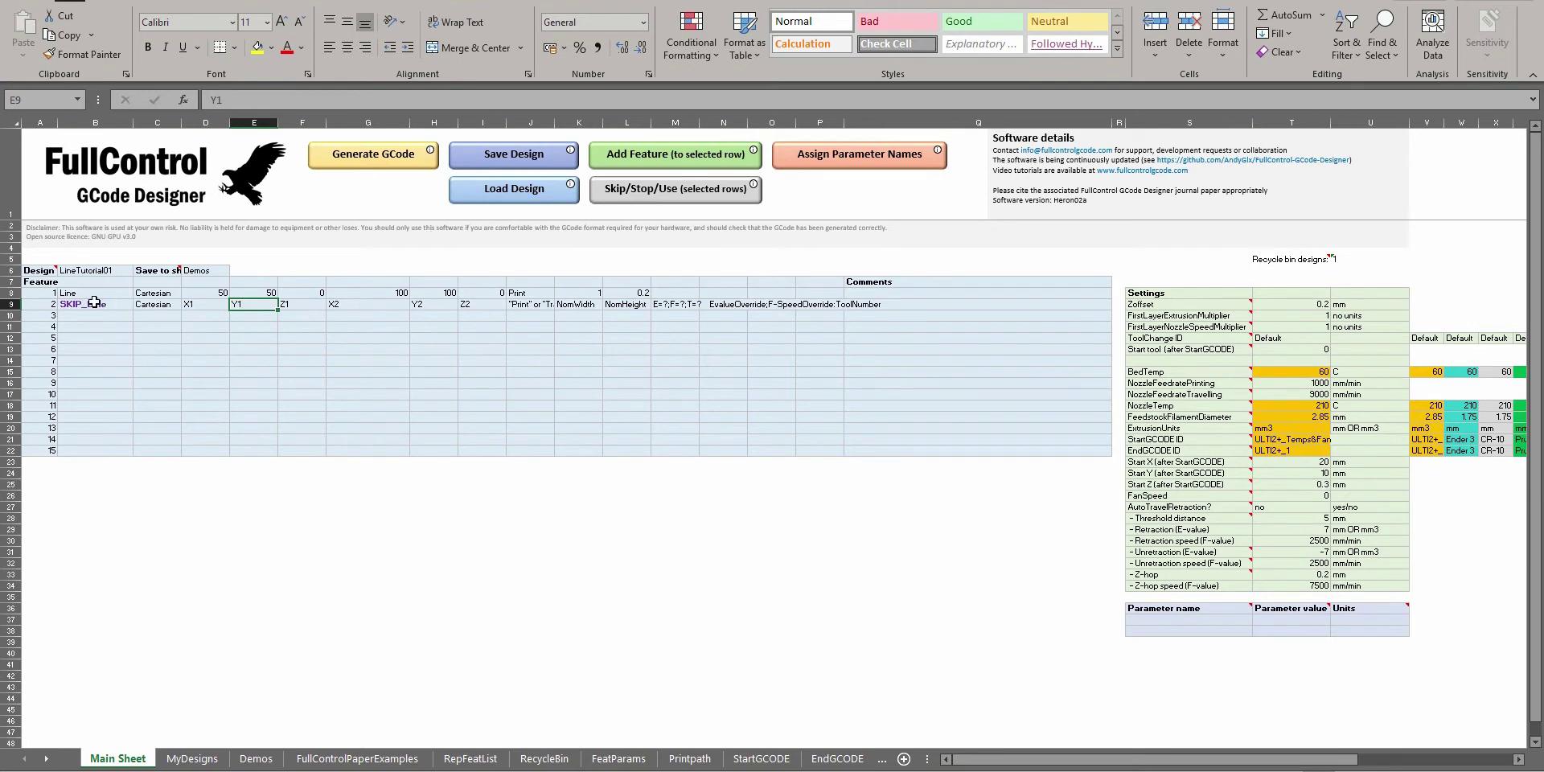
Review the skipped line's parameter labels and the FeatParams sheet's feature reference, and return to the Main Sheet
{"action": "left_click", "coordinate": [123, 308]}
{"action": "left_click_drag", "start_coordinate": [193, 307], "coordinate": [480, 313]}
{"action": "left_click", "coordinate": [480, 306]}
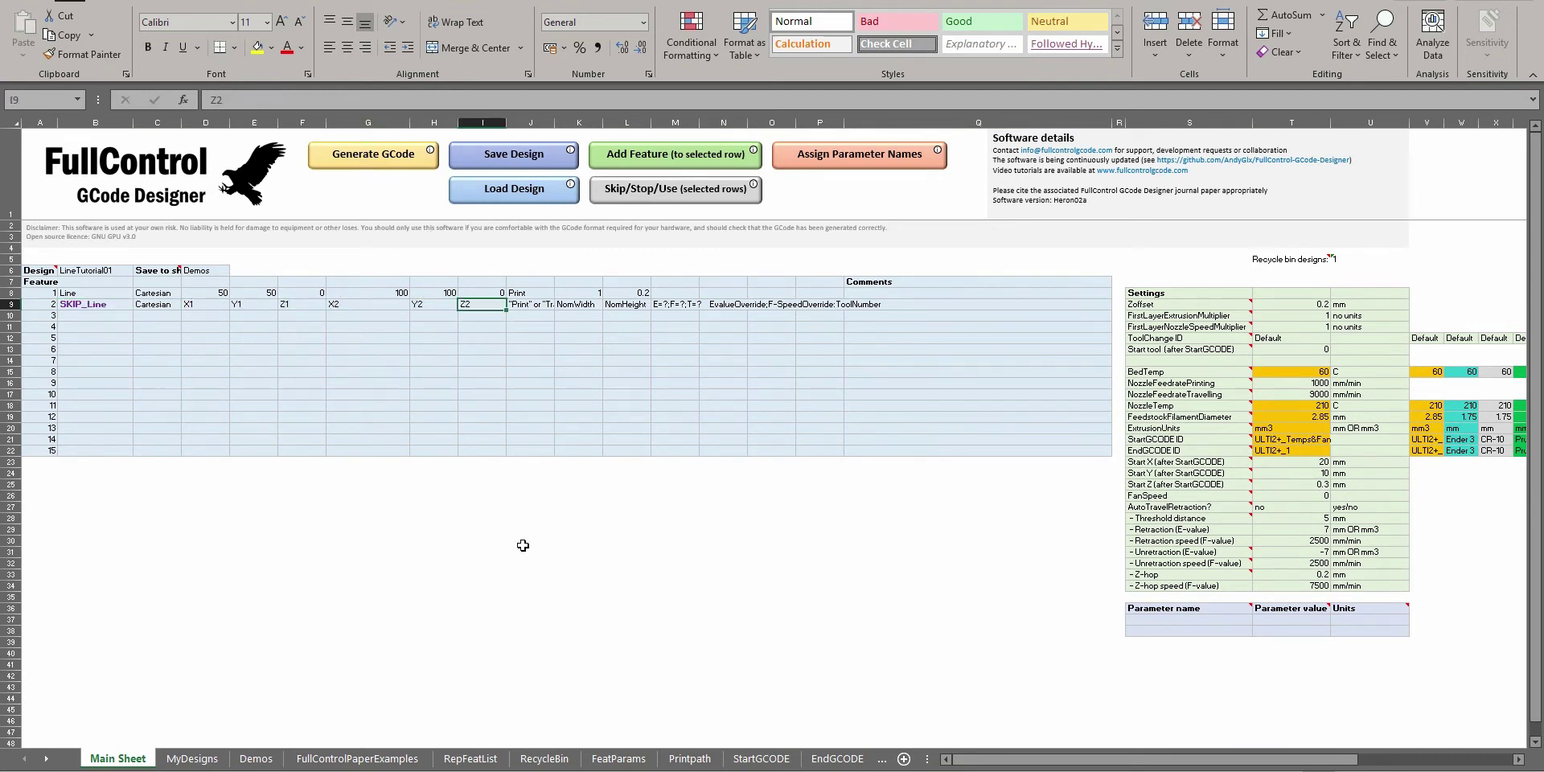
{"action": "left_click", "coordinate": [633, 760]}
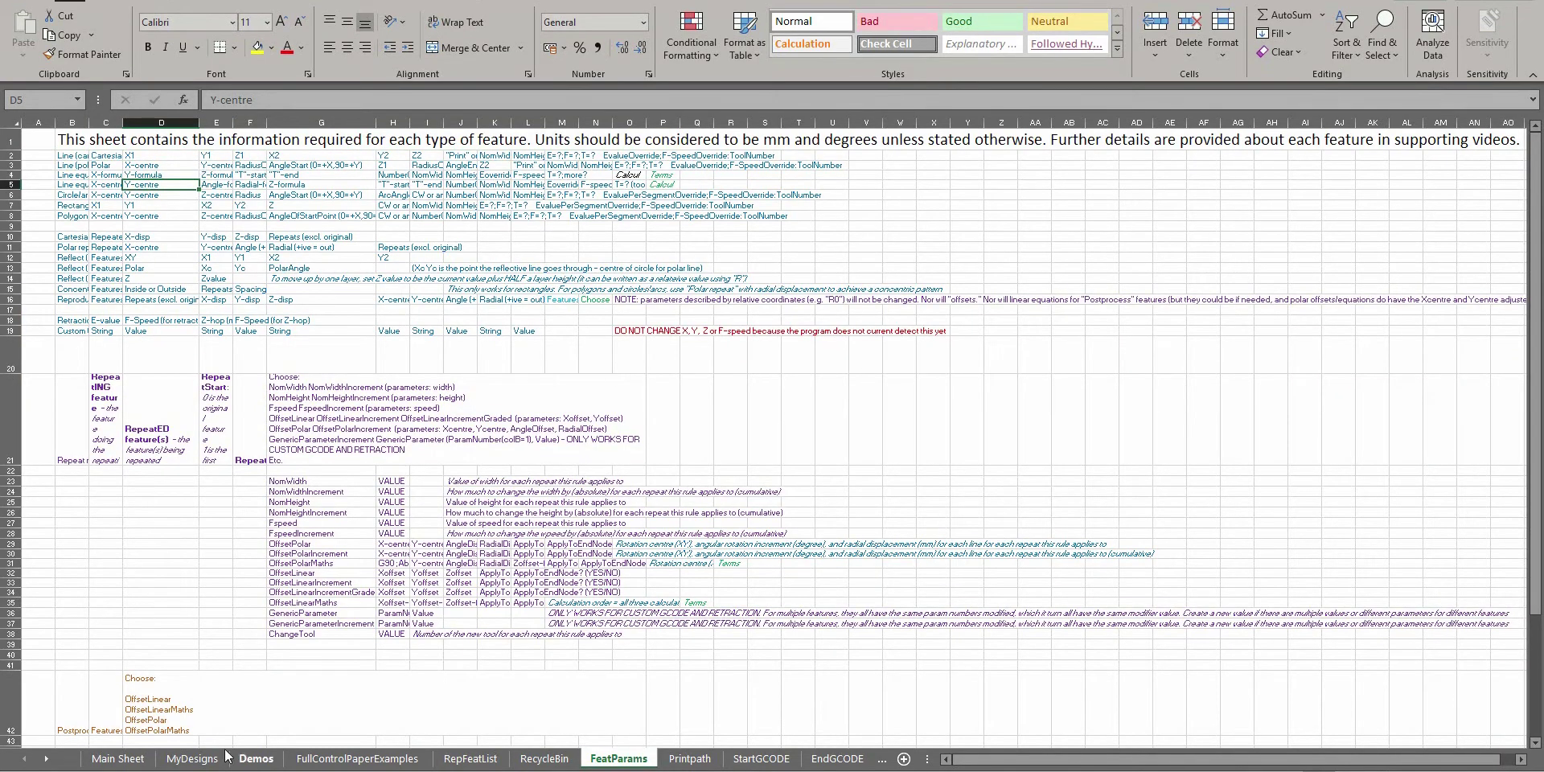
{"action": "left_click", "coordinate": [116, 759]}
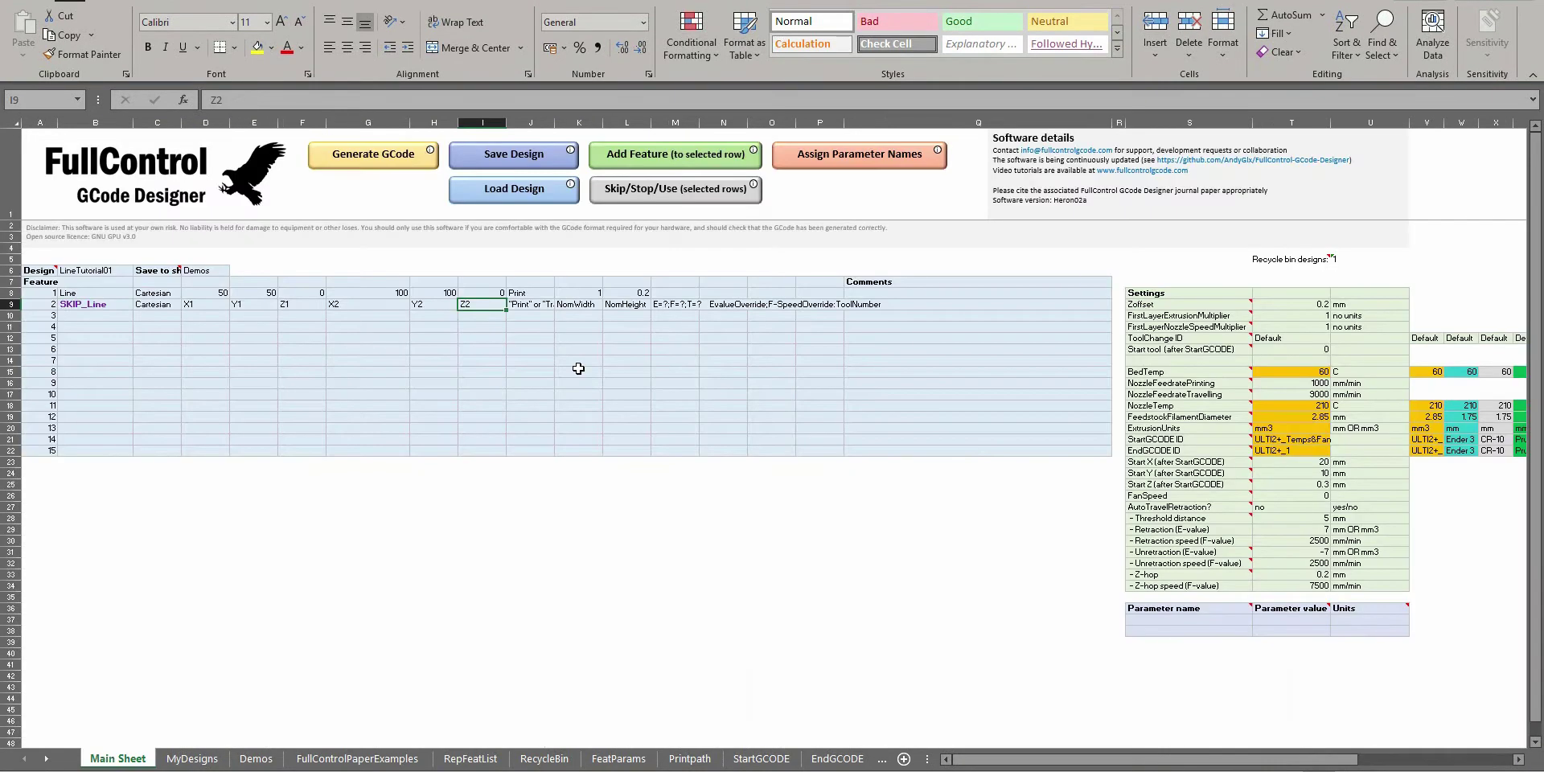
{"action": "left_click", "coordinate": [575, 360]}
{"action": "left_click", "coordinate": [223, 307]}
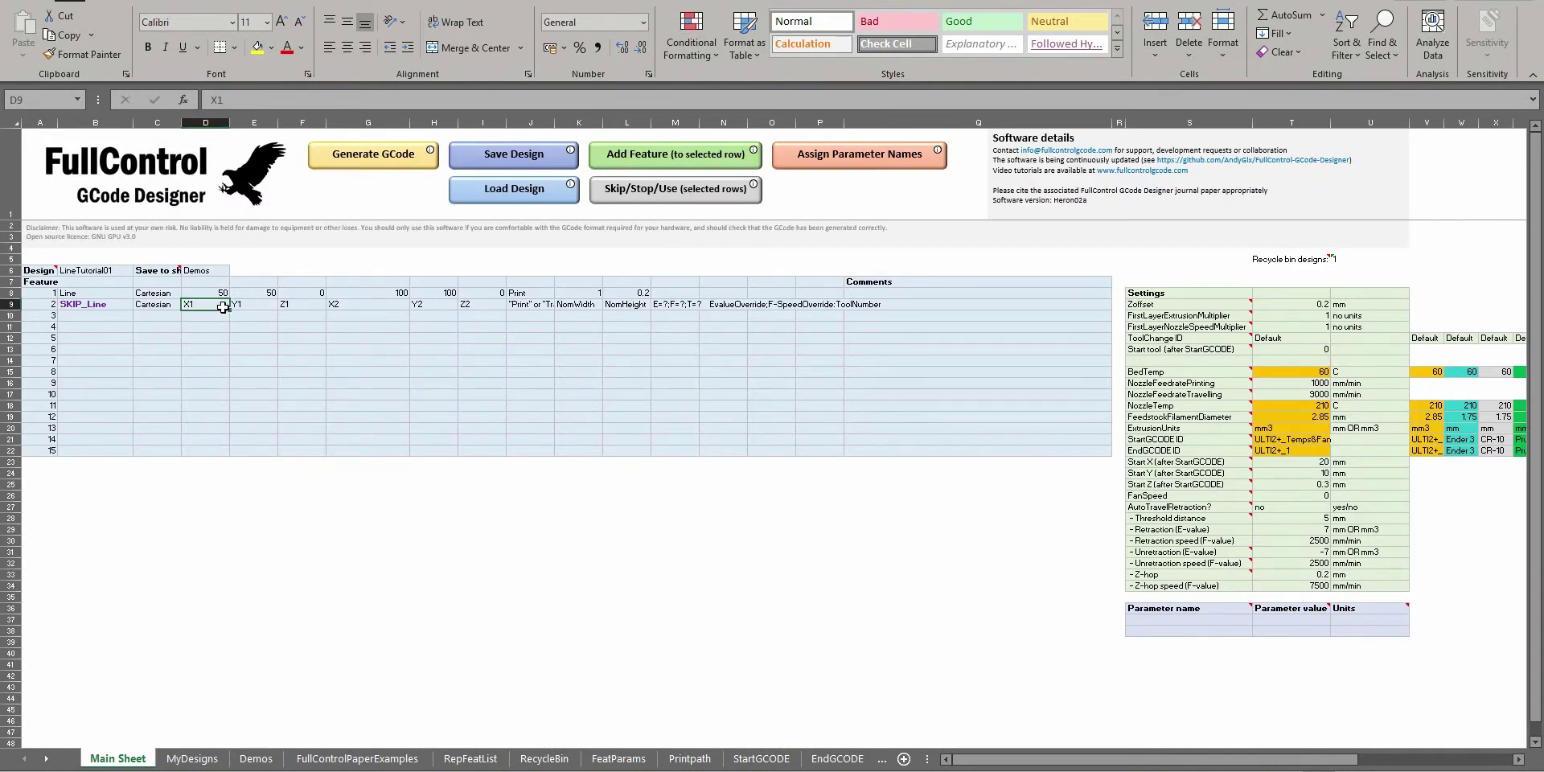
Make the first line's end point relative by setting X2 to R50, Y2 to R50 and Z2 to R0
{"action": "left_click", "coordinate": [362, 293]}
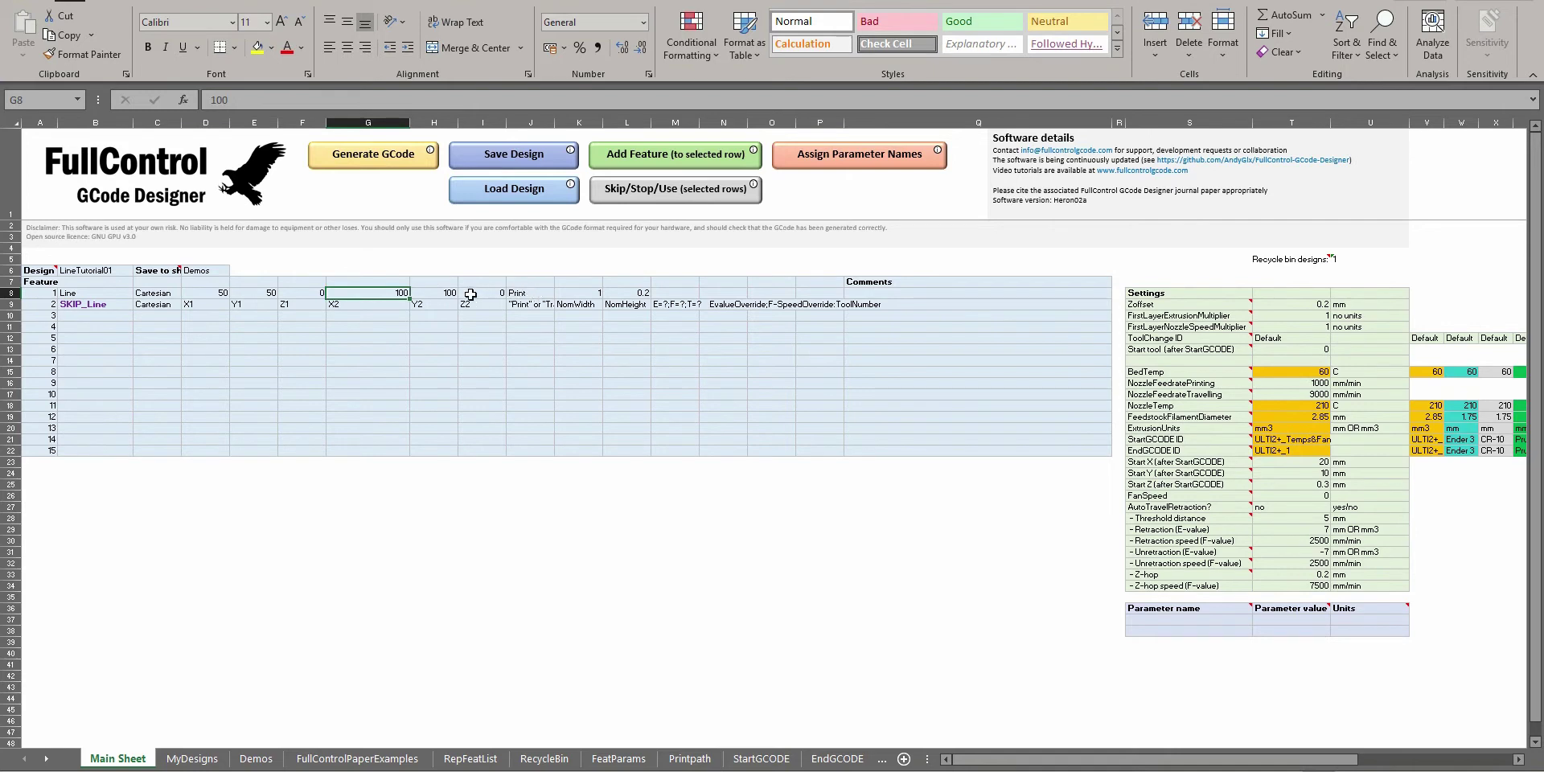
{"action": "left_click", "coordinate": [442, 292]}
{"action": "left_click", "coordinate": [490, 293]}
{"action": "left_click", "coordinate": [392, 294]}
{"action": "type", "text": "R50"}
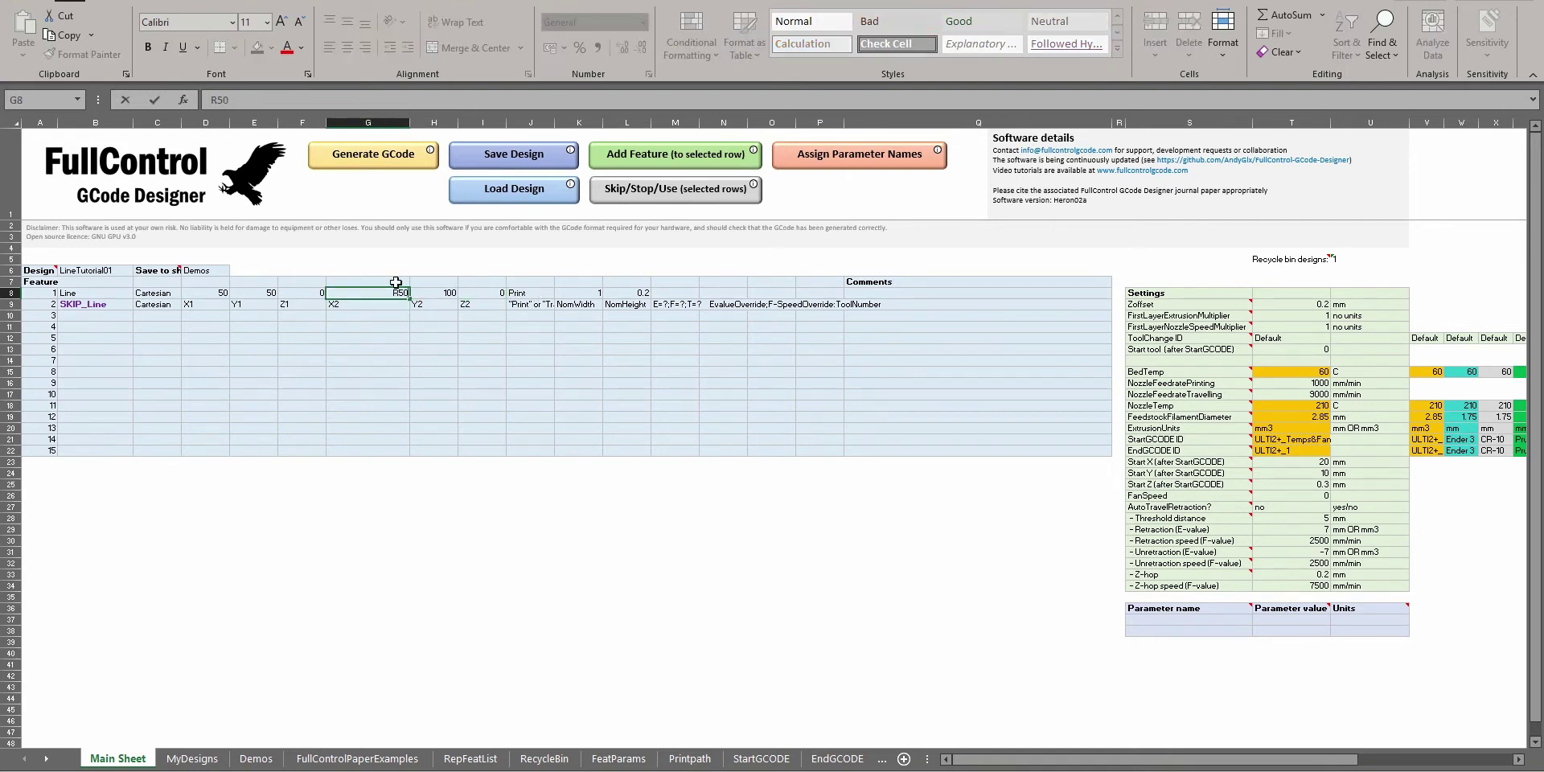
{"action": "key", "text": "Tab"}
{"action": "type", "text": "R50"}
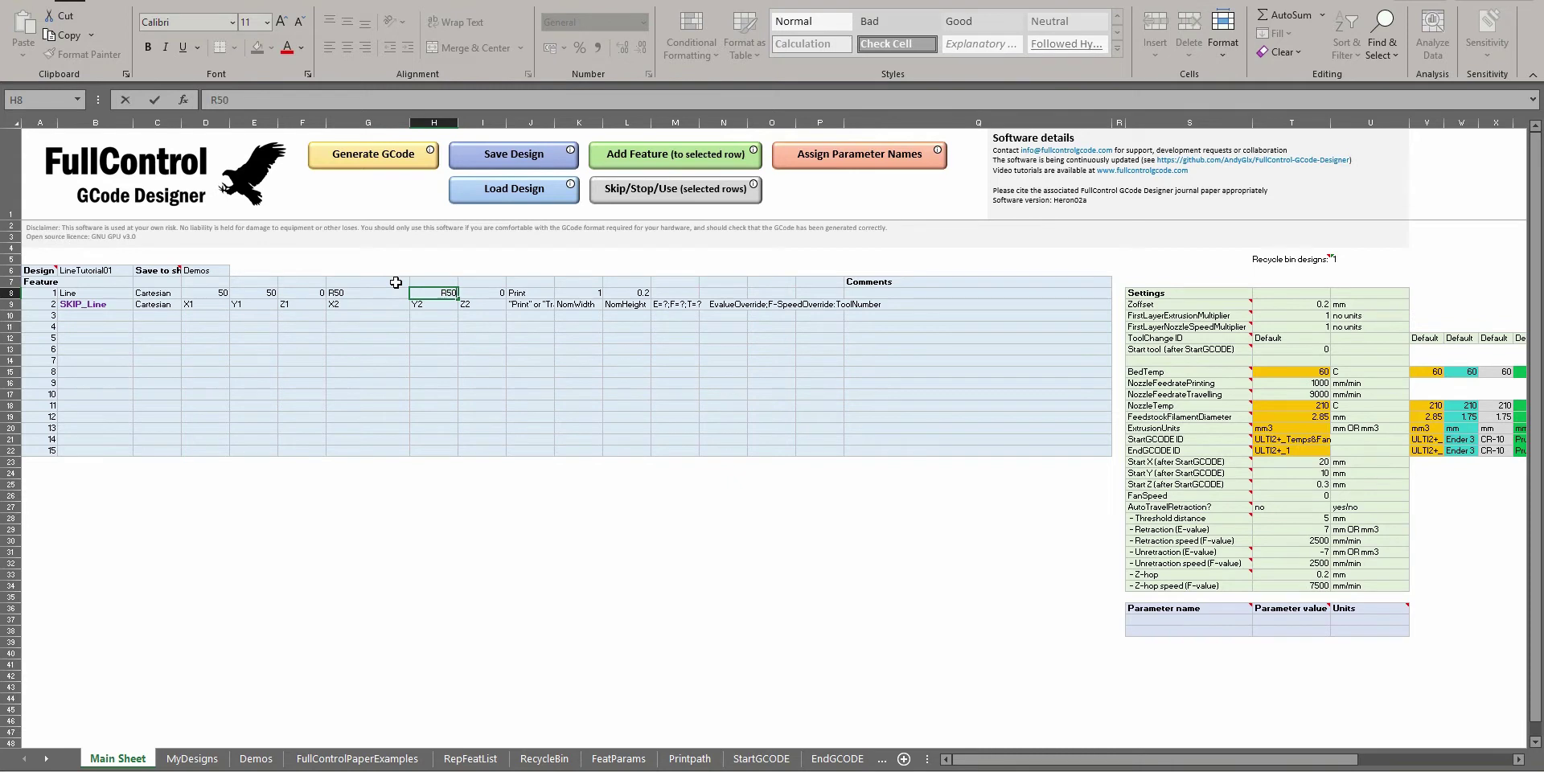
{"action": "key", "text": "Tab"}
{"action": "type", "text": "R0"}
{"action": "key", "text": "Down"}
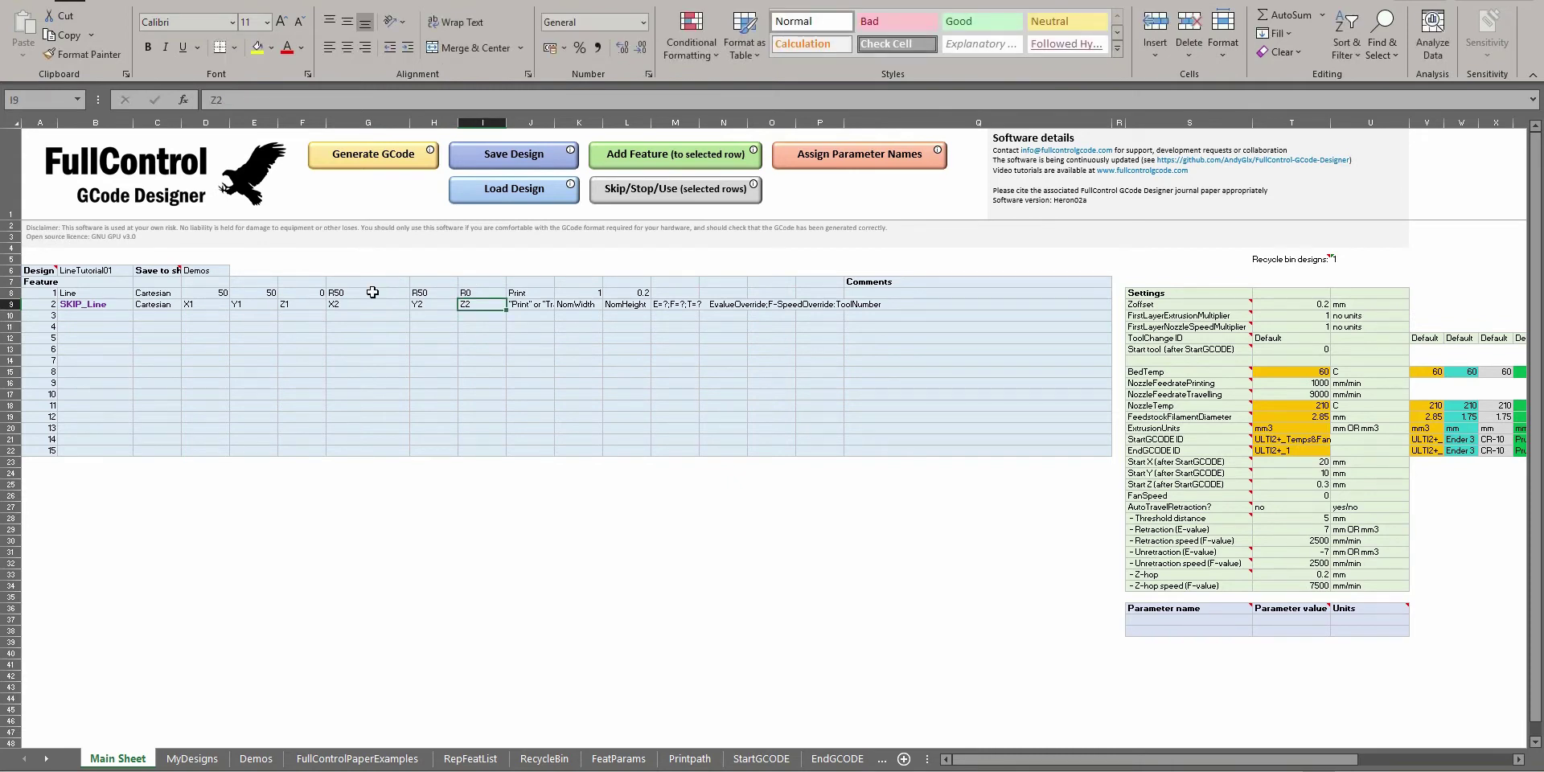
Review the first line's relative end-point entries and set its Y2 to R0
{"action": "left_click", "coordinate": [372, 293]}
{"action": "left_click", "coordinate": [423, 293]}
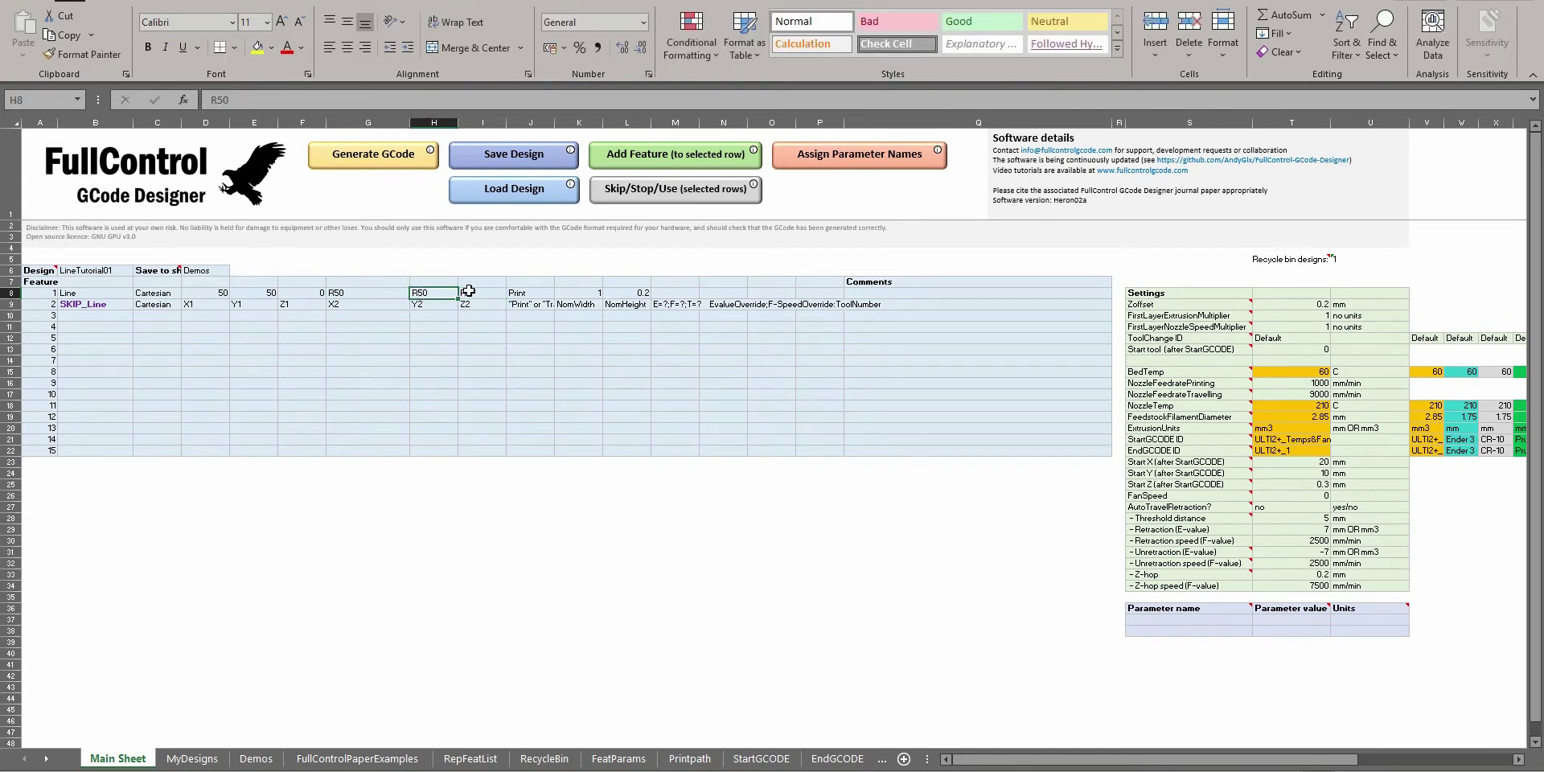
{"action": "left_click", "coordinate": [477, 297]}
{"action": "double_click", "coordinate": [394, 295]}
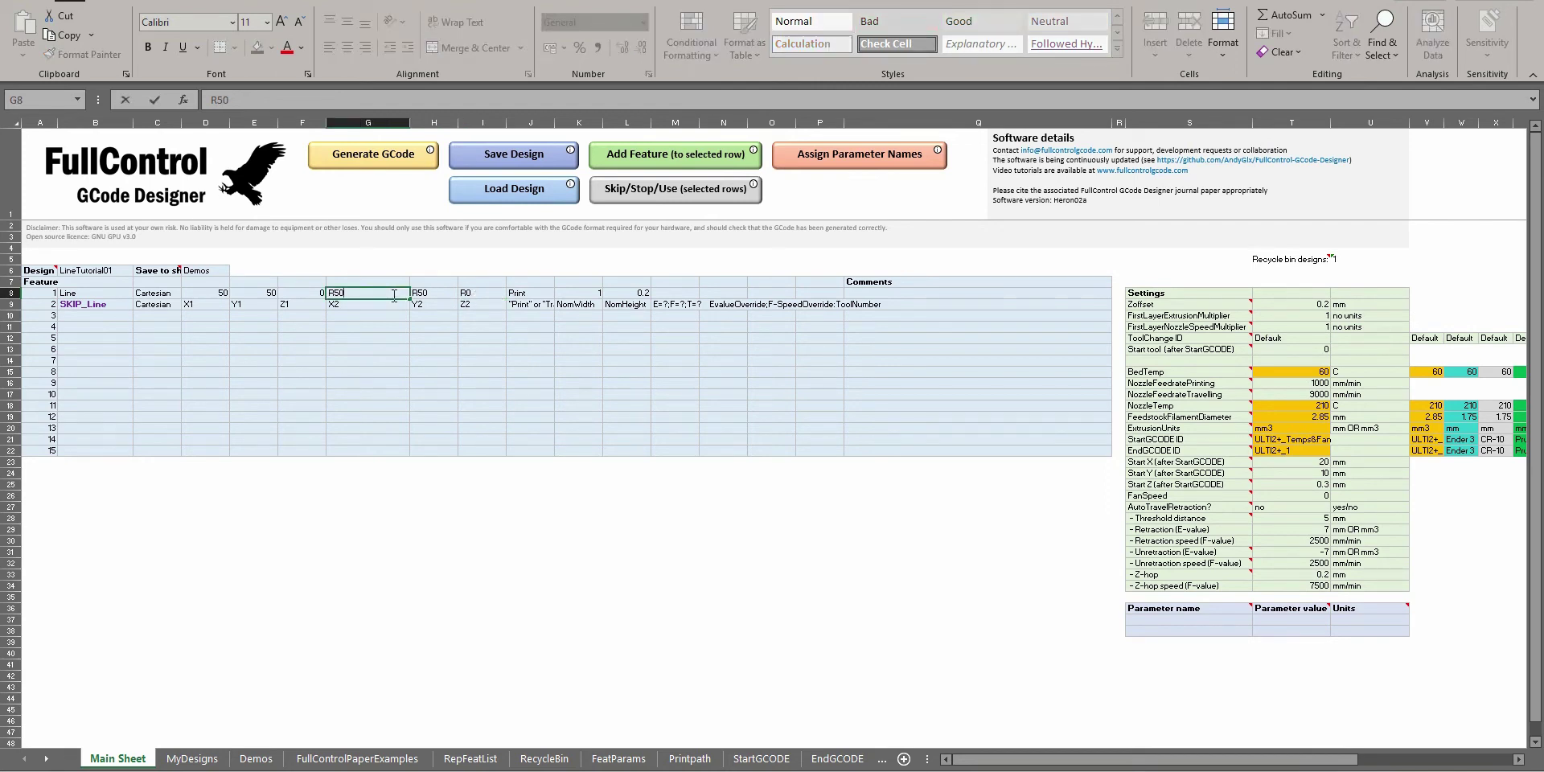
{"action": "key", "text": "Escape"}
{"action": "key", "text": "Right"}
{"action": "type", "text": "R0"}
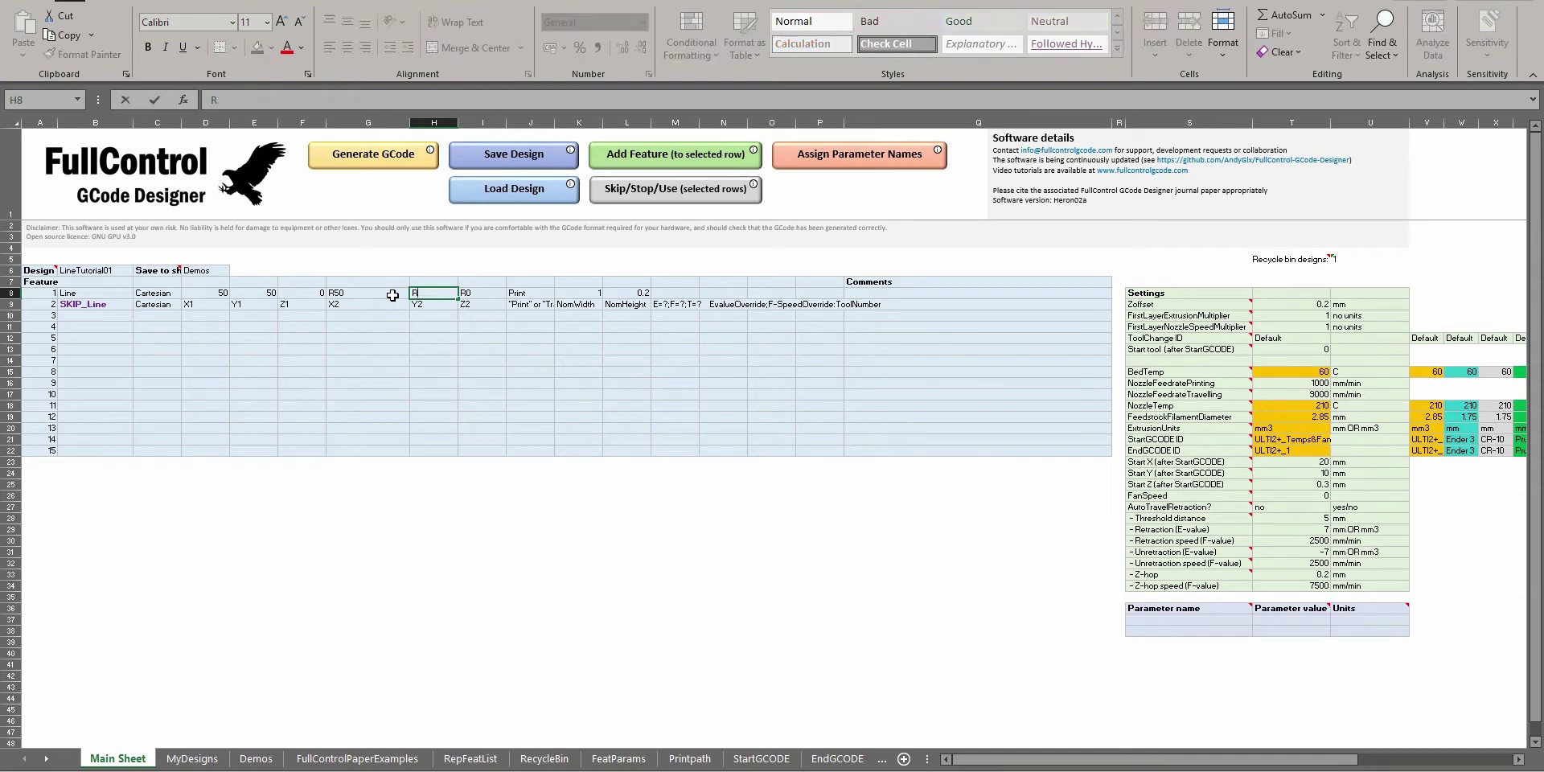
{"action": "key", "text": "Return"}
Generate the design's GCode and inspect the updated line in Repetier-Host's 3D view
{"action": "left_click", "coordinate": [481, 293]}
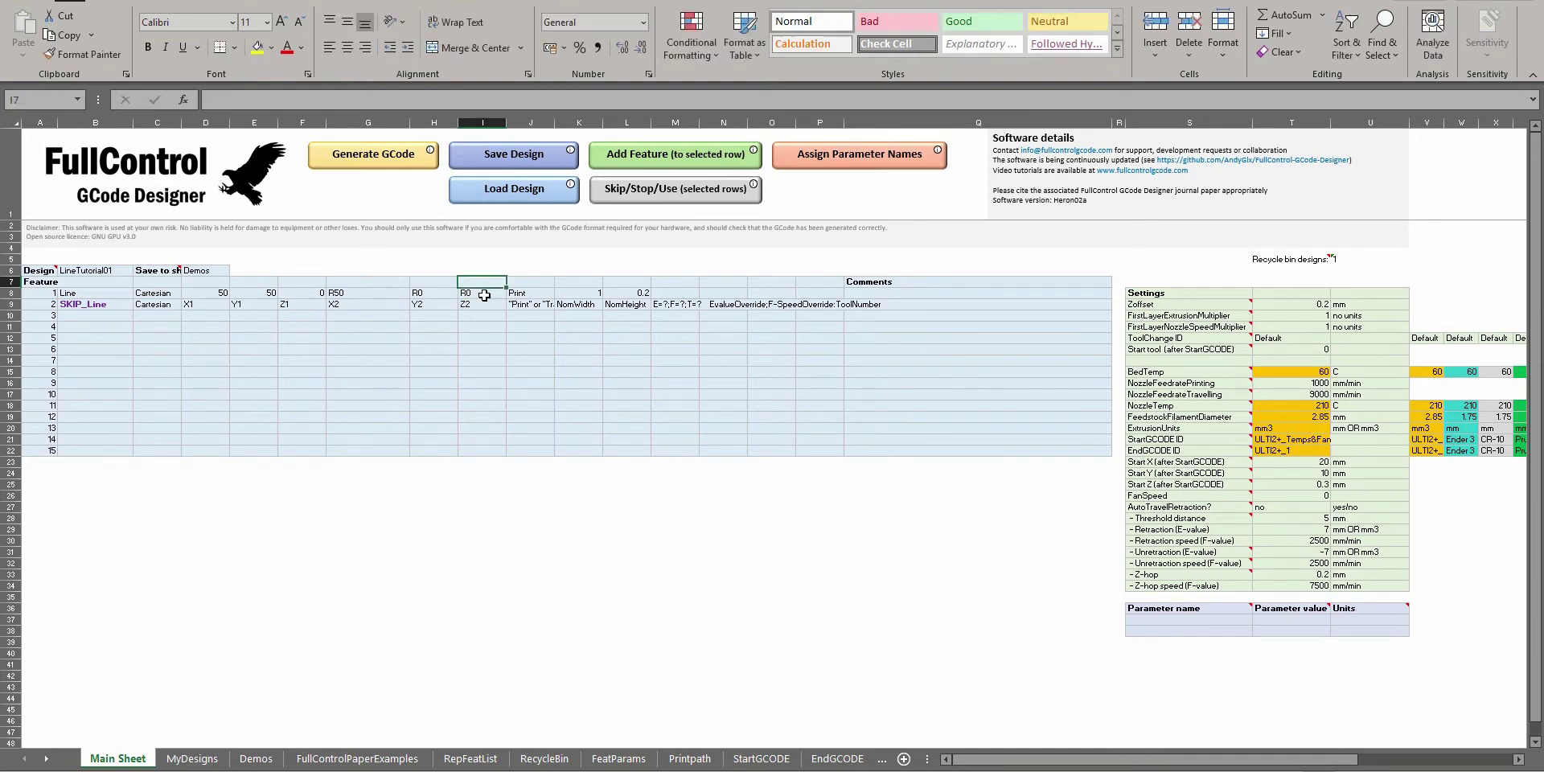
{"action": "left_click", "coordinate": [390, 151]}
{"action": "key", "text": "Return"}
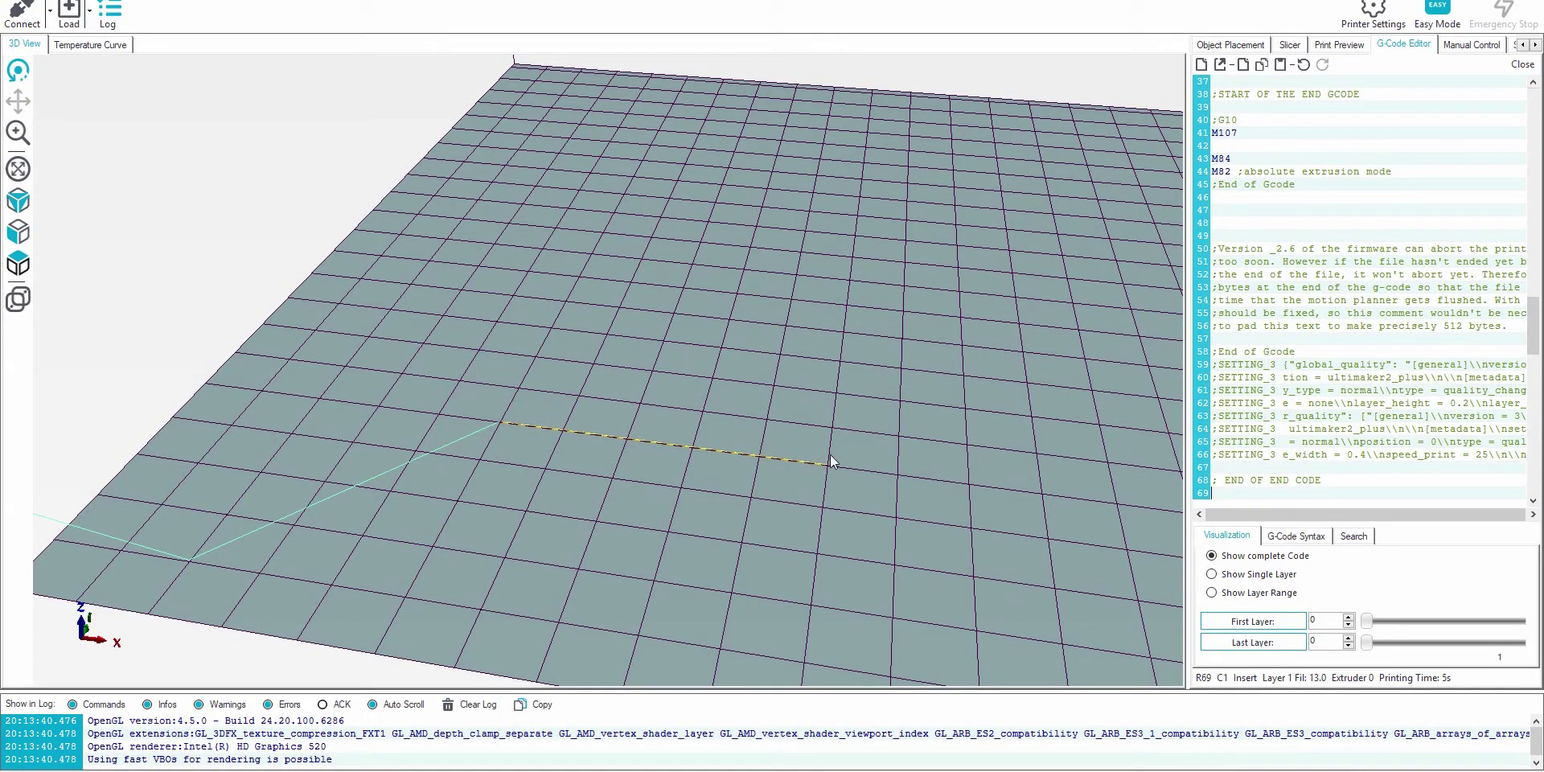
{"action": "left_click_drag", "start_coordinate": [832, 460], "coordinate": [923, 473]}
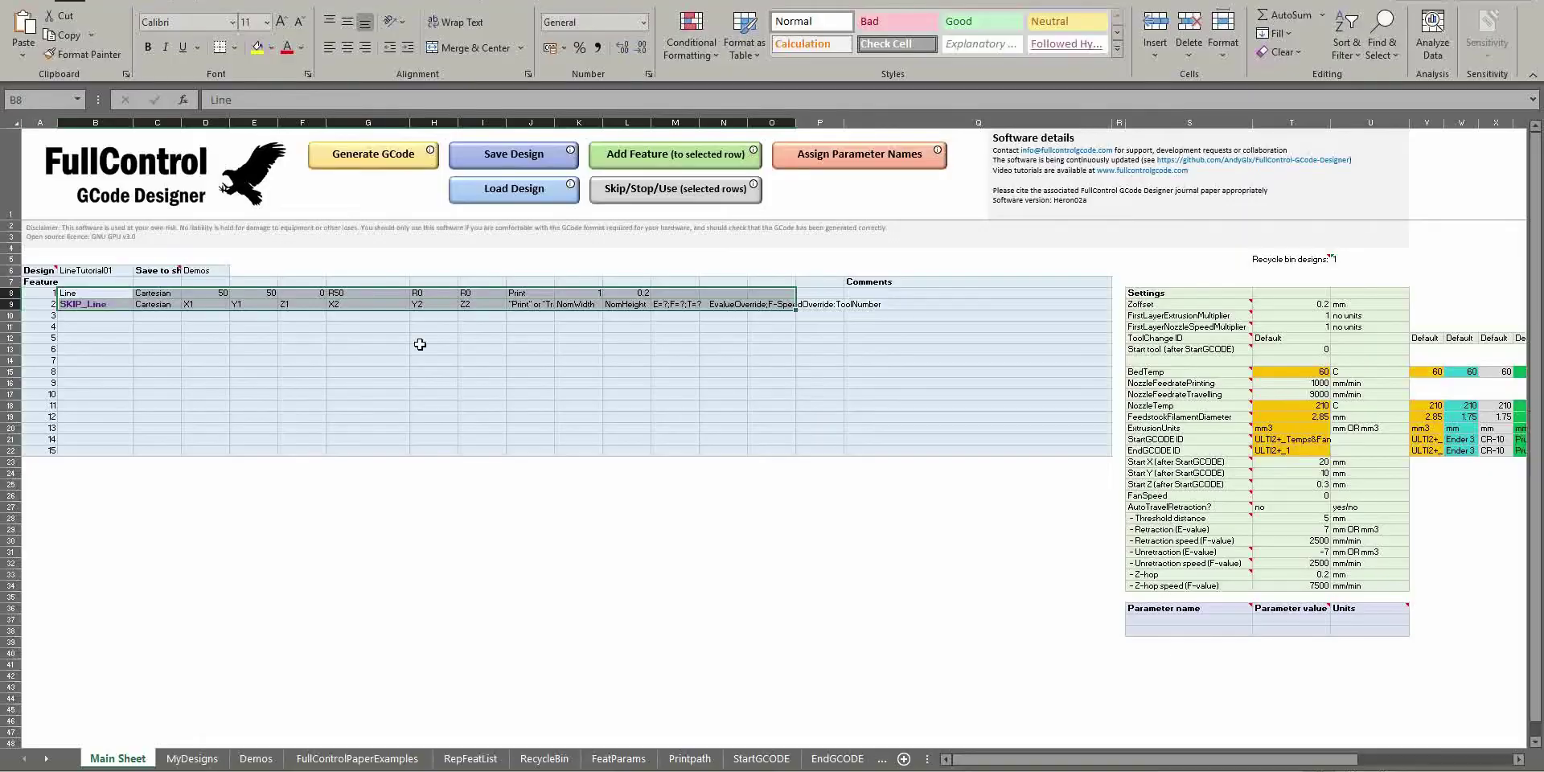
Remove the skip from feature row 2 and overwrite its contents with a Line (polar) feature
{"action": "left_click", "coordinate": [294, 306]}
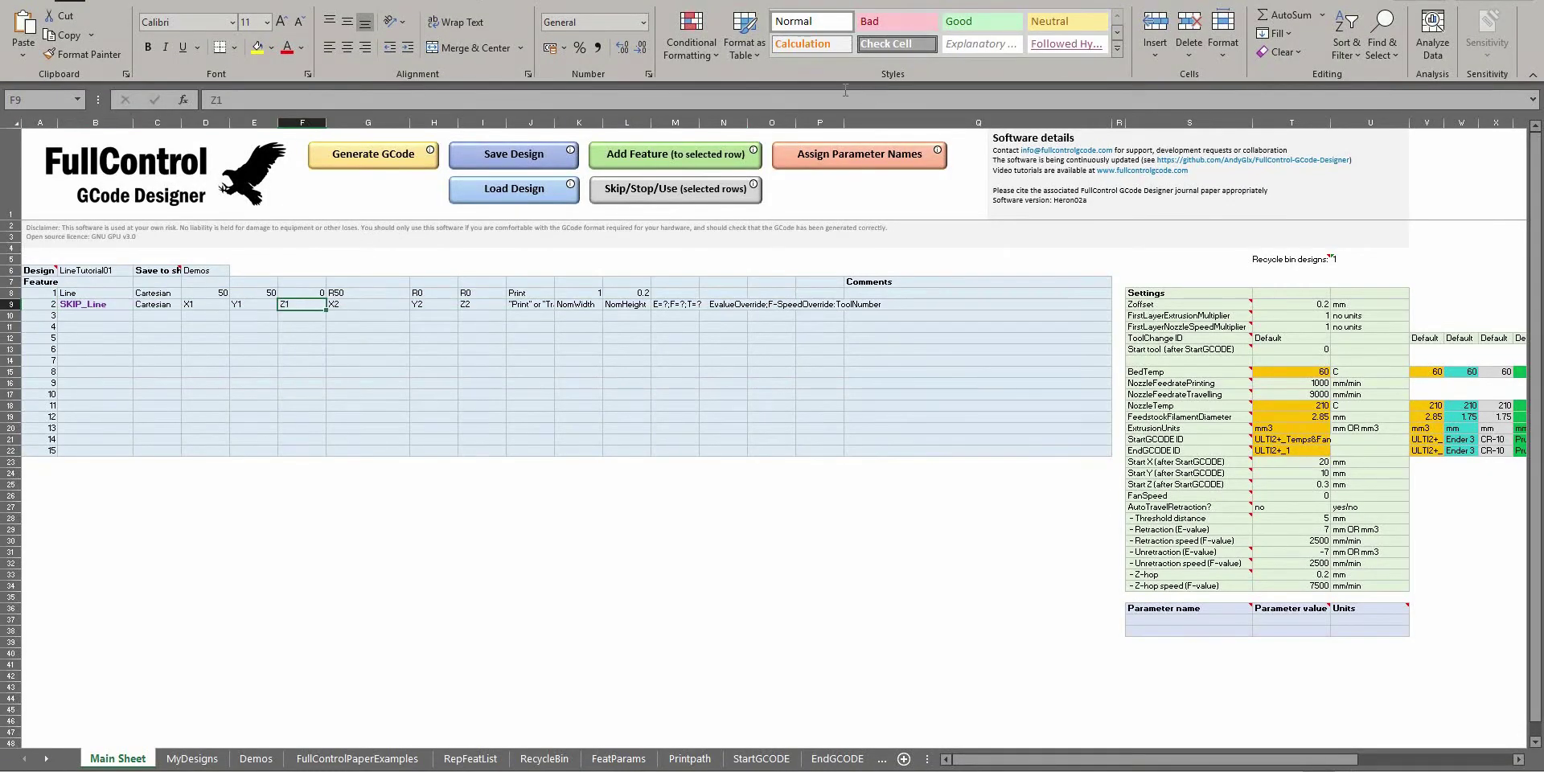
{"action": "left_click", "coordinate": [663, 191]}
{"action": "left_click", "coordinate": [669, 151]}
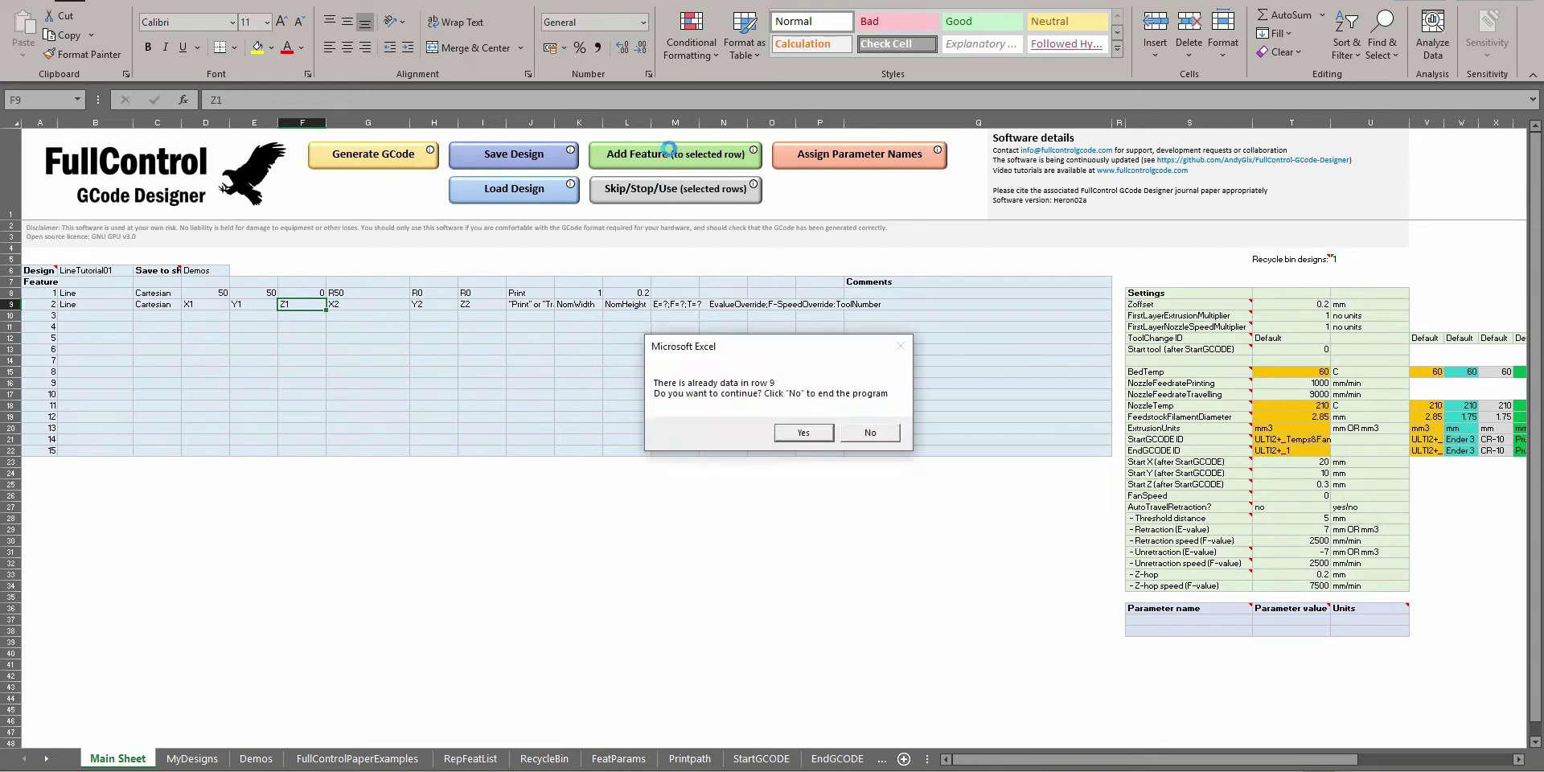
{"action": "left_click", "coordinate": [820, 436]}
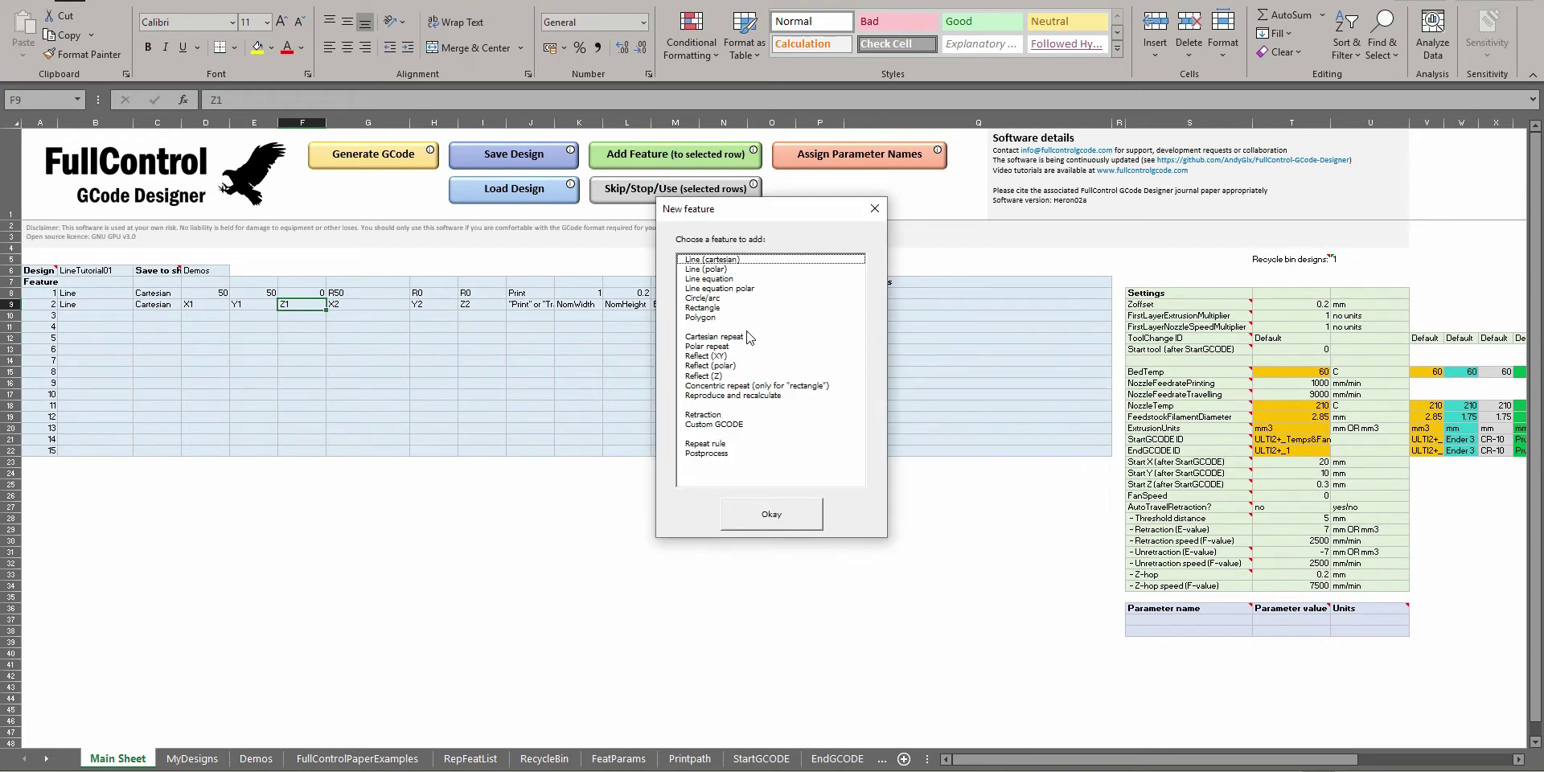
{"action": "left_click", "coordinate": [720, 270]}
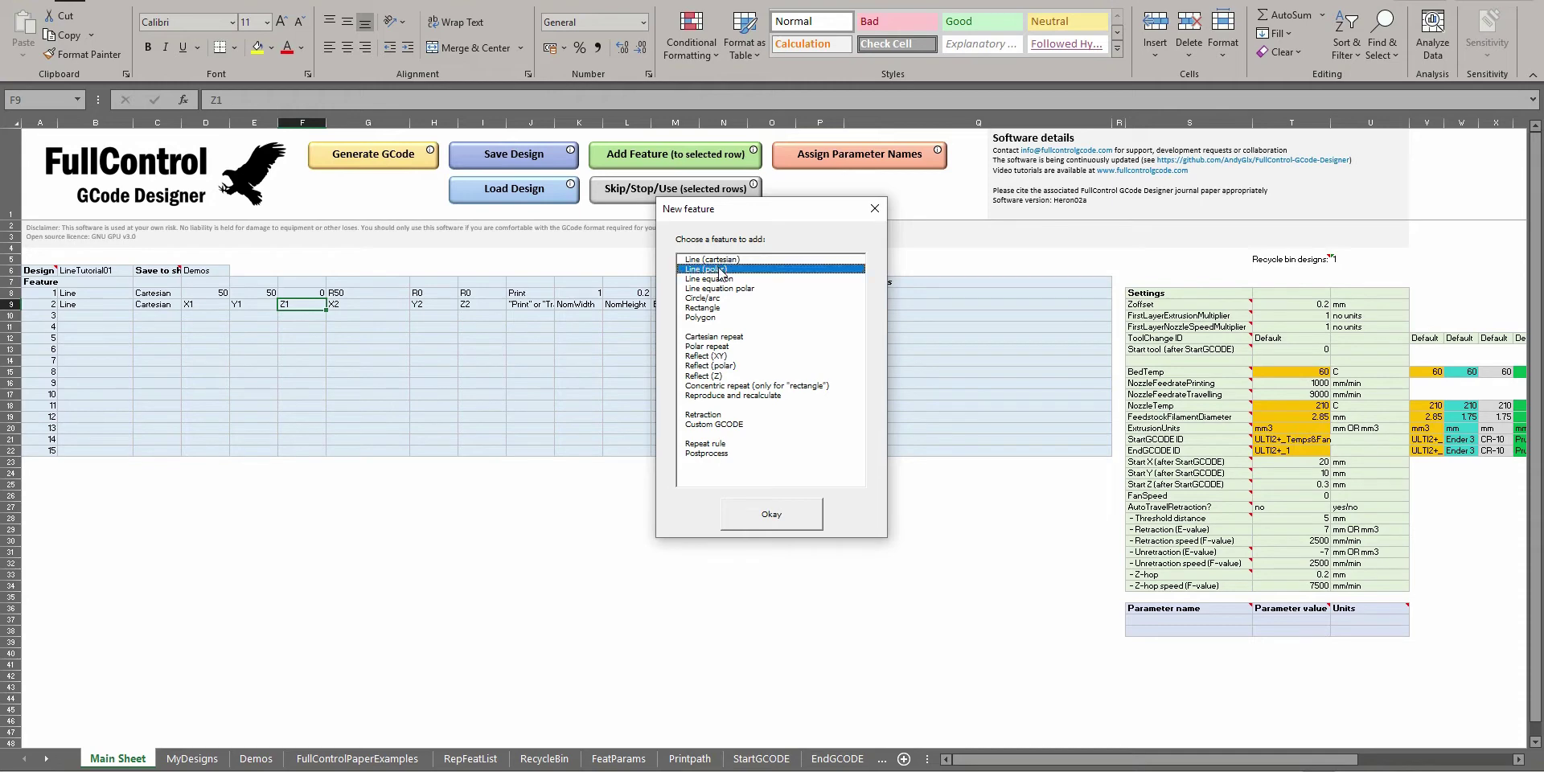
{"action": "double_click", "coordinate": [720, 269]}
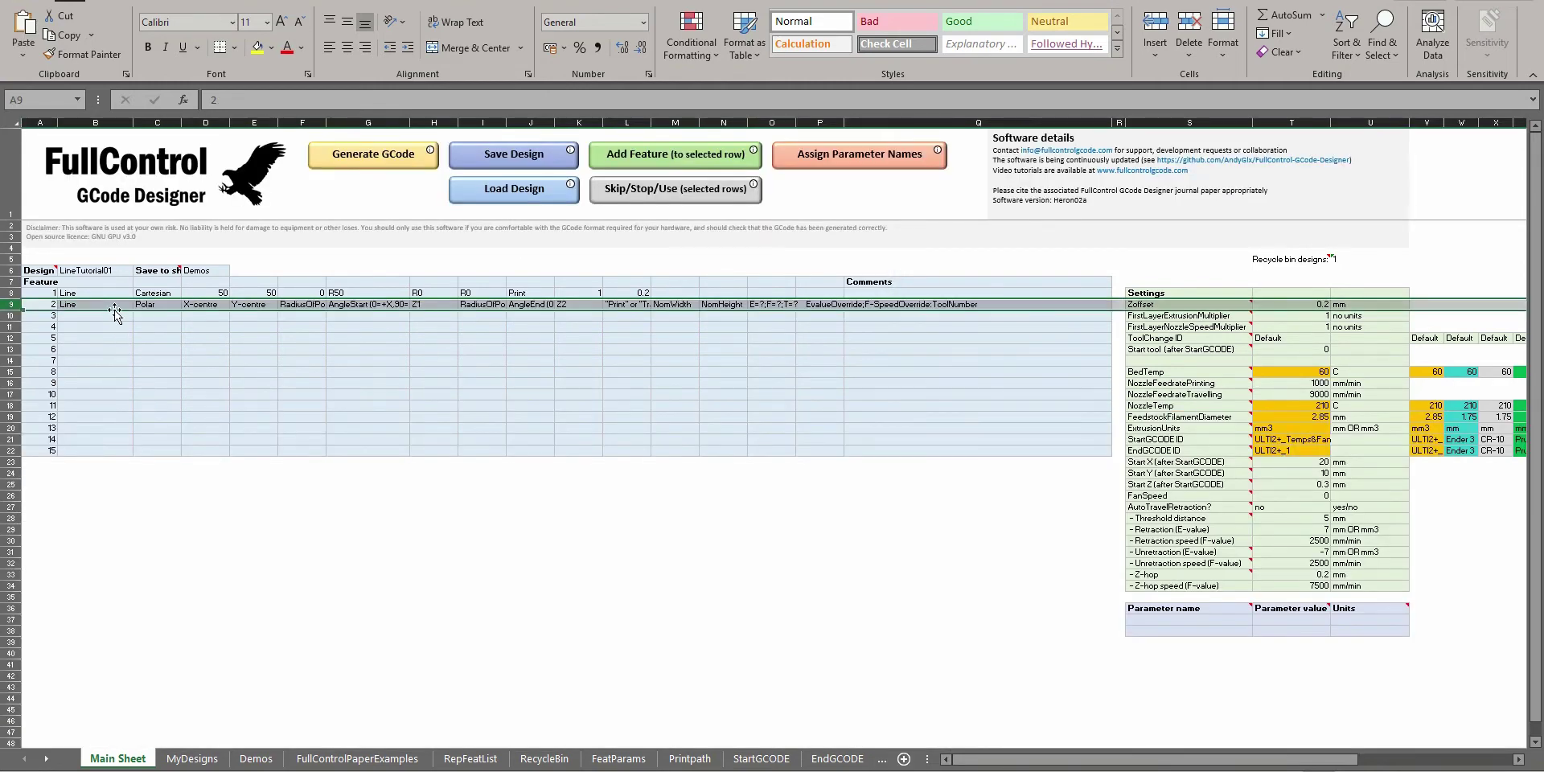
Review the polar line's parameters and set its X-centre to 100, Y-centre to 100 and first point's radius to 20
{"action": "left_click", "coordinate": [146, 304]}
{"action": "left_click", "coordinate": [199, 304]}
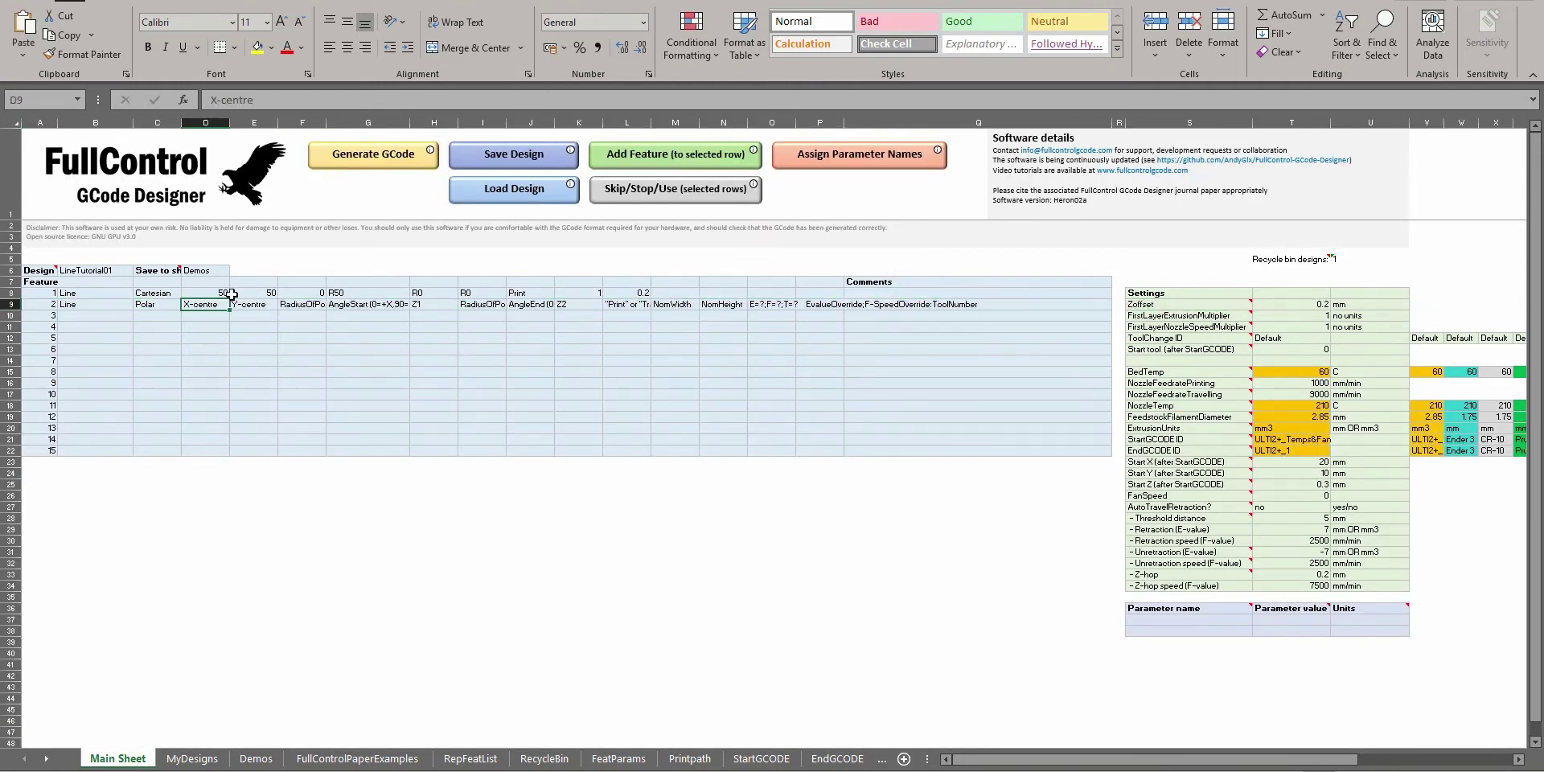
{"action": "left_click", "coordinate": [293, 306]}
{"action": "left_click", "coordinate": [362, 304]}
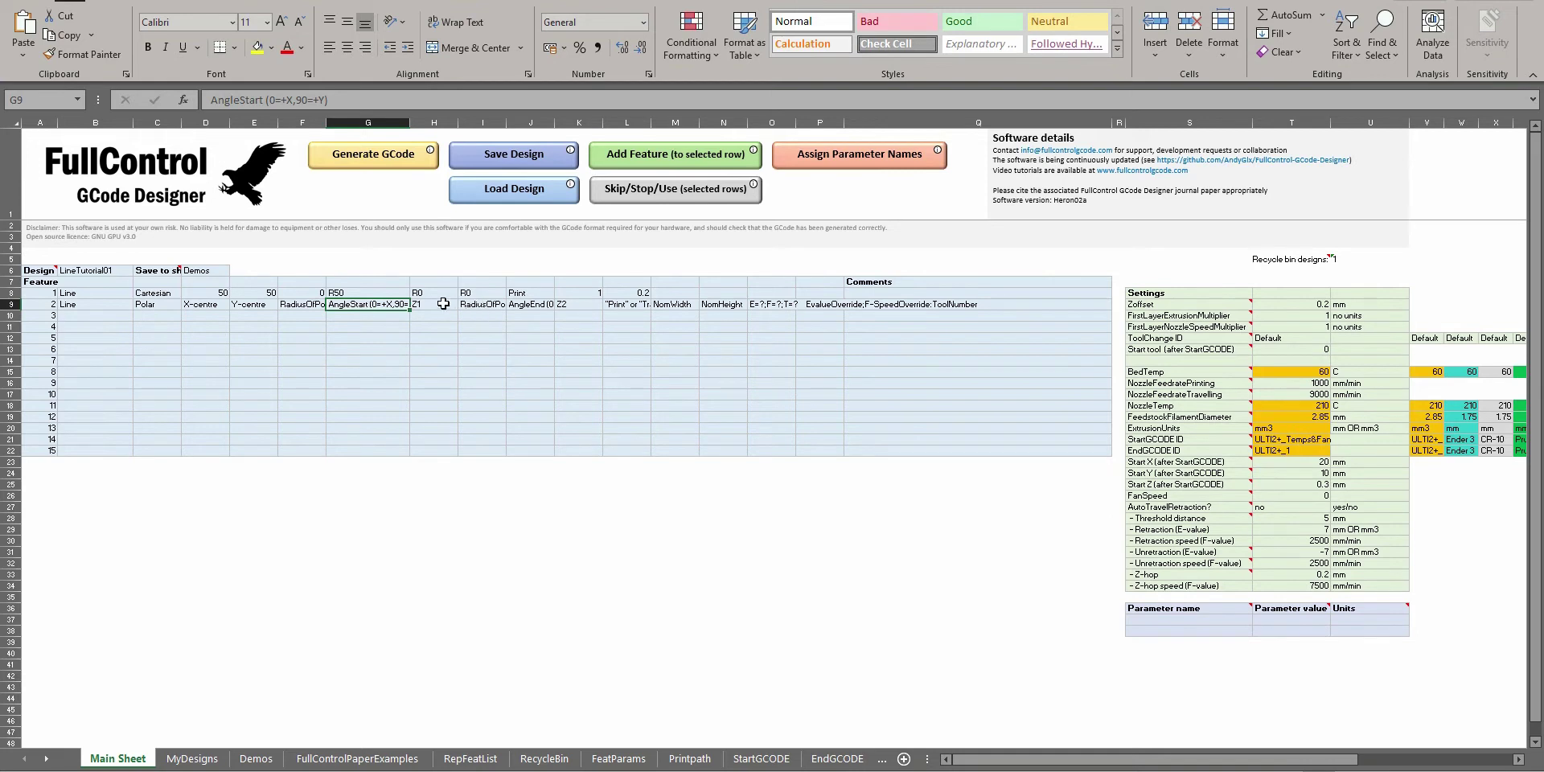
{"action": "left_click", "coordinate": [219, 307]}
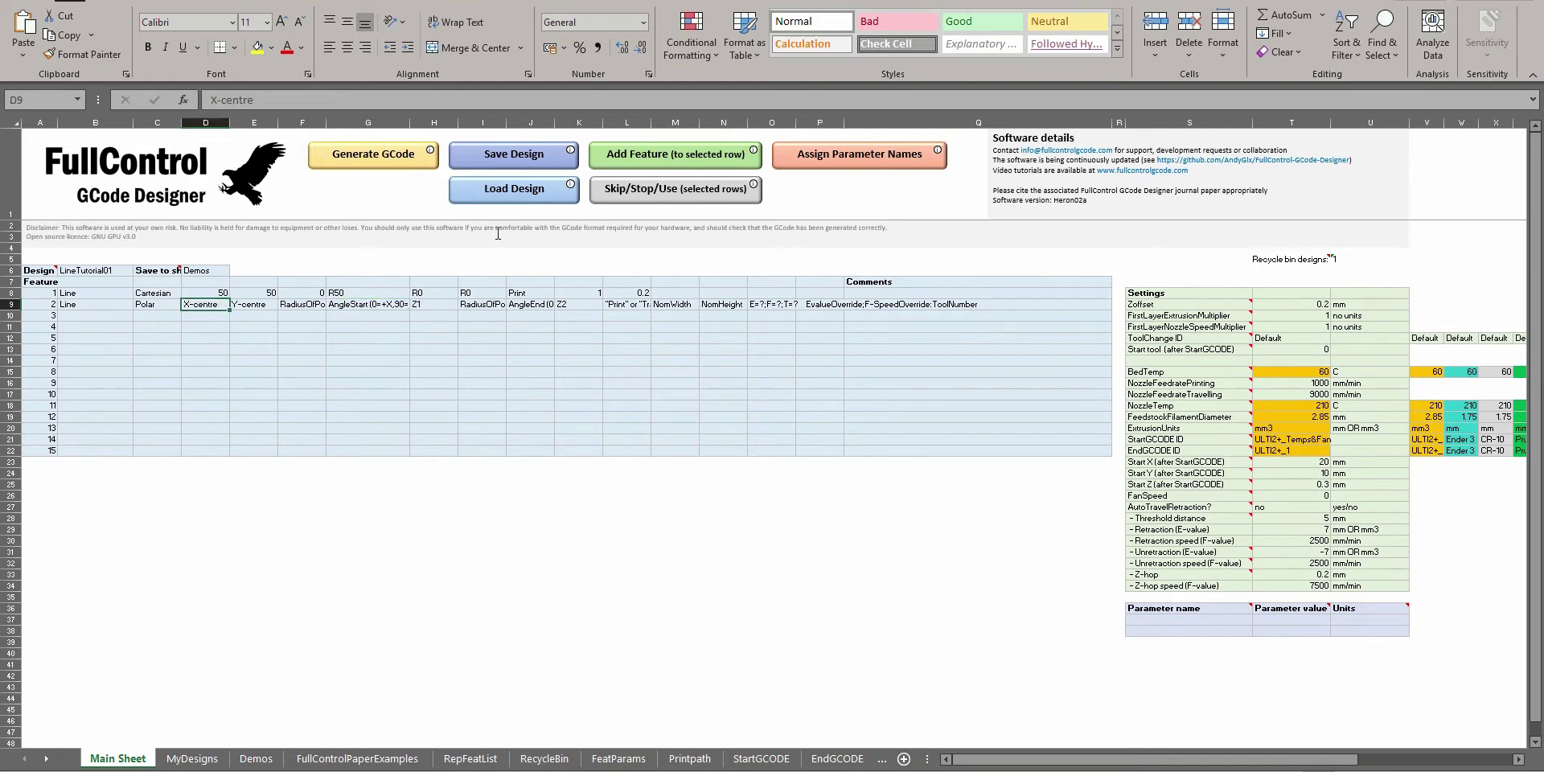
{"action": "type", "text": "10"}
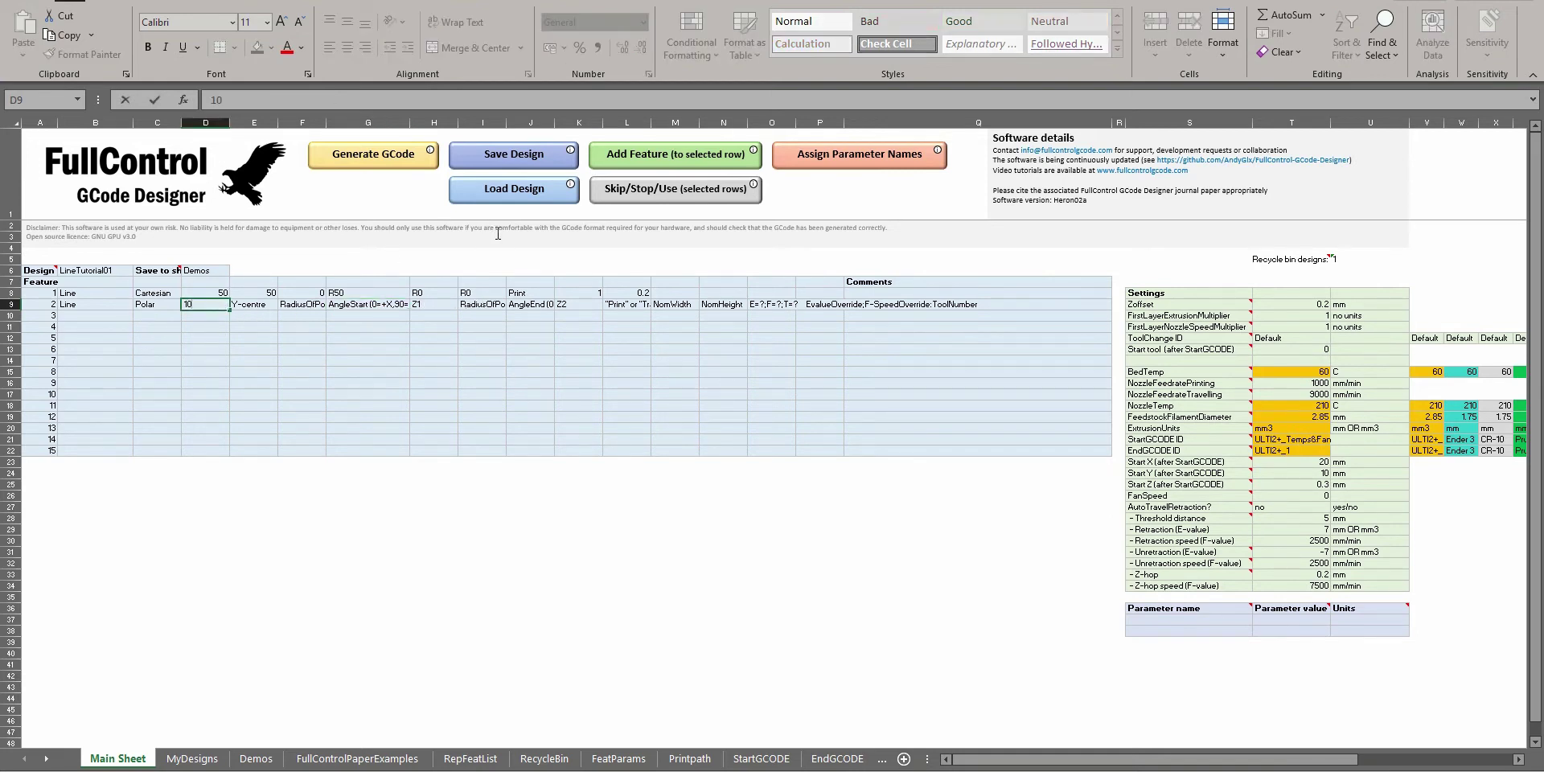
{"action": "type", "text": "0"}
{"action": "key", "text": "Tab"}
{"action": "type", "text": "100"}
{"action": "key", "text": "Tab"}
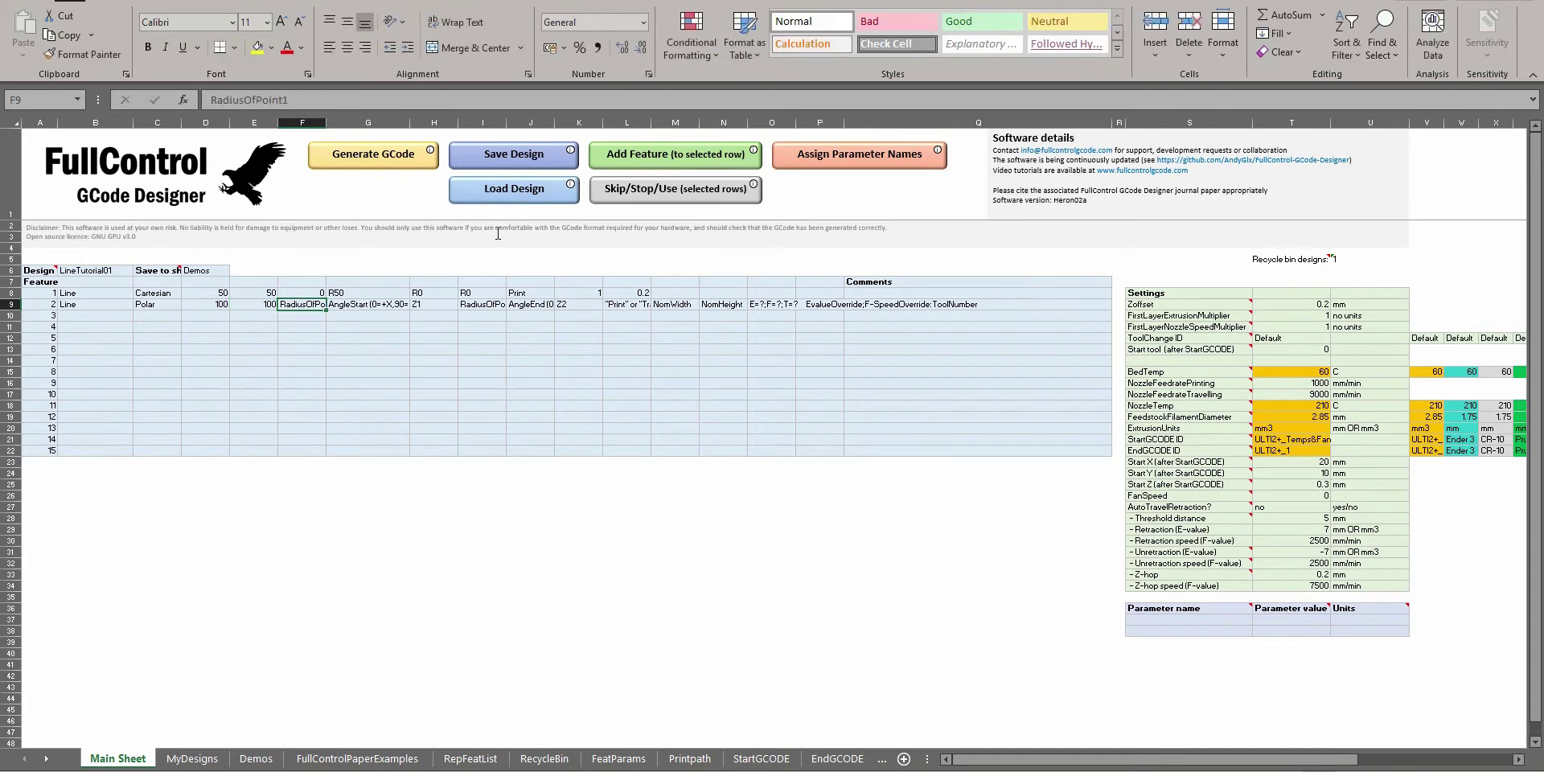
{"action": "type", "text": "20"}
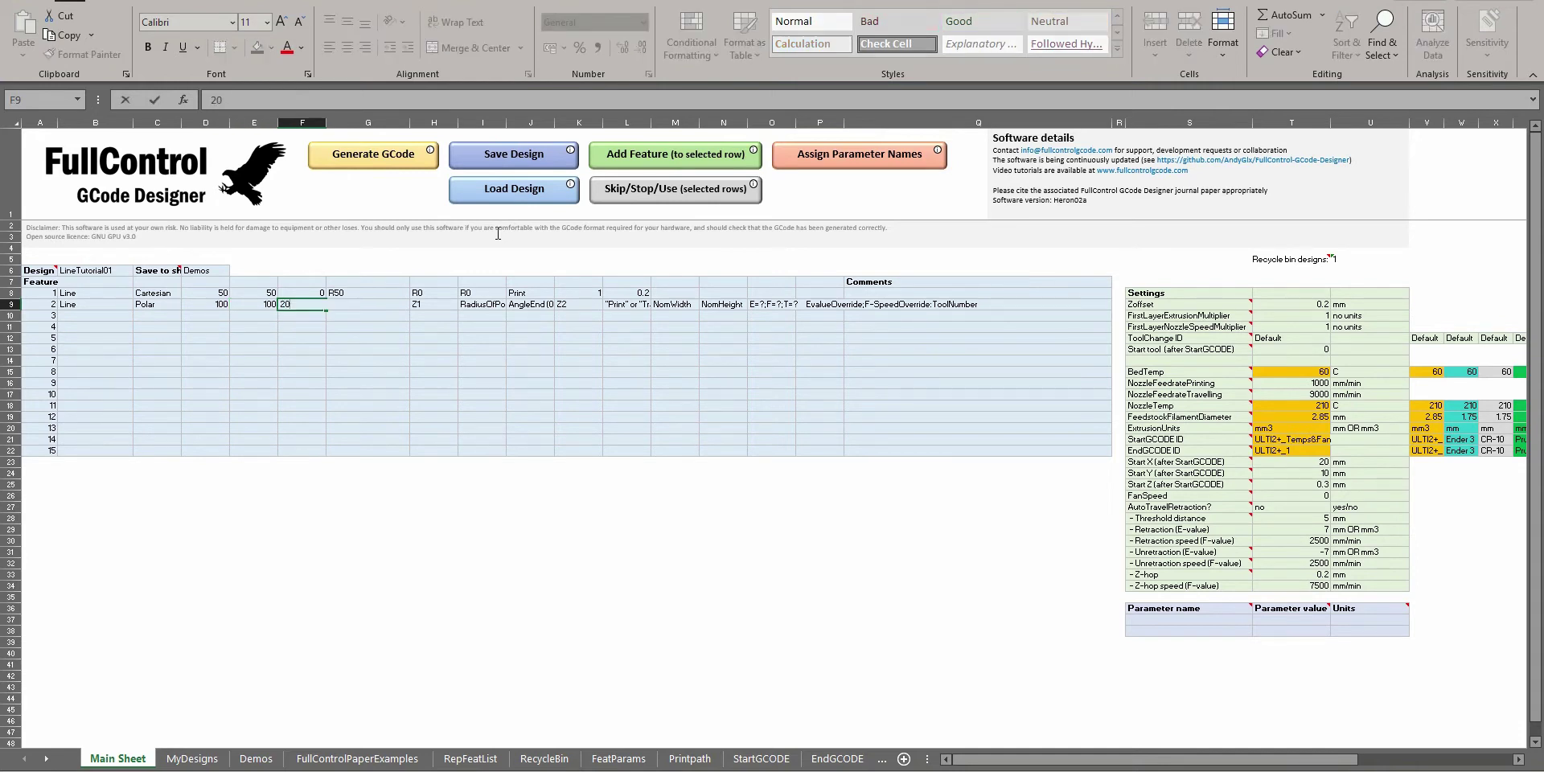
{"action": "key", "text": "Tab"}
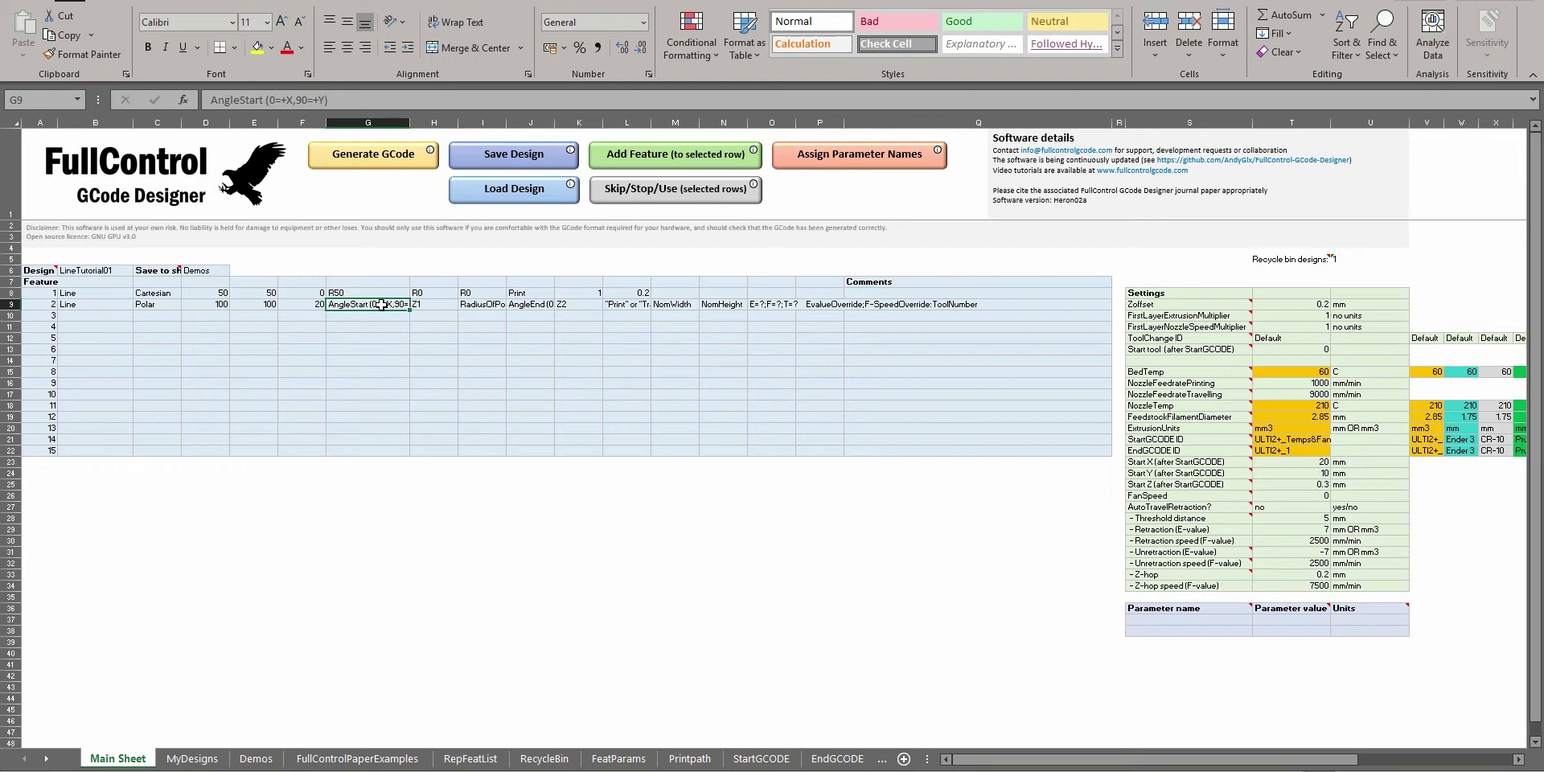
Set the polar line's start angle to 0 and its Z1 to 0
{"action": "type", "text": "0"}
{"action": "key", "text": "Tab"}
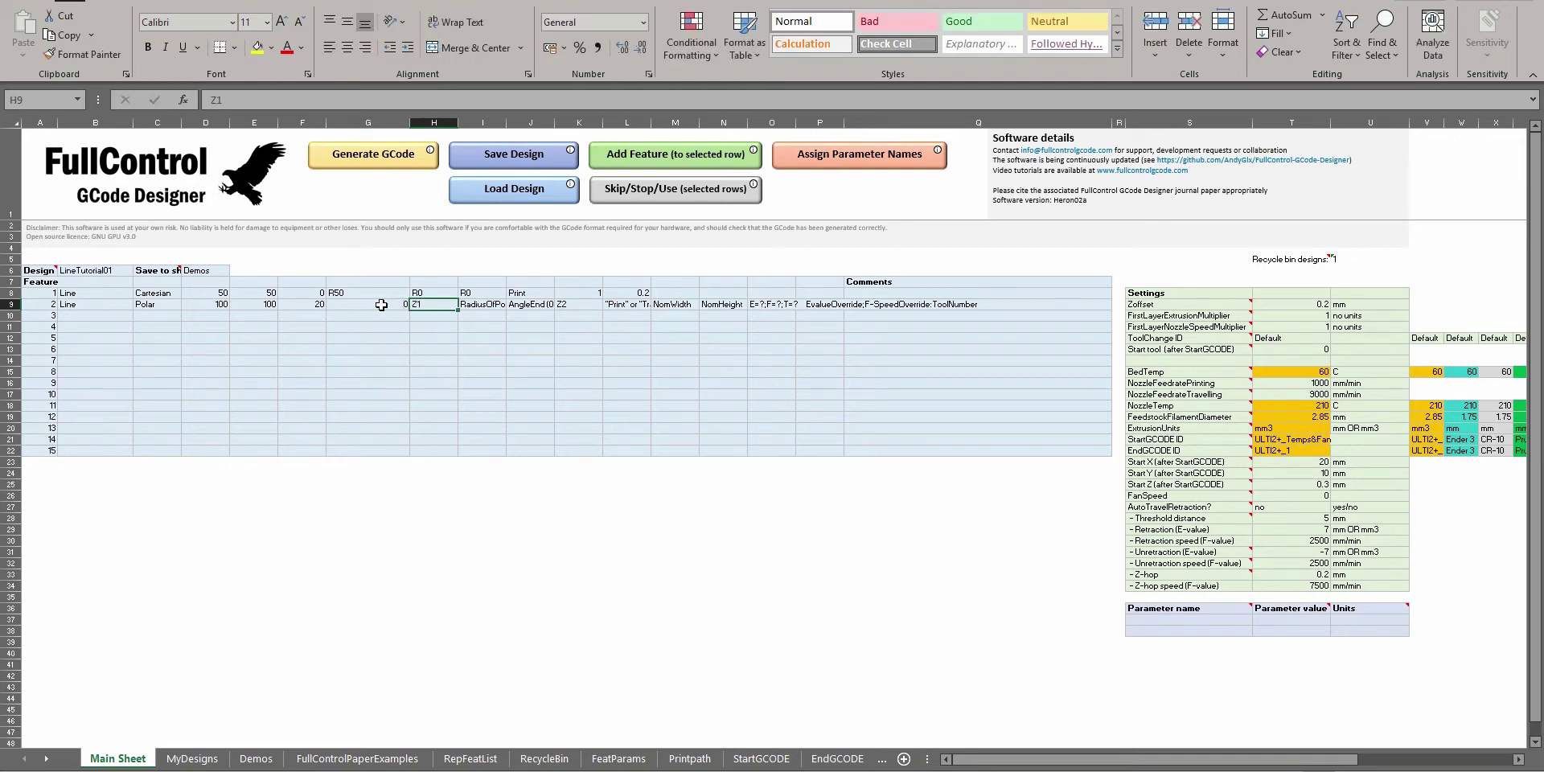
{"action": "left_click", "coordinate": [320, 306]}
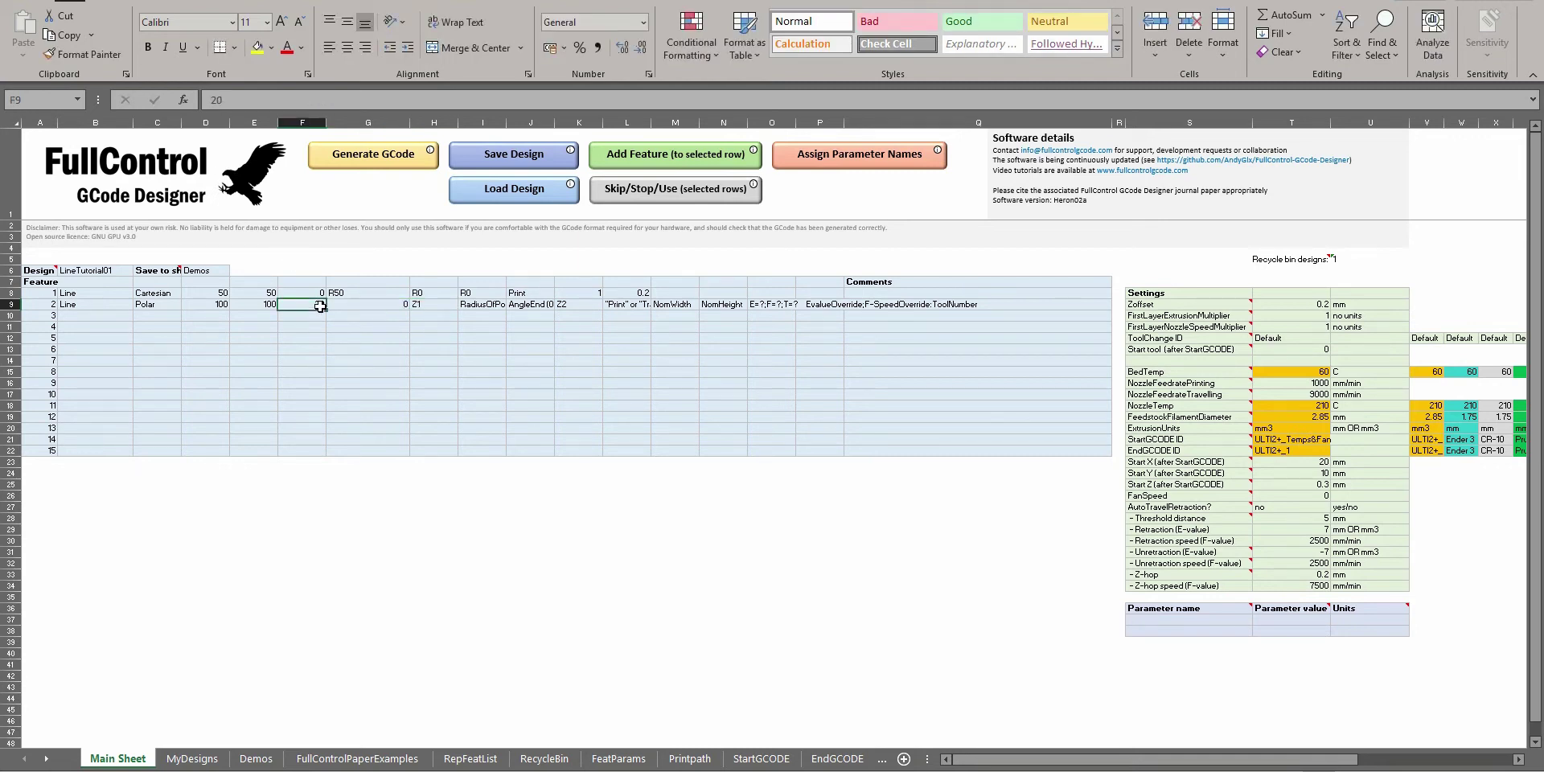
{"action": "left_click", "coordinate": [250, 306]}
{"action": "left_click", "coordinate": [364, 304]}
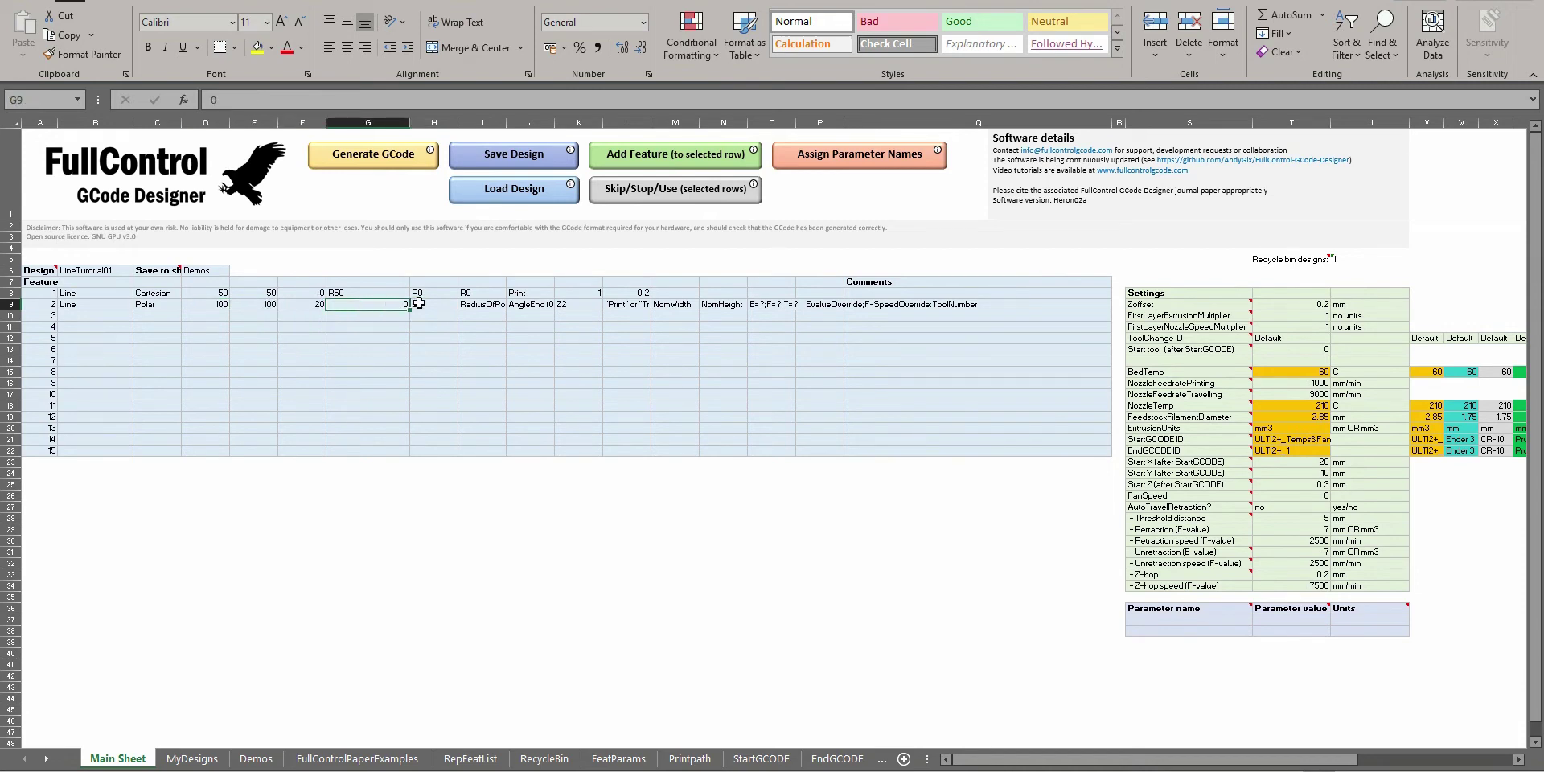
{"action": "left_click", "coordinate": [418, 303]}
{"action": "type", "text": "0"}
{"action": "key", "text": "Tab"}
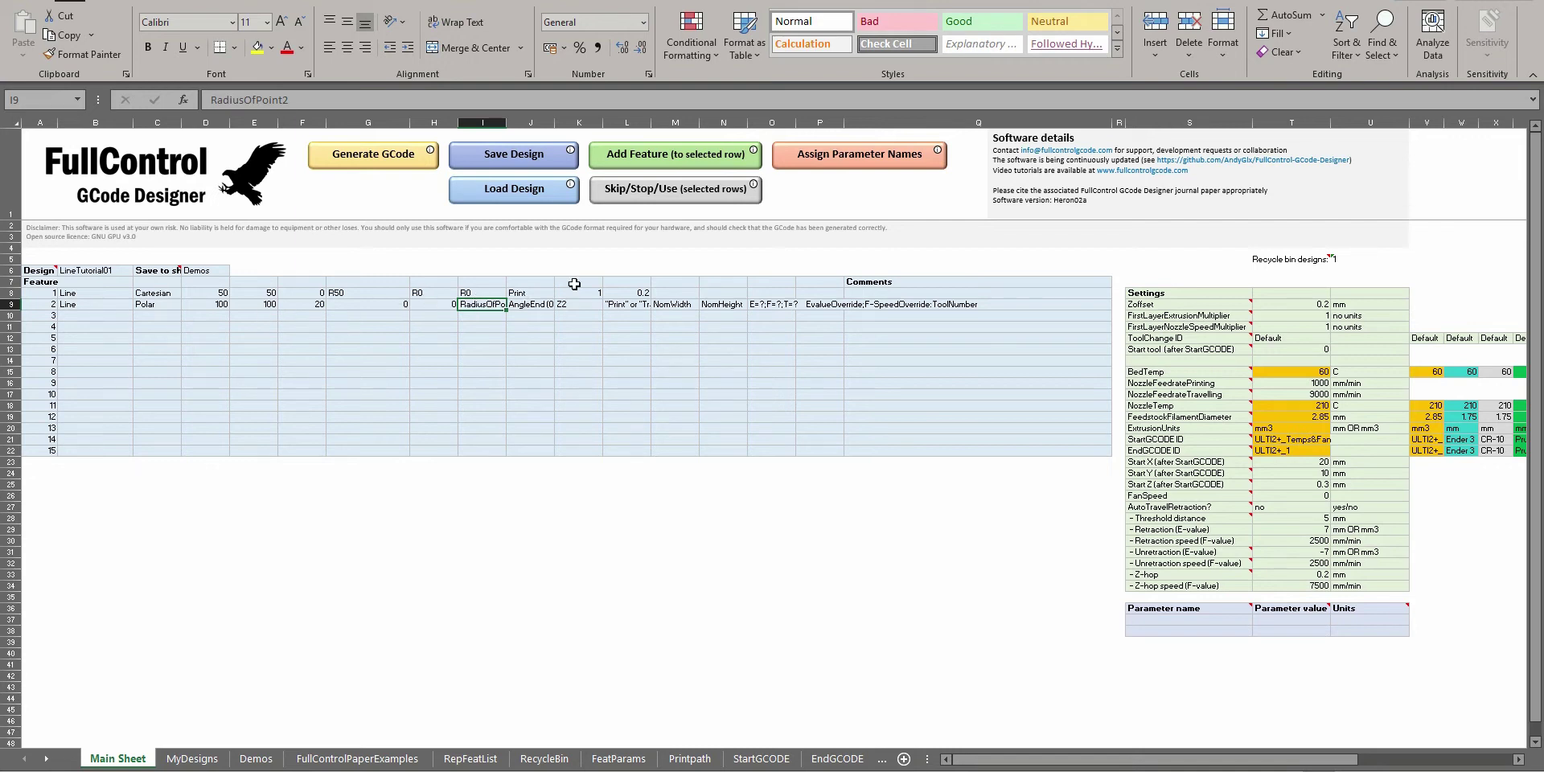
Set the polar line's second-point radius to 20, end angle to 90 and Z2 to 0
{"action": "type", "text": "20"}
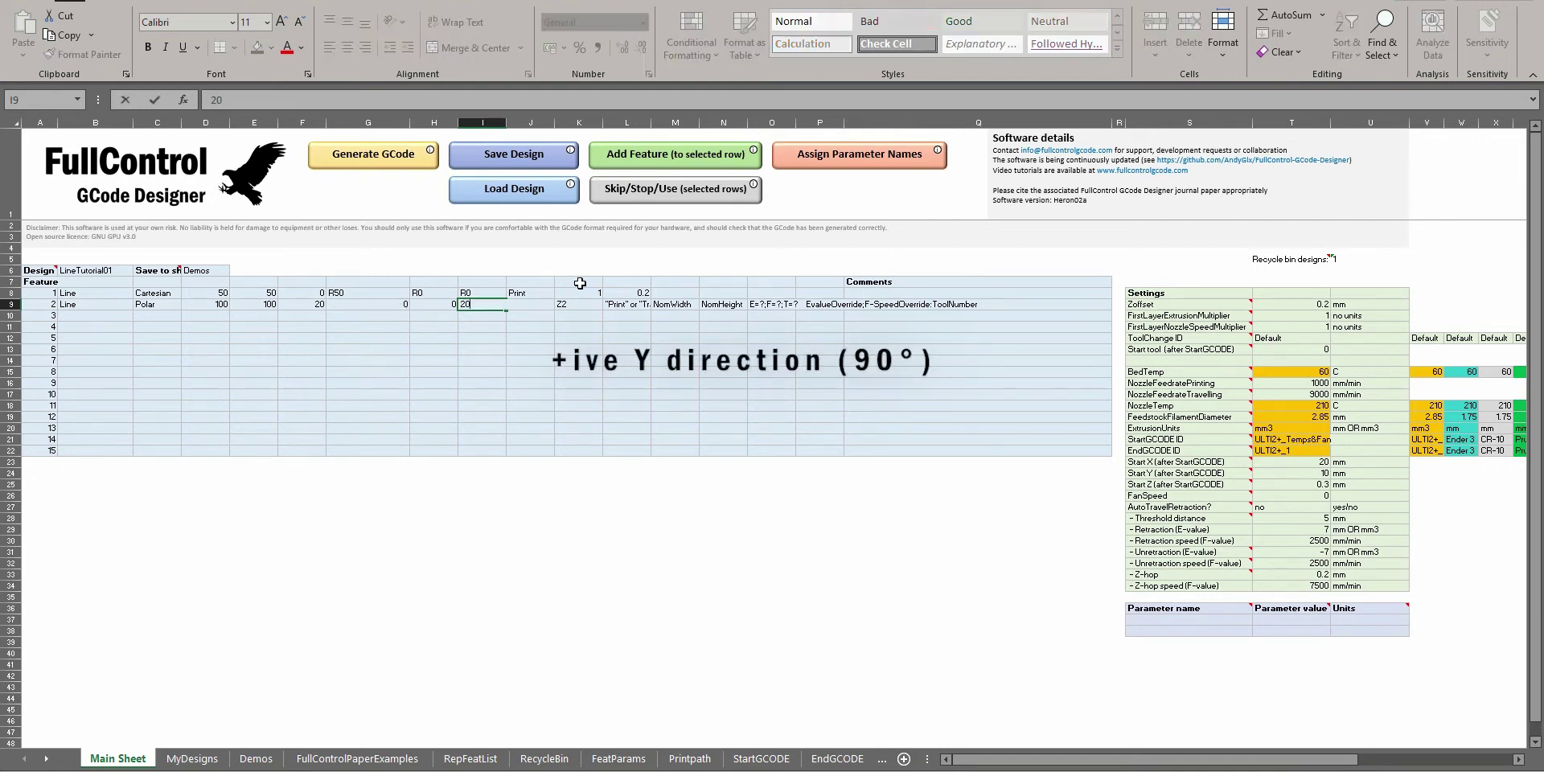
{"action": "key", "text": "Tab"}
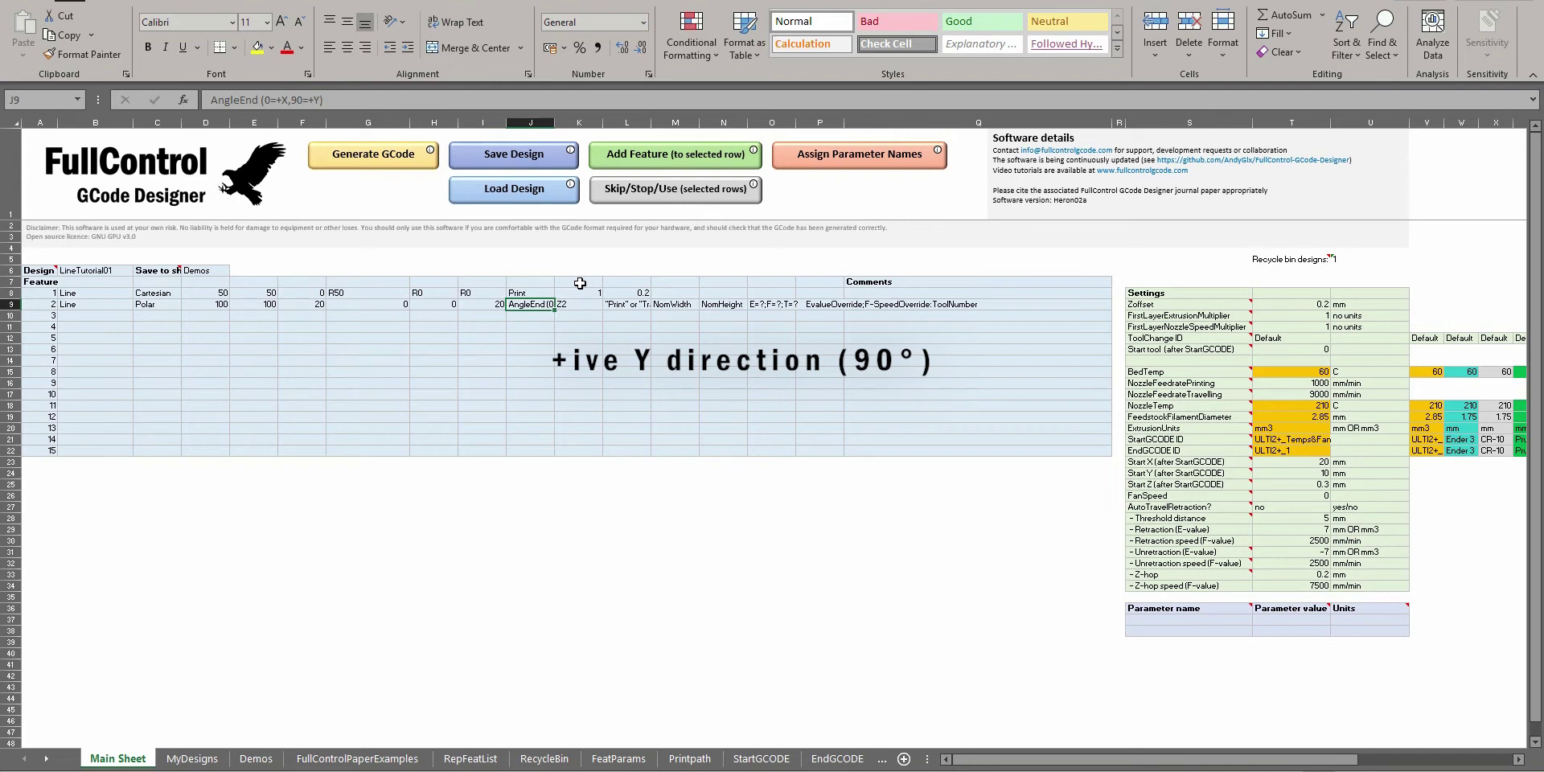
{"action": "type", "text": "90"}
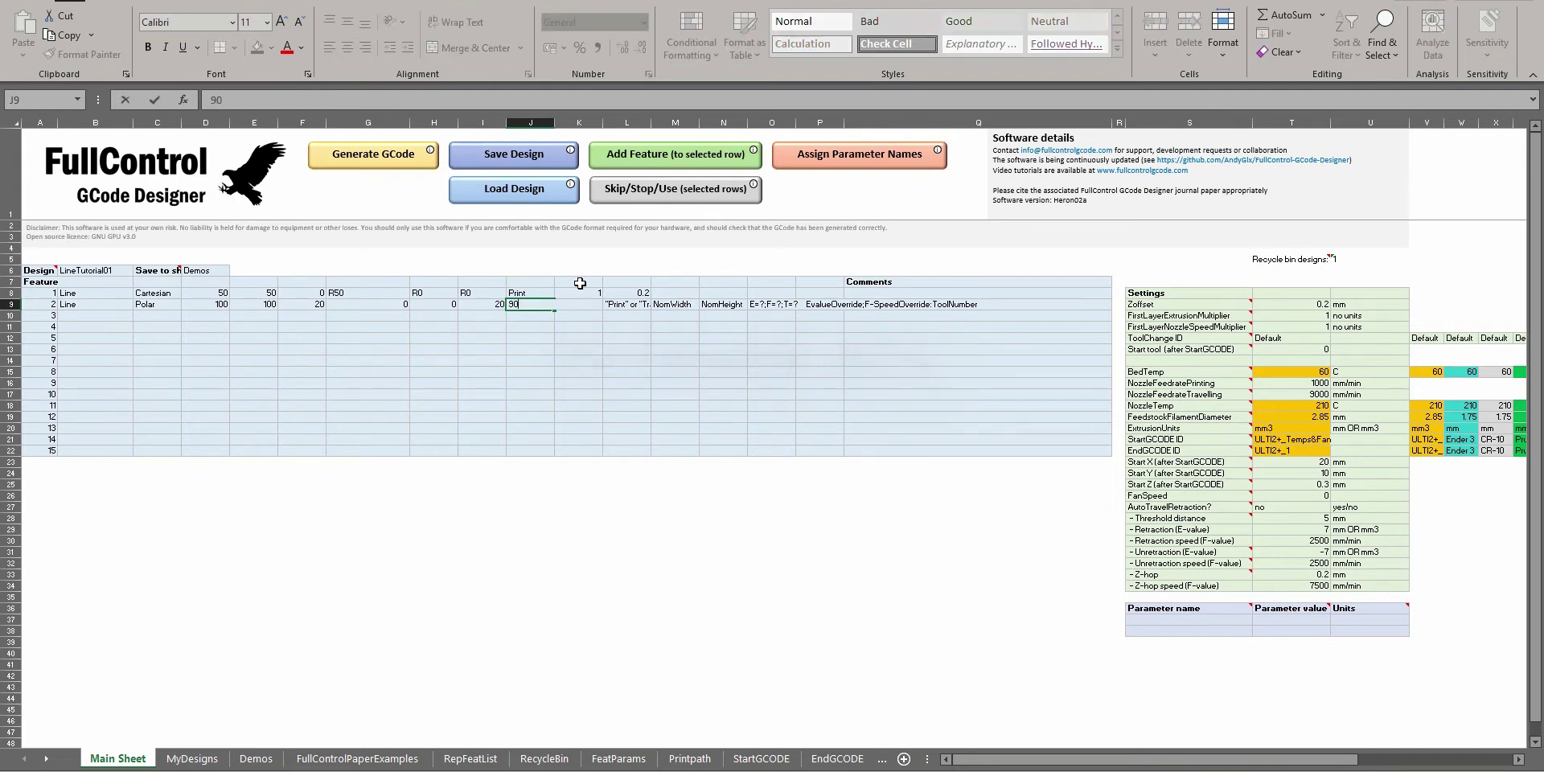
{"action": "key", "text": "Tab"}
{"action": "type", "text": "0"}
{"action": "key", "text": "Tab"}
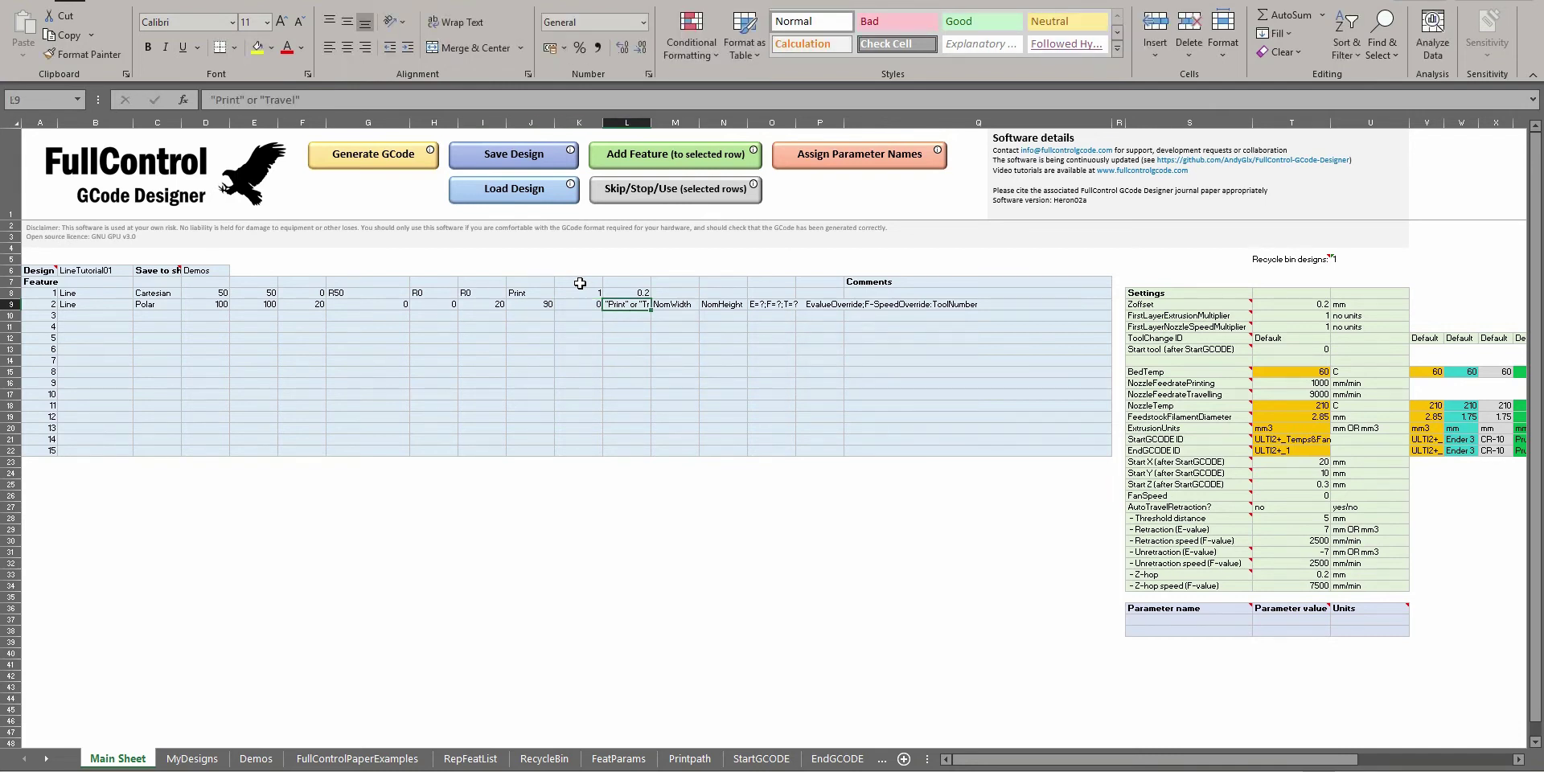
Copy the Print, width 1 and height 0.2 entries from the first line to the polar line and clear its override placeholder
{"action": "left_click_drag", "start_coordinate": [534, 293], "coordinate": [624, 293]}
{"action": "key", "text": "ctrl+c"}
{"action": "left_click", "coordinate": [631, 304]}
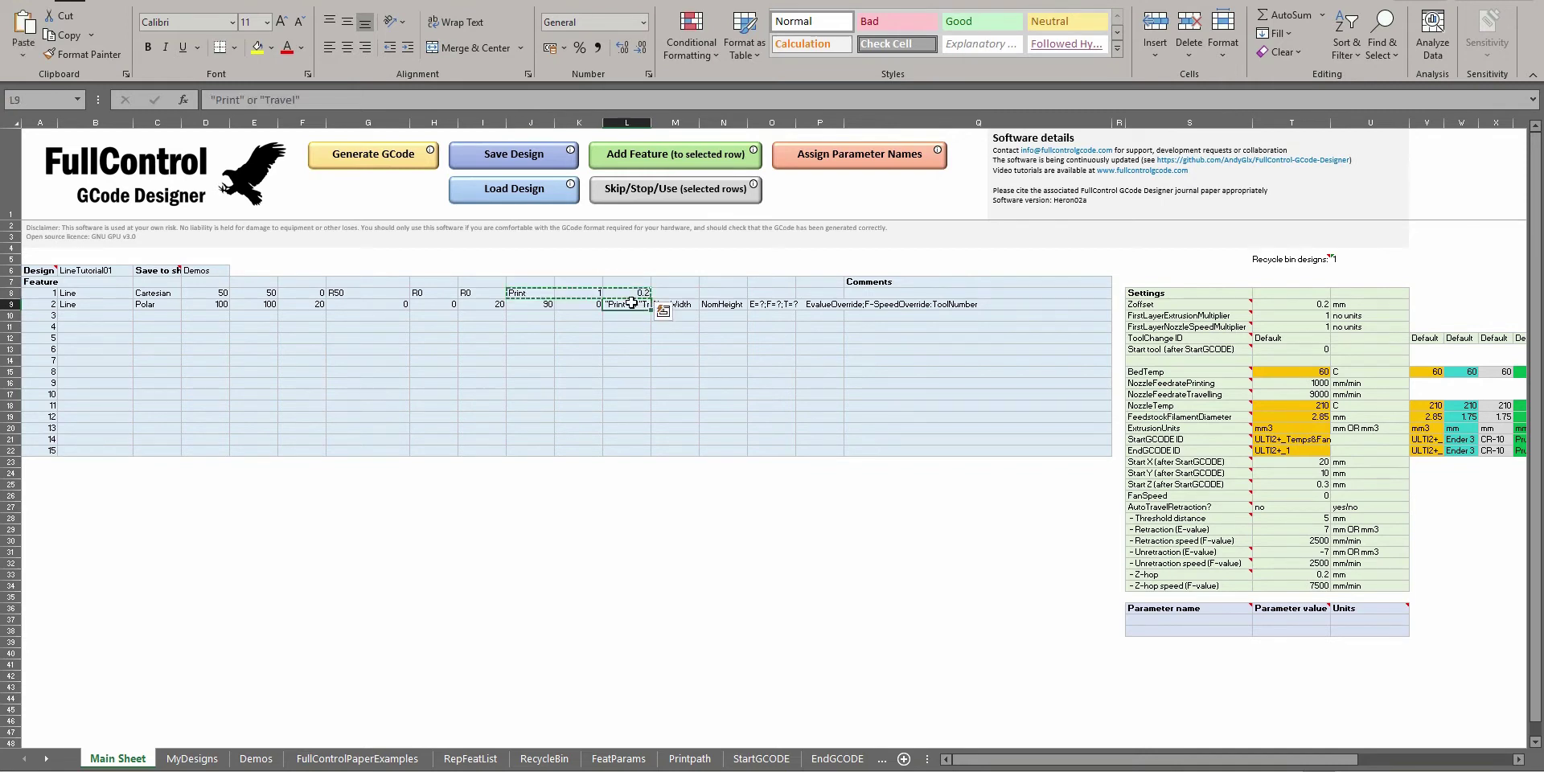
{"action": "key", "text": "ctrl+v"}
{"action": "left_click", "coordinate": [778, 304]}
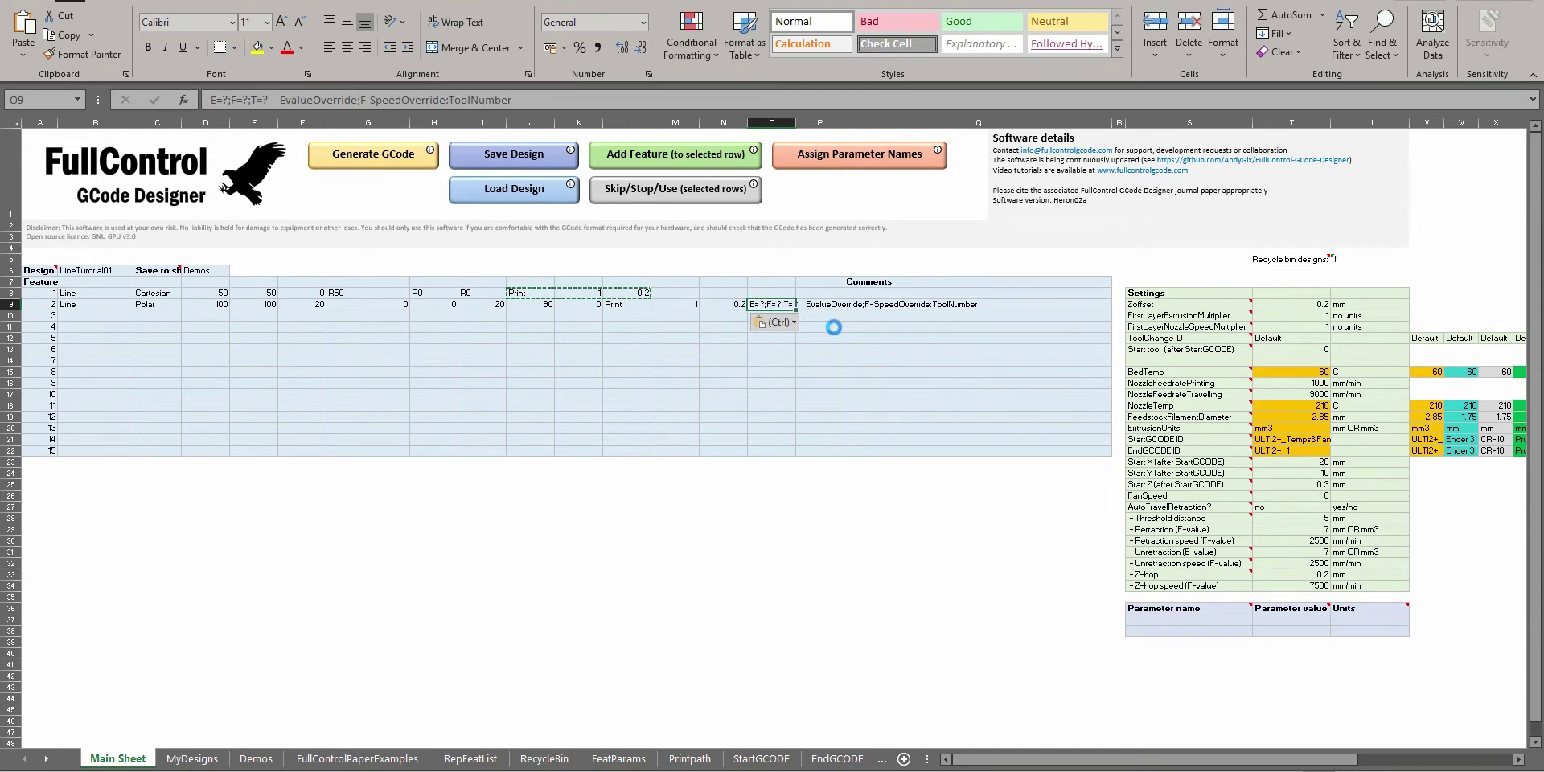
{"action": "key", "text": "Delete"}
Generate the GCode for both lines and inspect the polar line in Repetier-Host's 3D view
{"action": "left_click", "coordinate": [367, 165]}
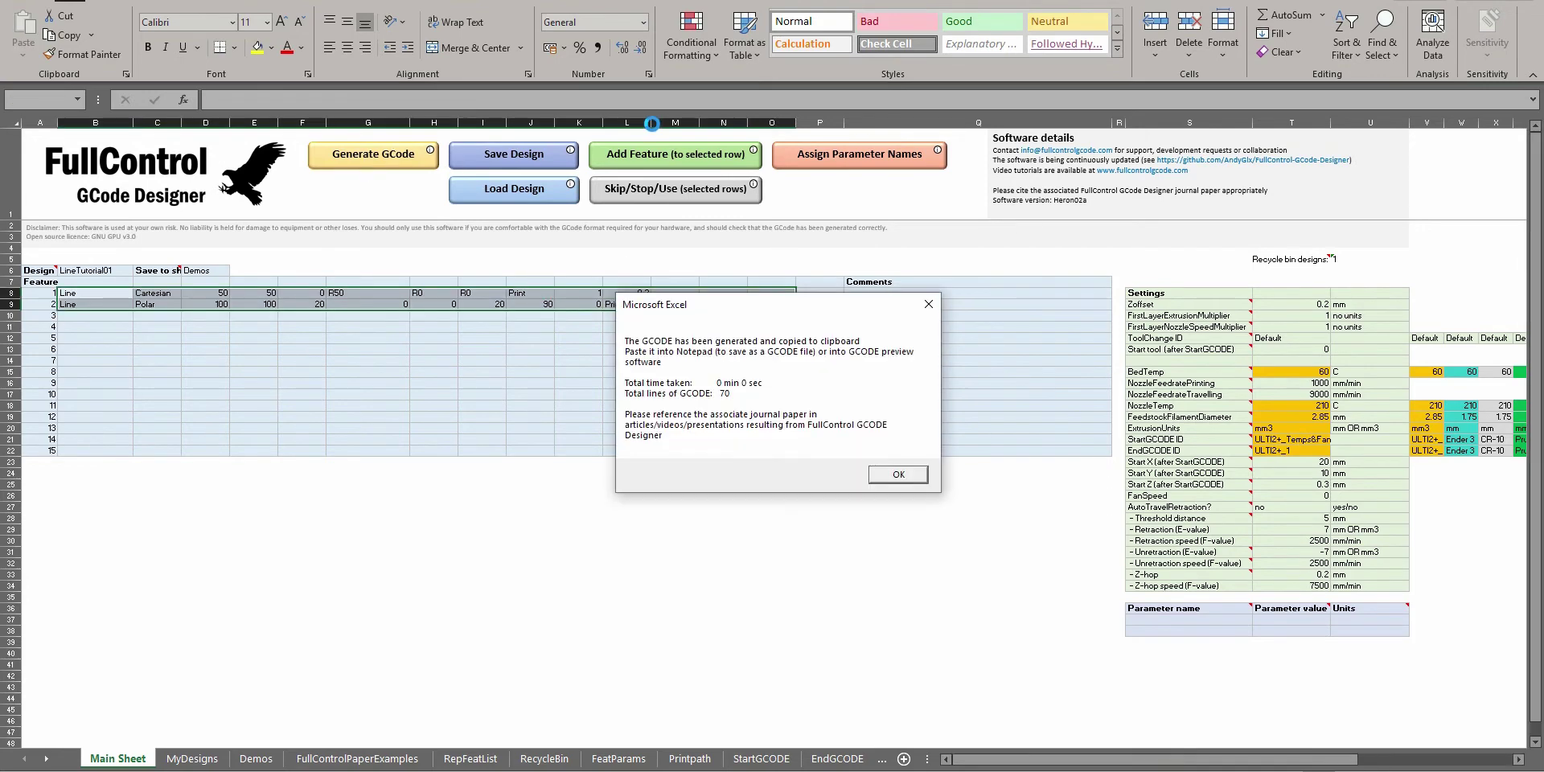
{"action": "key", "text": "Return"}
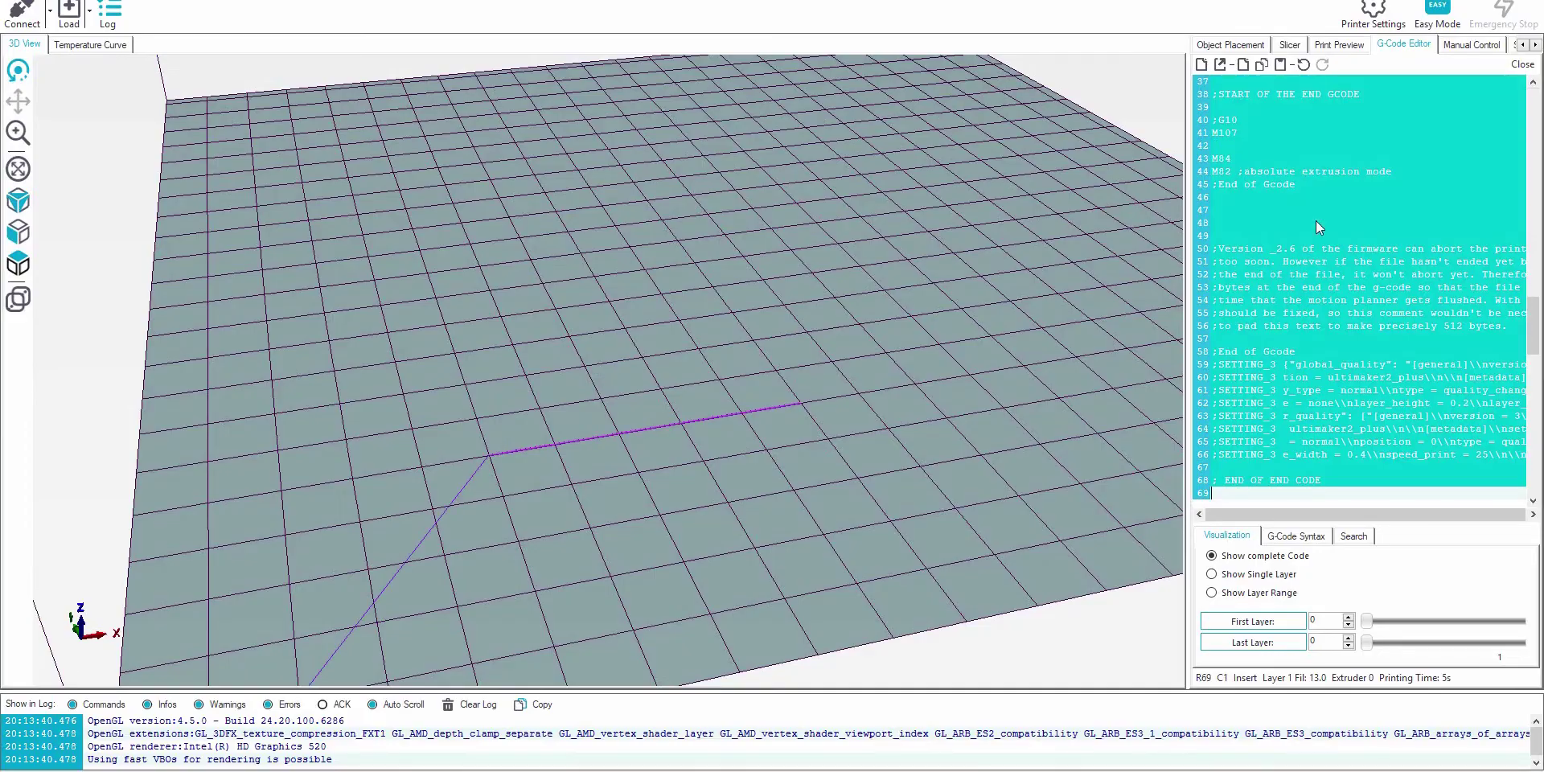
{"action": "left_click", "coordinate": [1315, 221]}
{"action": "left_click_drag", "start_coordinate": [836, 281], "coordinate": [825, 370]}
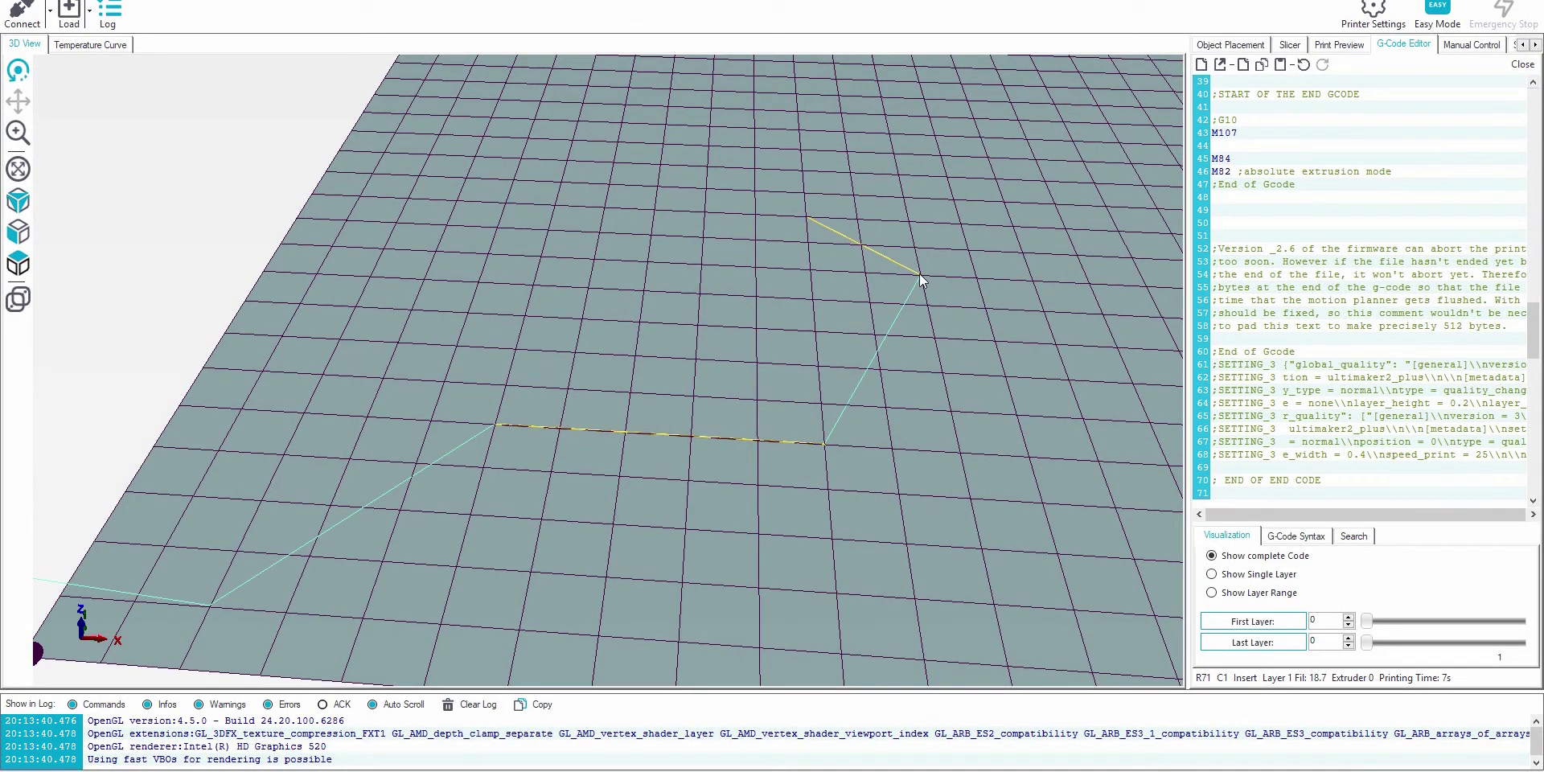
{"action": "mouse_move", "coordinate": [811, 274]}
{"action": "left_mouse_down"}
{"action": "mouse_move", "coordinate": [607, 369]}
{"action": "mouse_move", "coordinate": [801, 267]}
{"action": "left_mouse_up"}
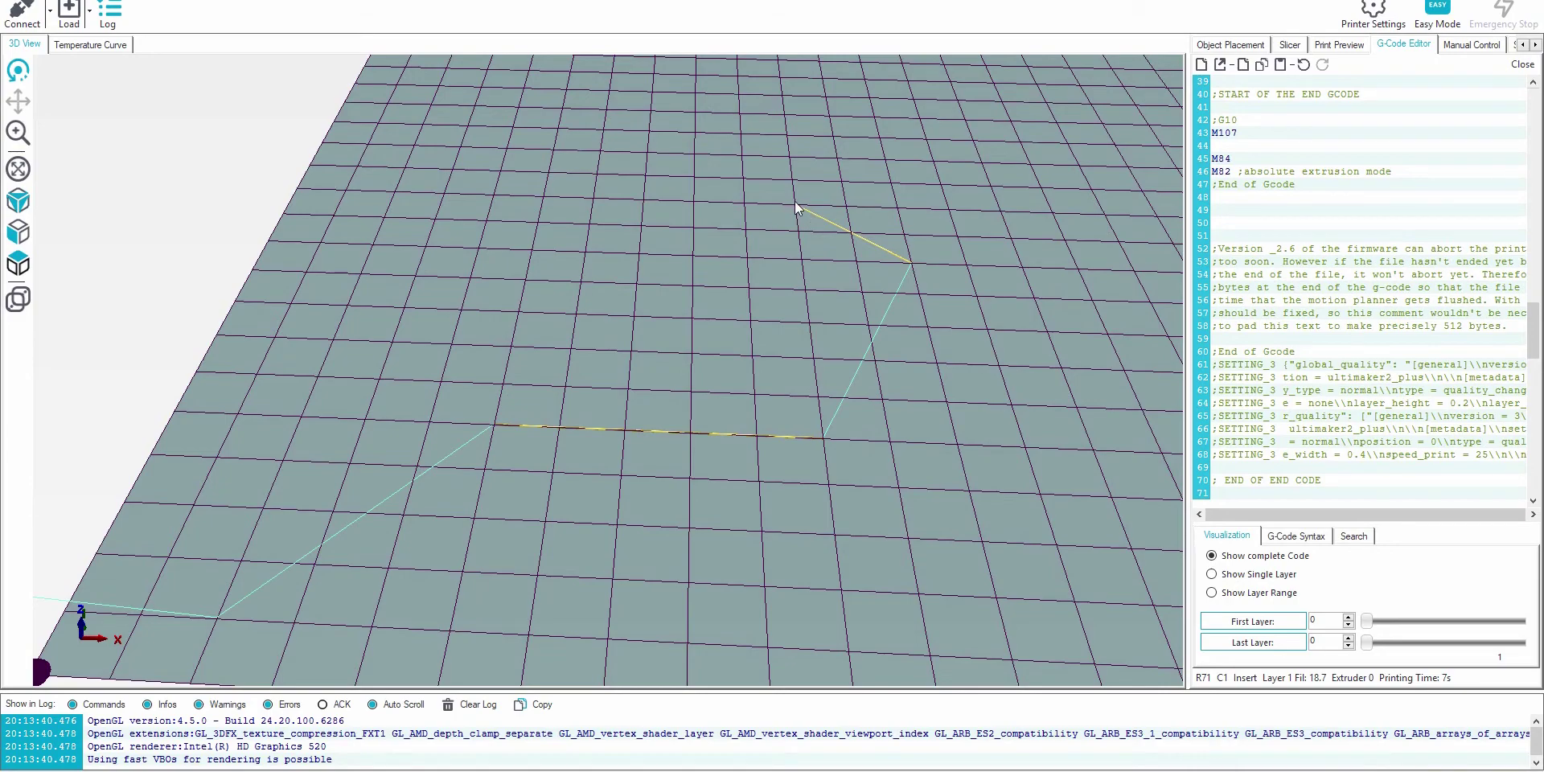
Switch back to the FullControl workbook and set the polar line's end angle to 45
{"action": "key", "text": "alt+Tab"}
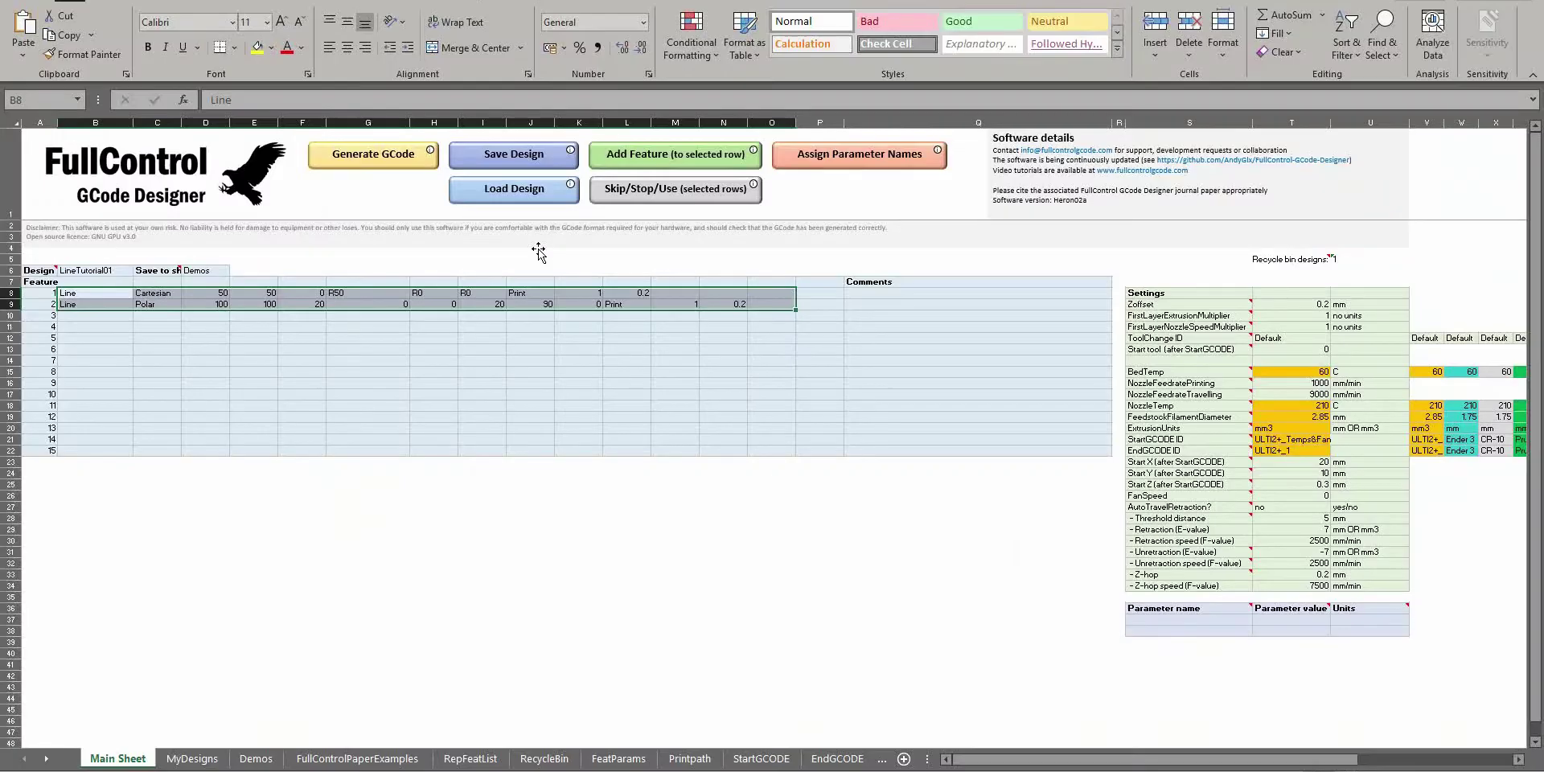
{"action": "left_click", "coordinate": [466, 304]}
{"action": "left_click", "coordinate": [535, 305]}
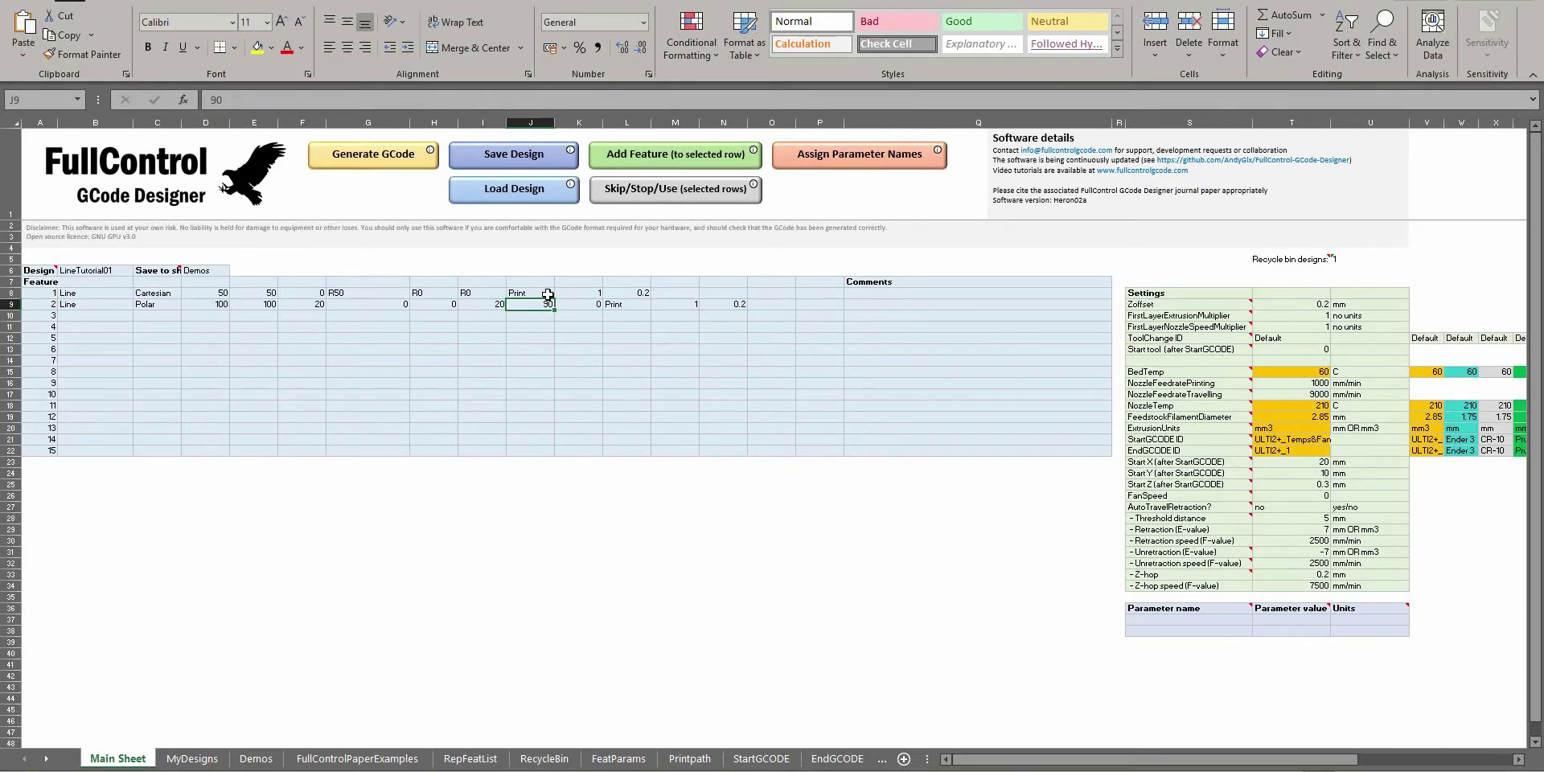
{"action": "type", "text": "45"}
{"action": "key", "text": "Return"}
Regenerate the GCode and inspect the polar line's new end angle in Repetier-Host's 3D view
{"action": "left_click", "coordinate": [382, 160]}
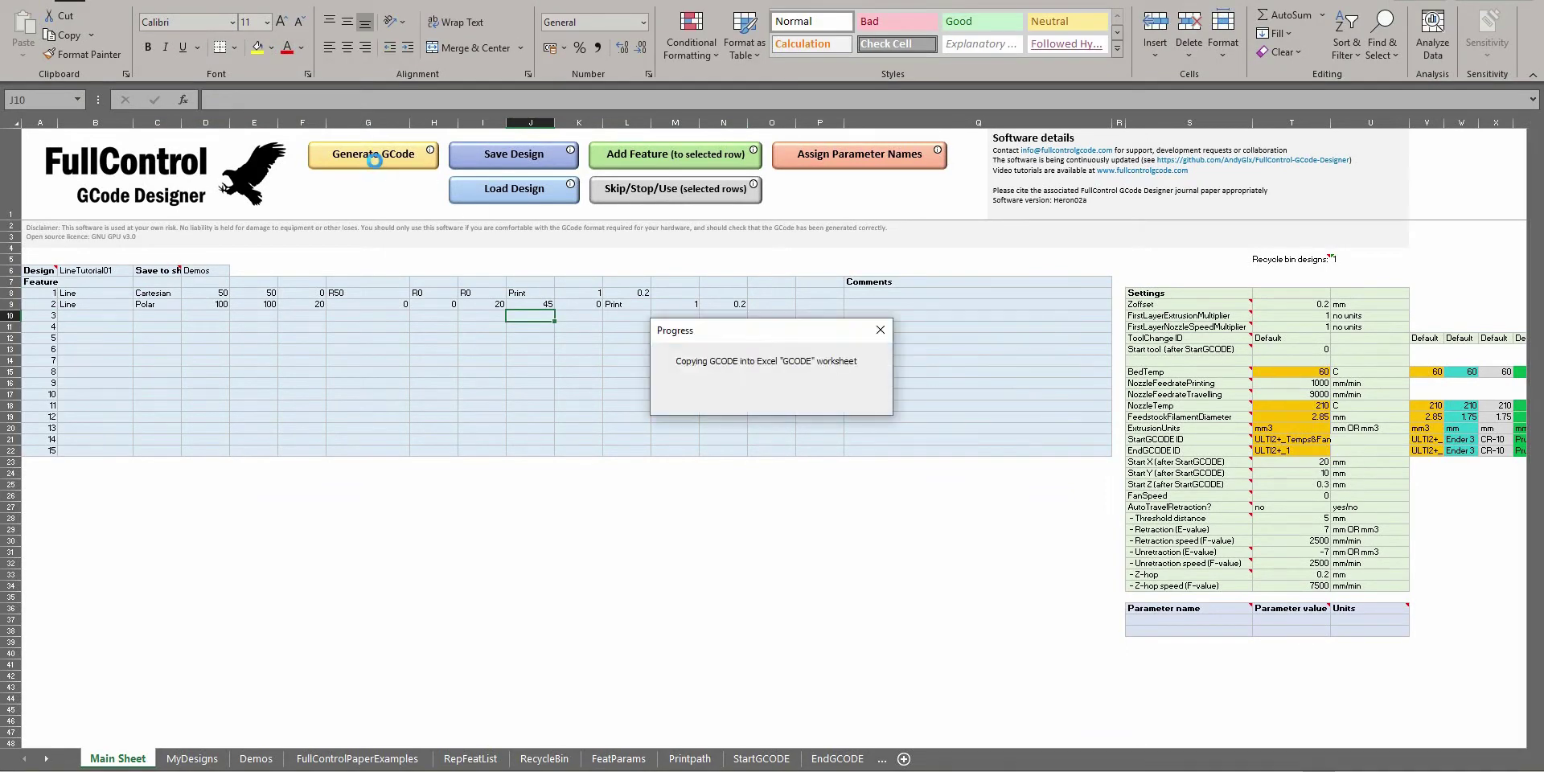
{"action": "key", "text": "Return"}
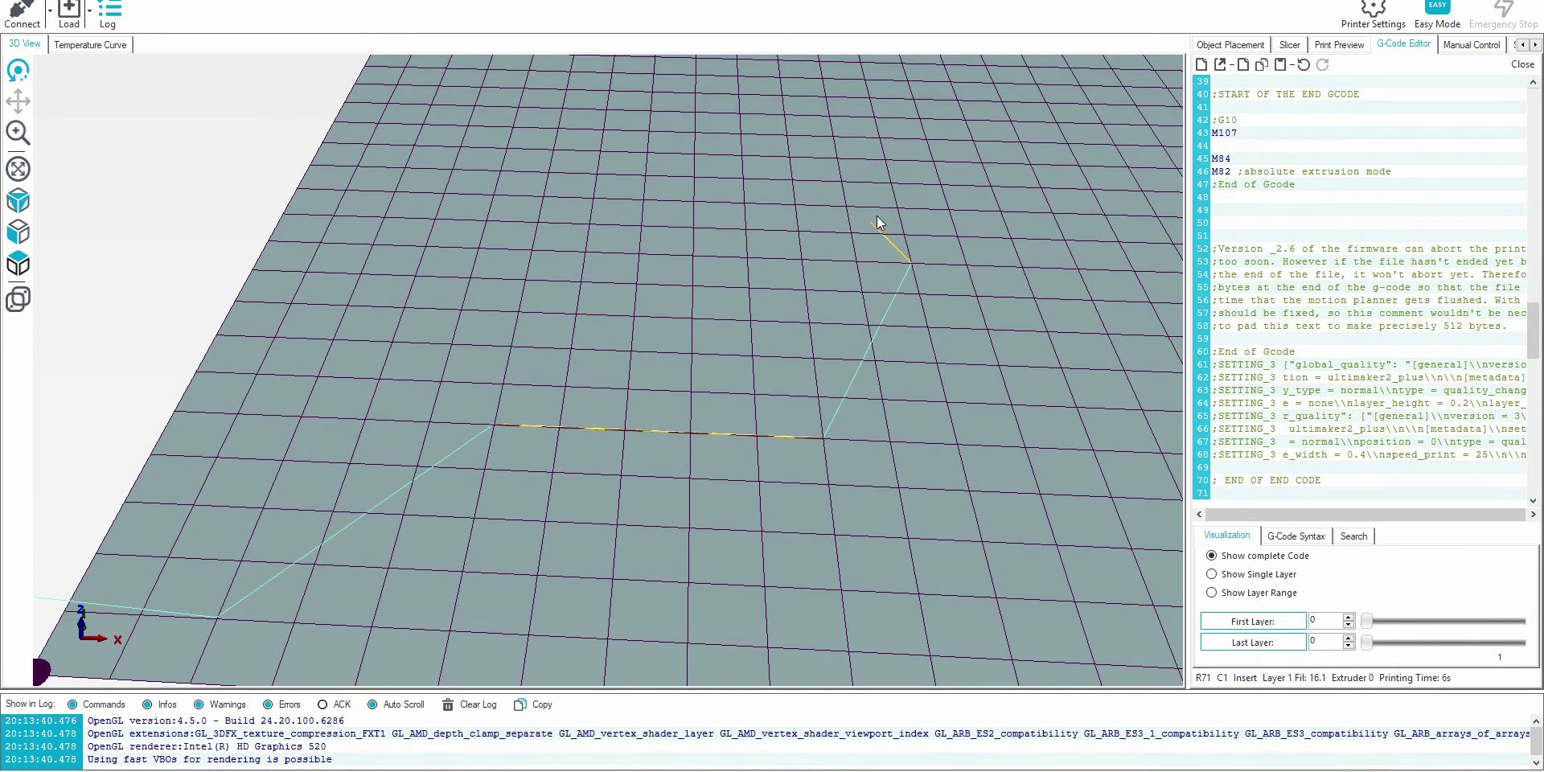
{"action": "left_click_drag", "start_coordinate": [876, 219], "coordinate": [919, 238]}
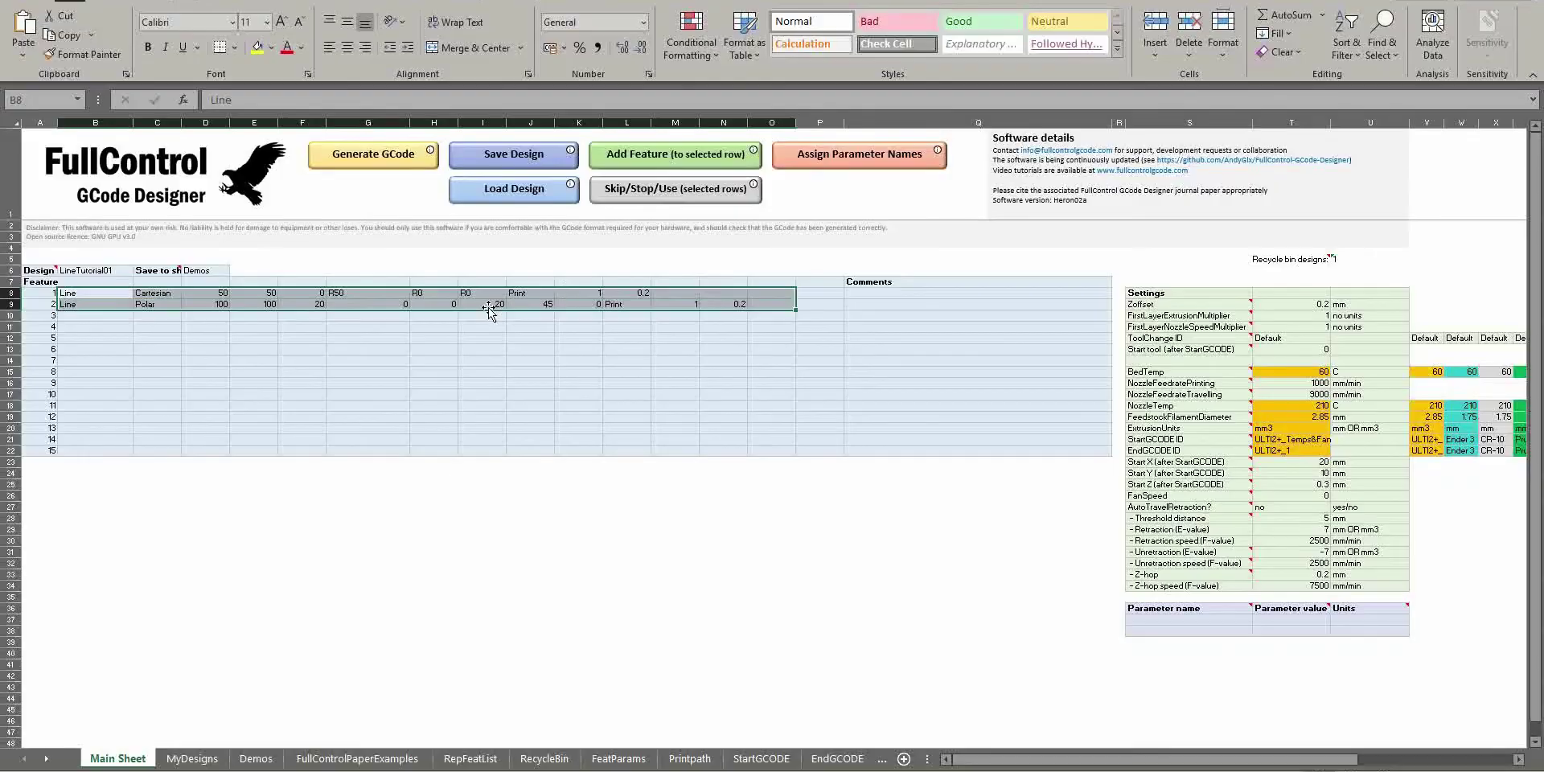
Set the polar line's second-point radius to 10 and its end angle to 0
{"action": "left_click", "coordinate": [488, 306]}
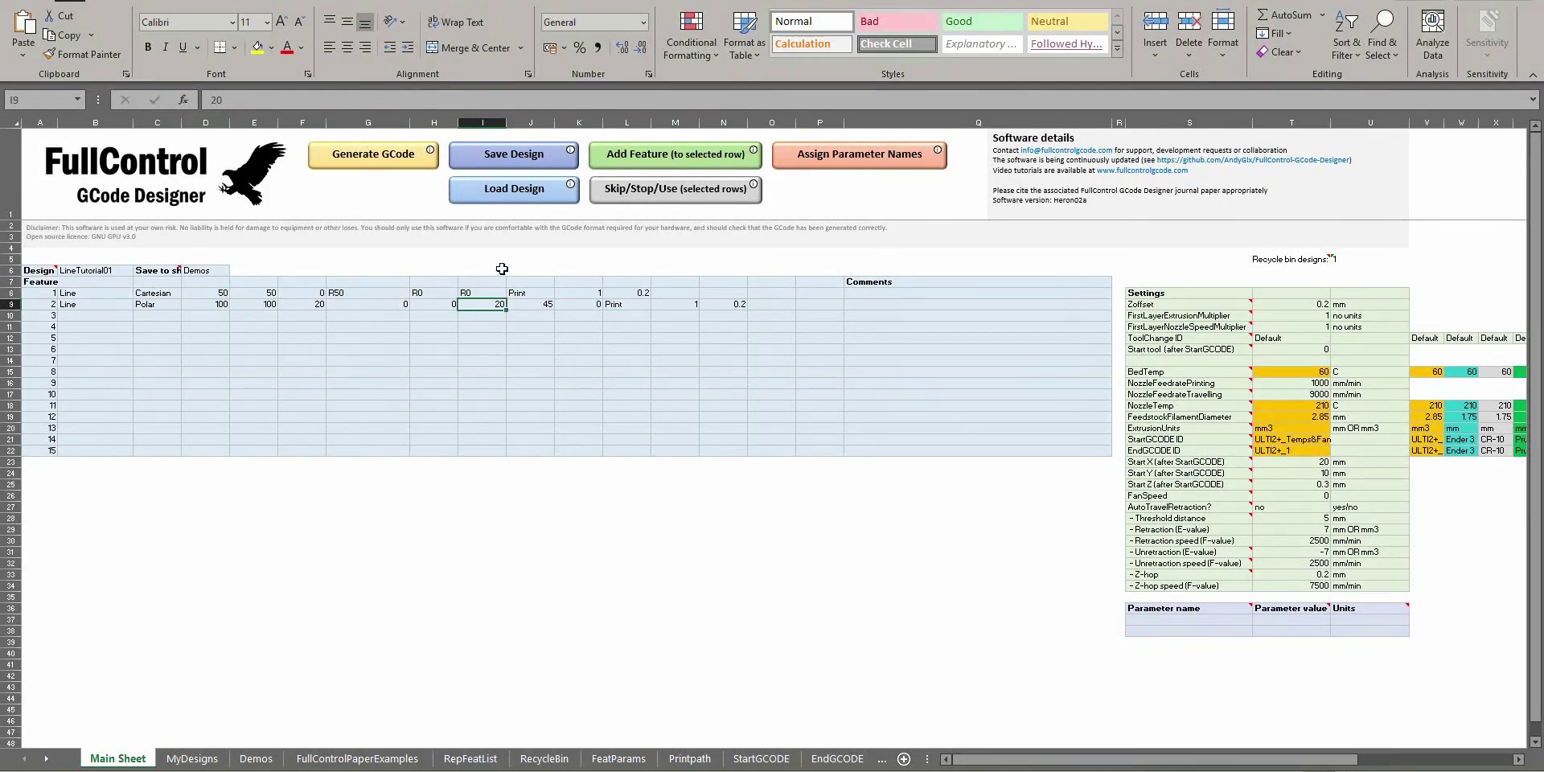
{"action": "type", "text": "10"}
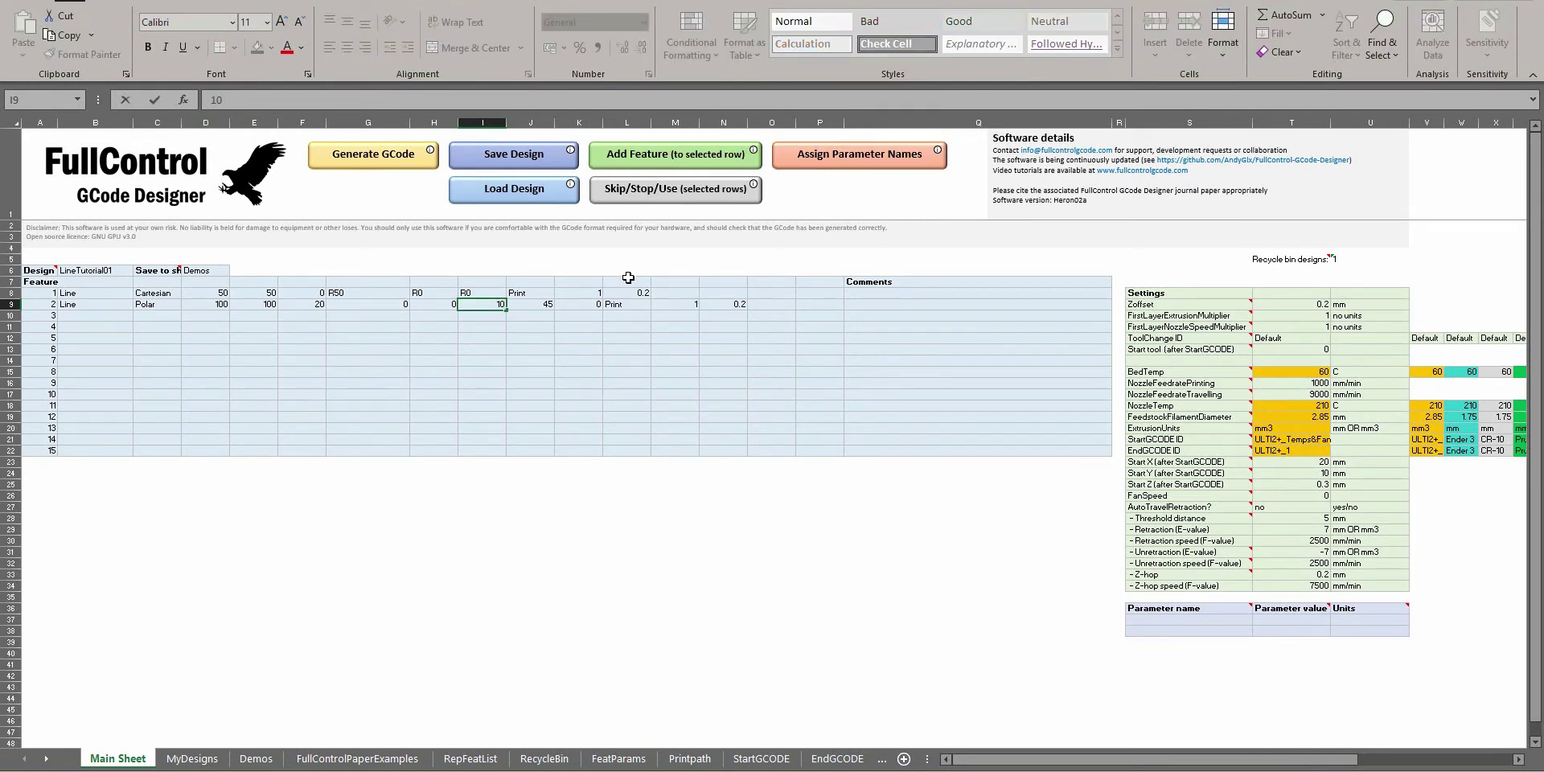
{"action": "key", "text": "Return"}
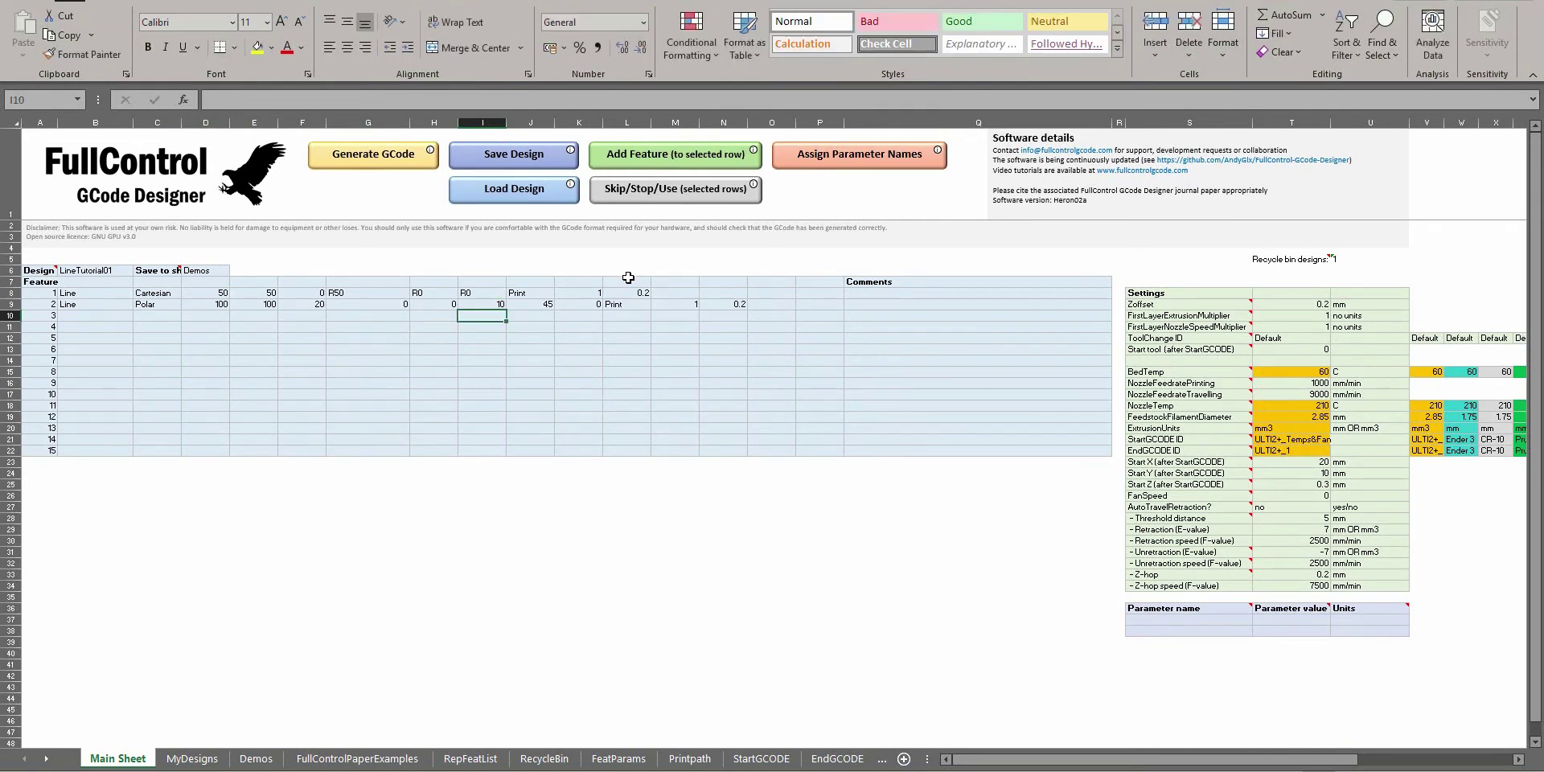
{"action": "key", "text": "Up"}
{"action": "key", "text": "Right"}
{"action": "type", "text": "0"}
{"action": "key", "text": "Return"}
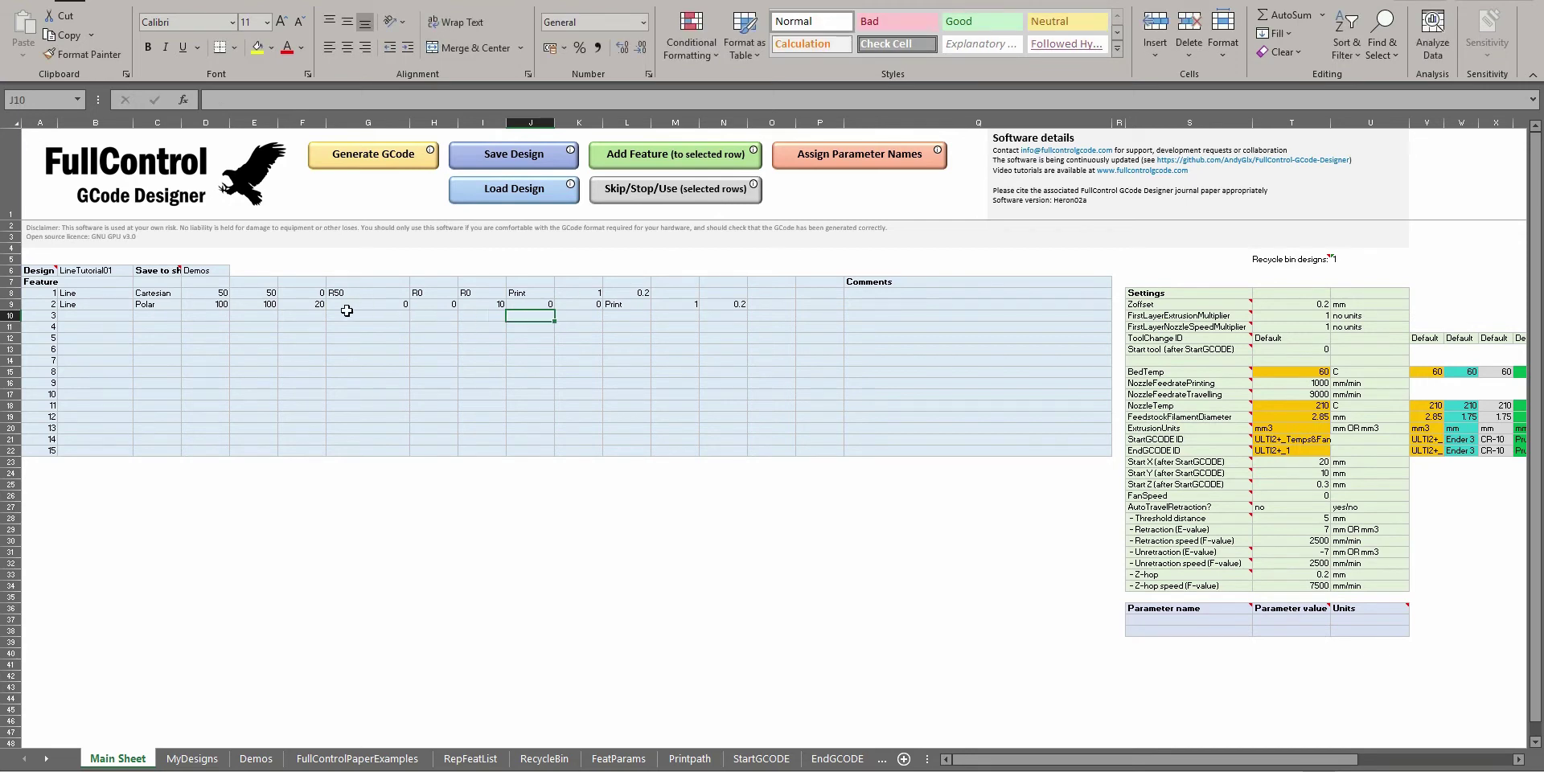
Review the polar line's radius and angle entries for both points and generate the design's GCode again
{"action": "left_click", "coordinate": [309, 303]}
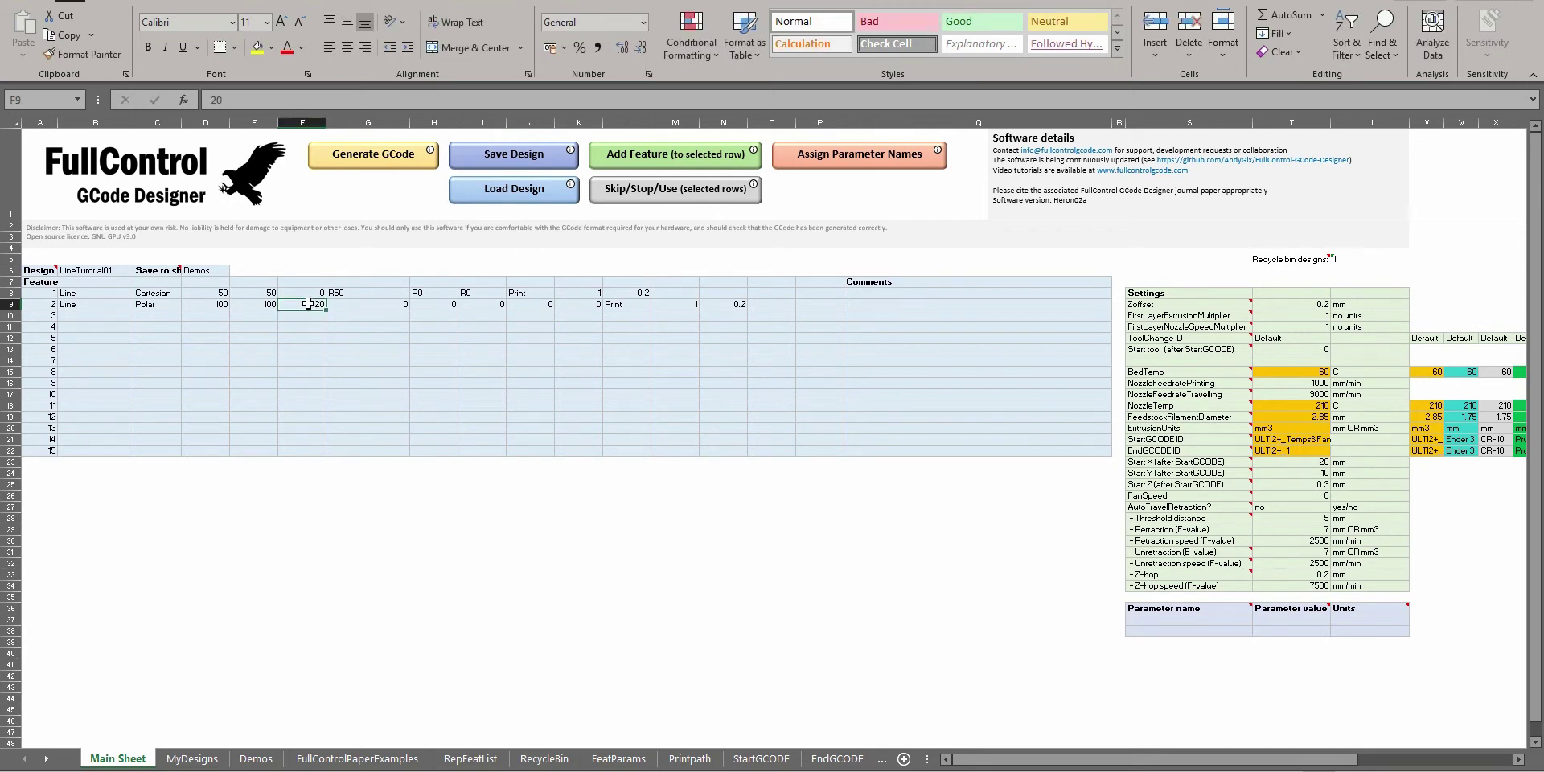
{"action": "left_click", "coordinate": [371, 304]}
{"action": "left_click", "coordinate": [499, 303]}
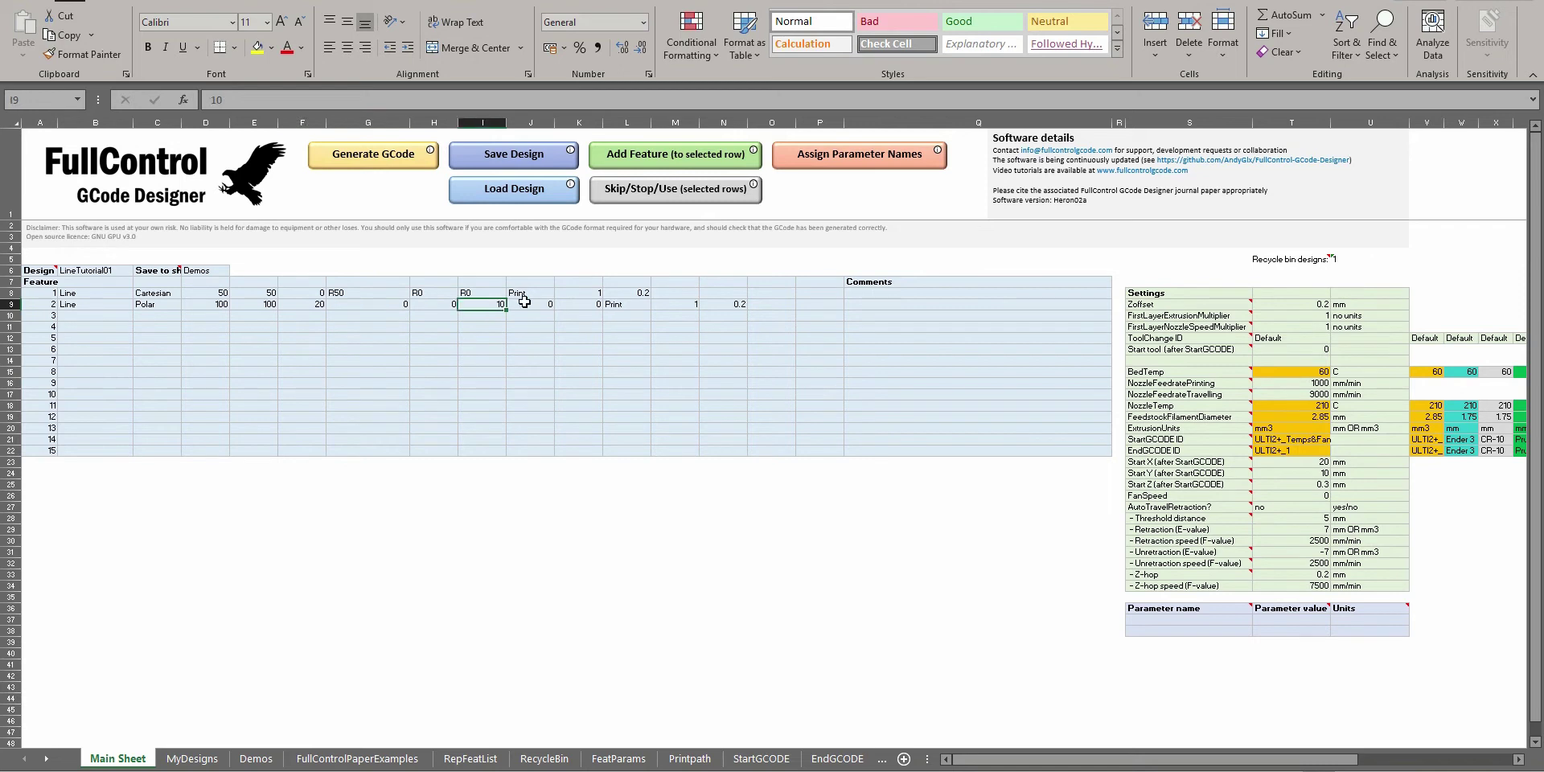
{"action": "left_click", "coordinate": [525, 303]}
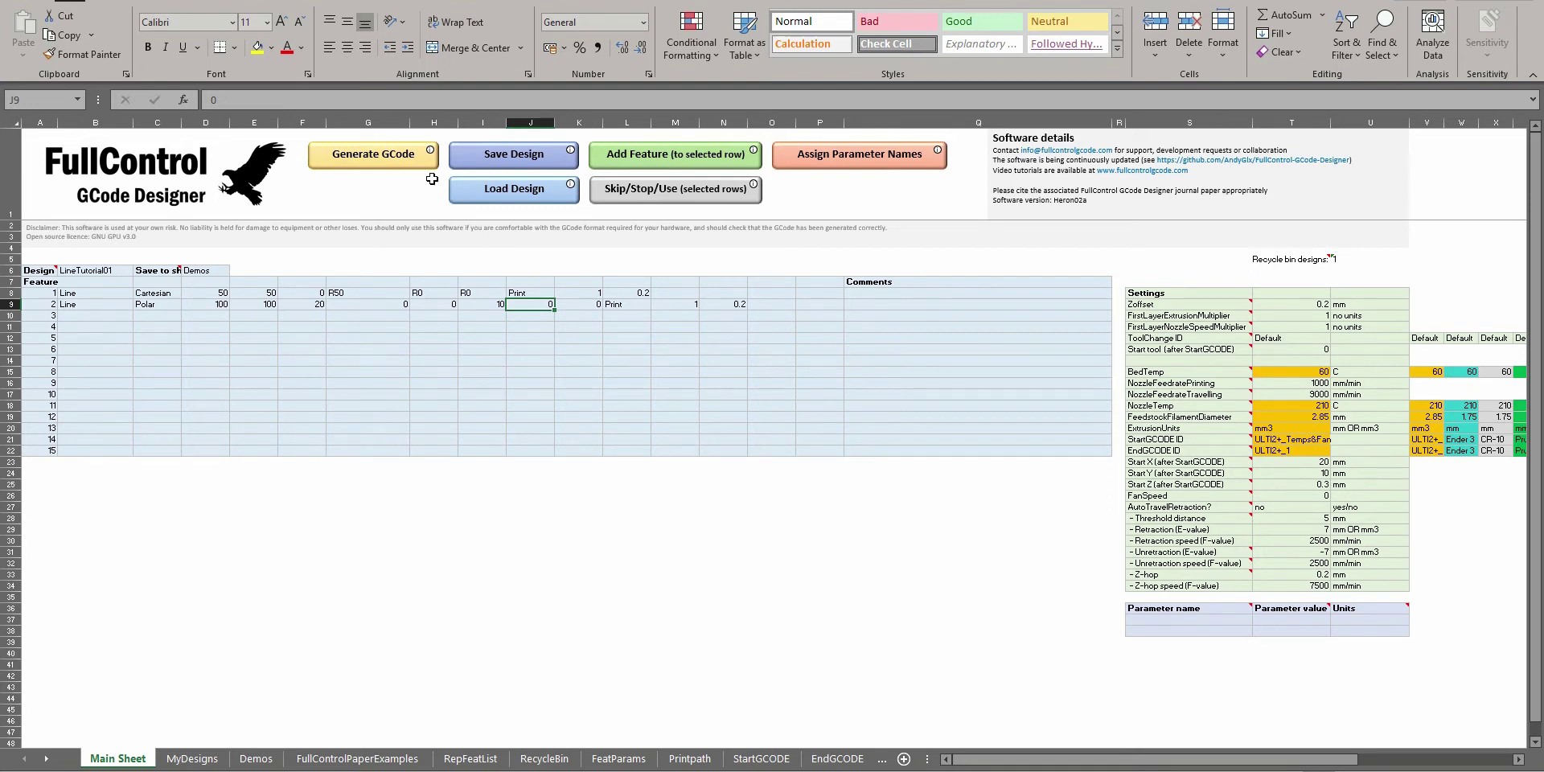
{"action": "left_click", "coordinate": [402, 155]}
{"action": "key", "text": "Return"}
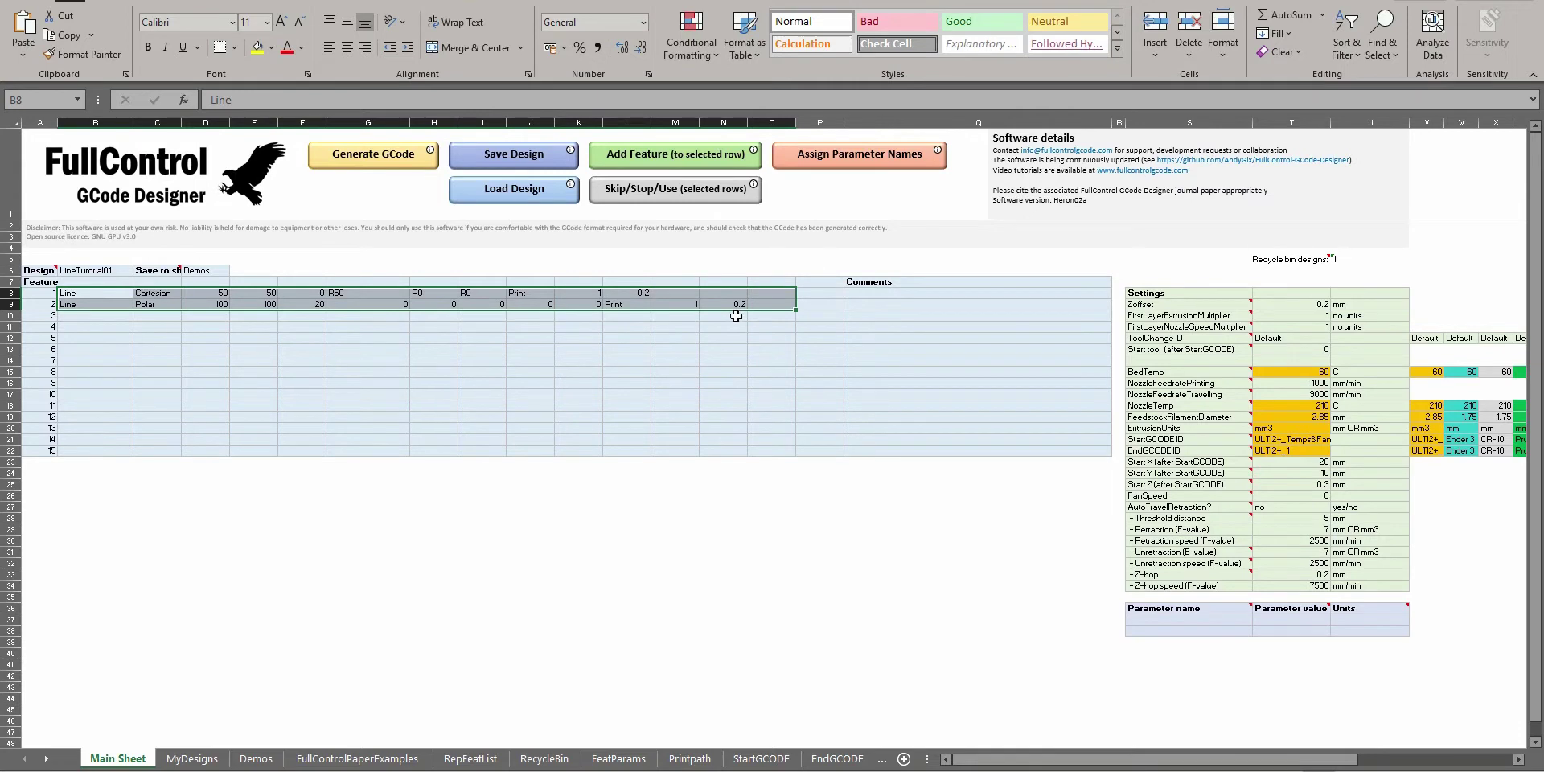
Add a Line (polar) feature to feature row 3
{"action": "left_click", "coordinate": [731, 315]}
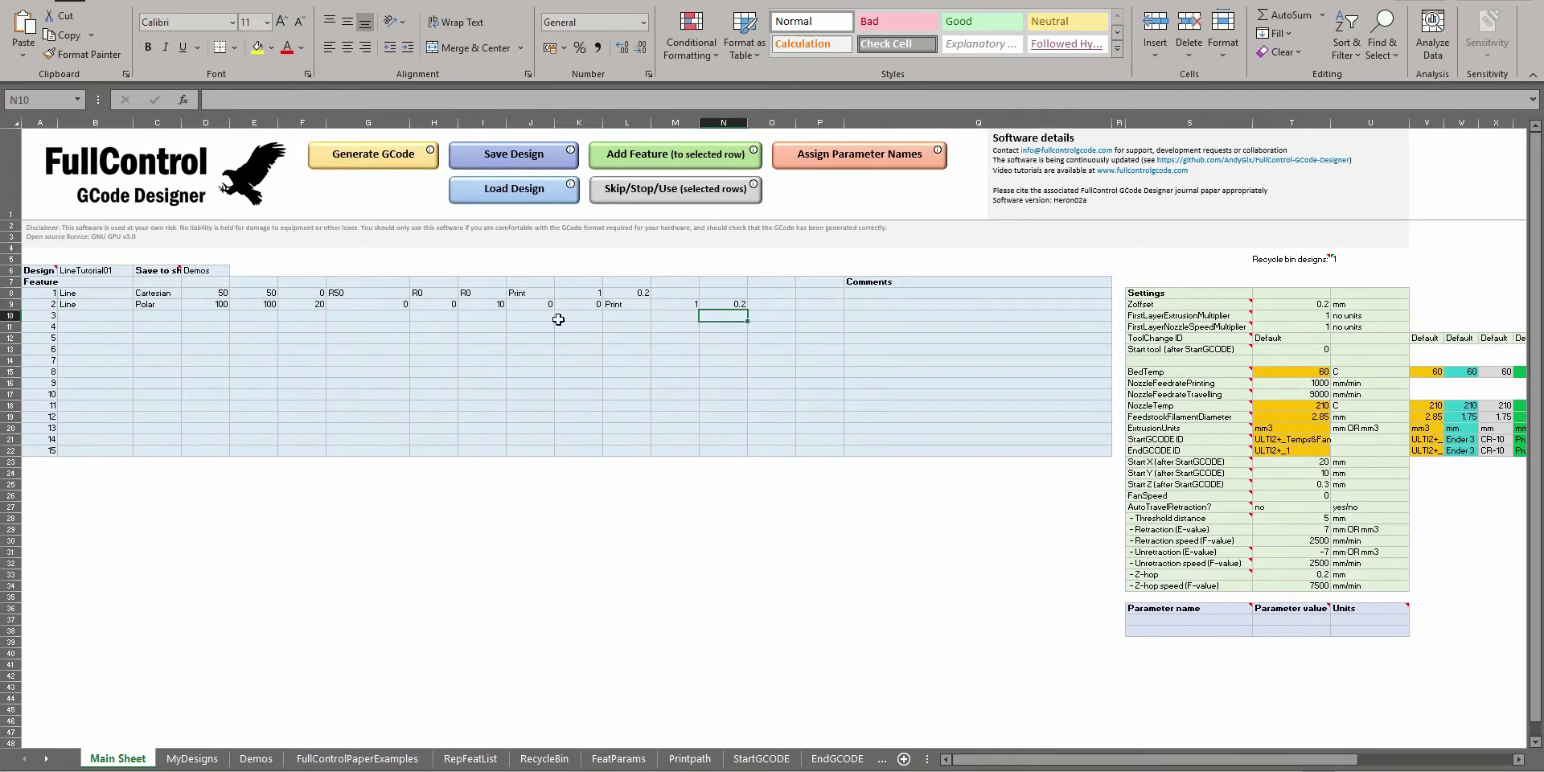
{"action": "left_click", "coordinate": [672, 160]}
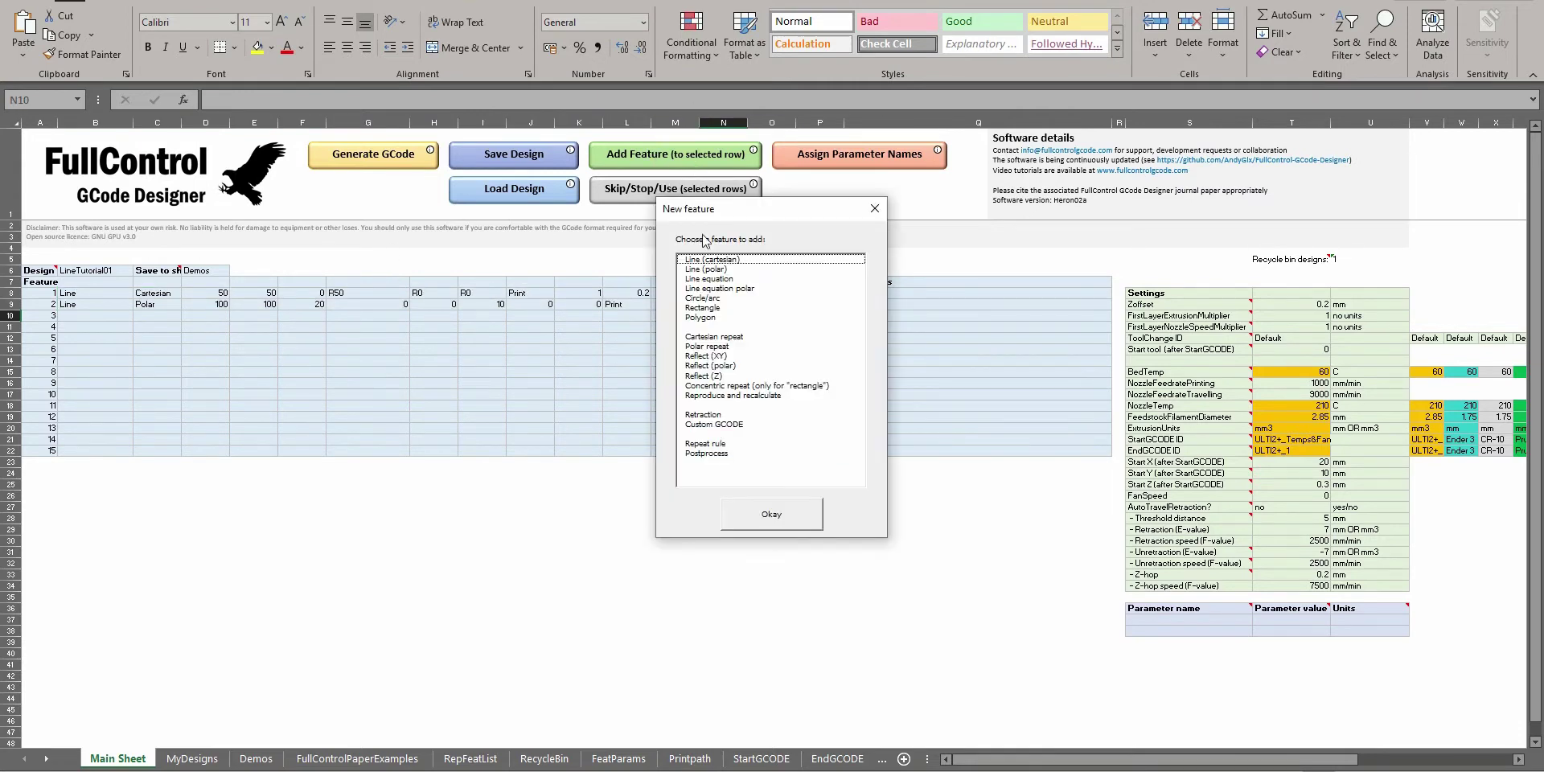
{"action": "double_click", "coordinate": [721, 270]}
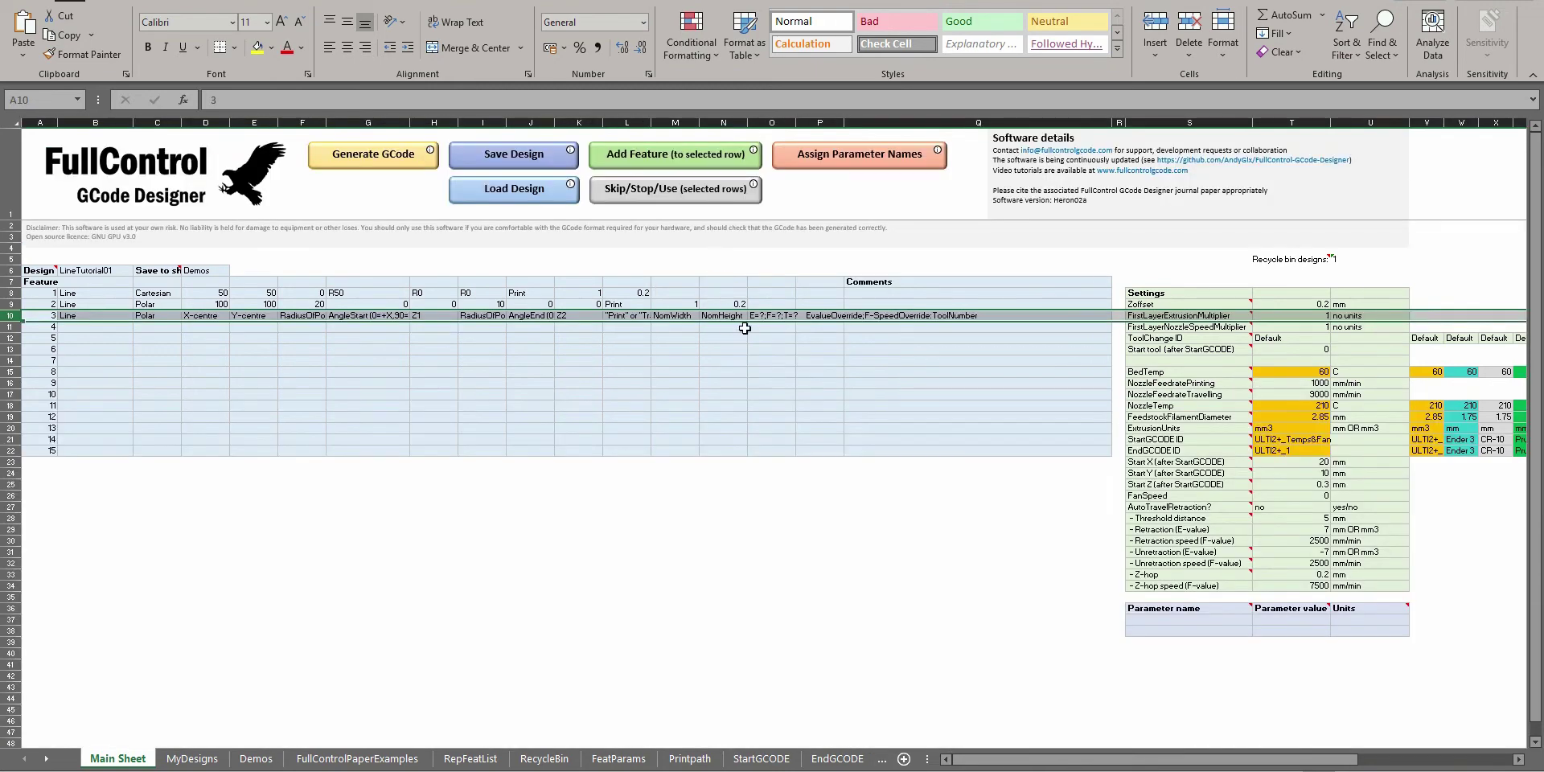
Examine the third line's optional E, F and T override field and the corresponding cells in the first two lines
{"action": "left_click", "coordinate": [789, 315]}
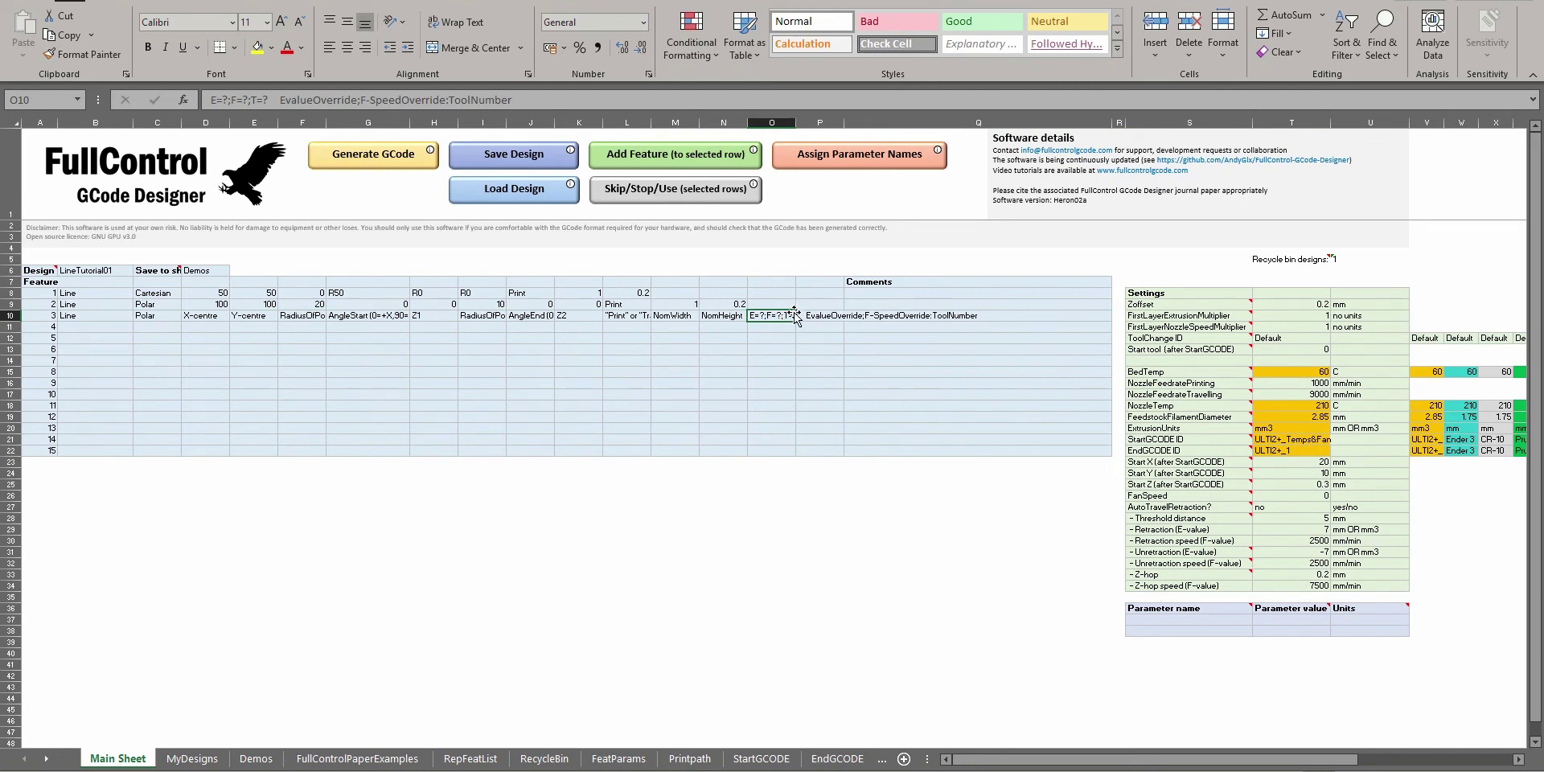
{"action": "left_click", "coordinate": [690, 294]}
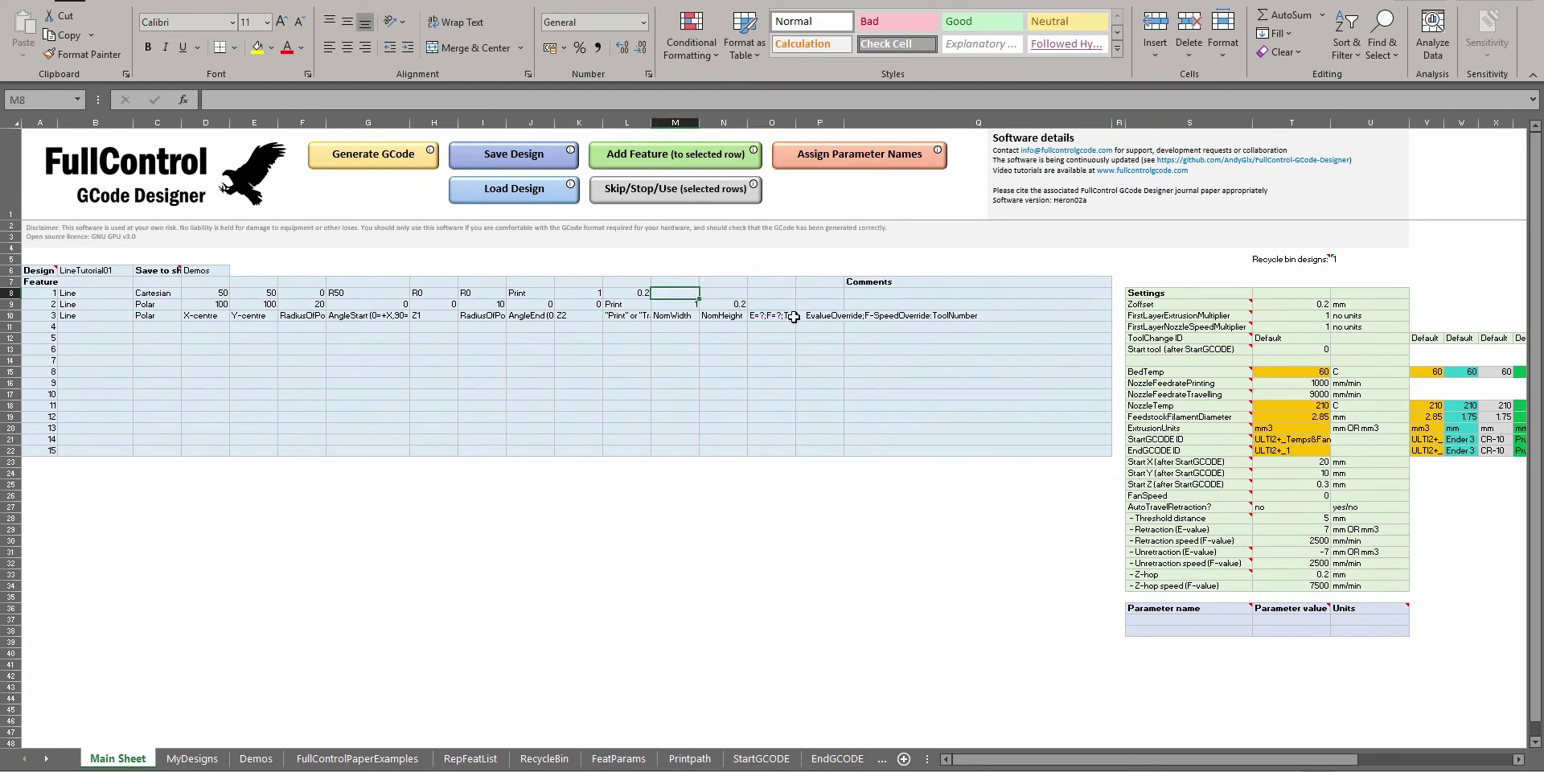
{"action": "left_click", "coordinate": [762, 303]}
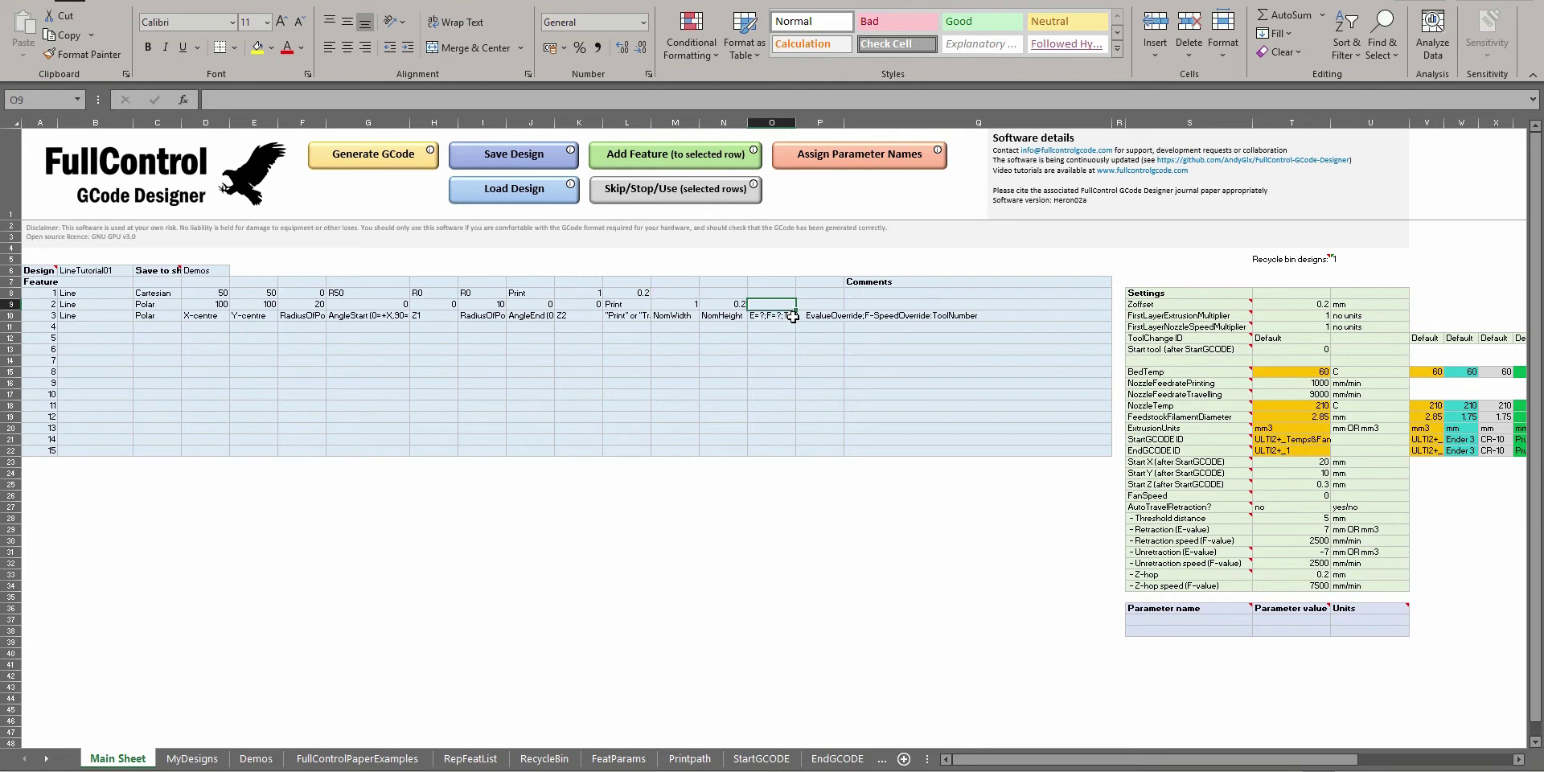
{"action": "left_click", "coordinate": [676, 292]}
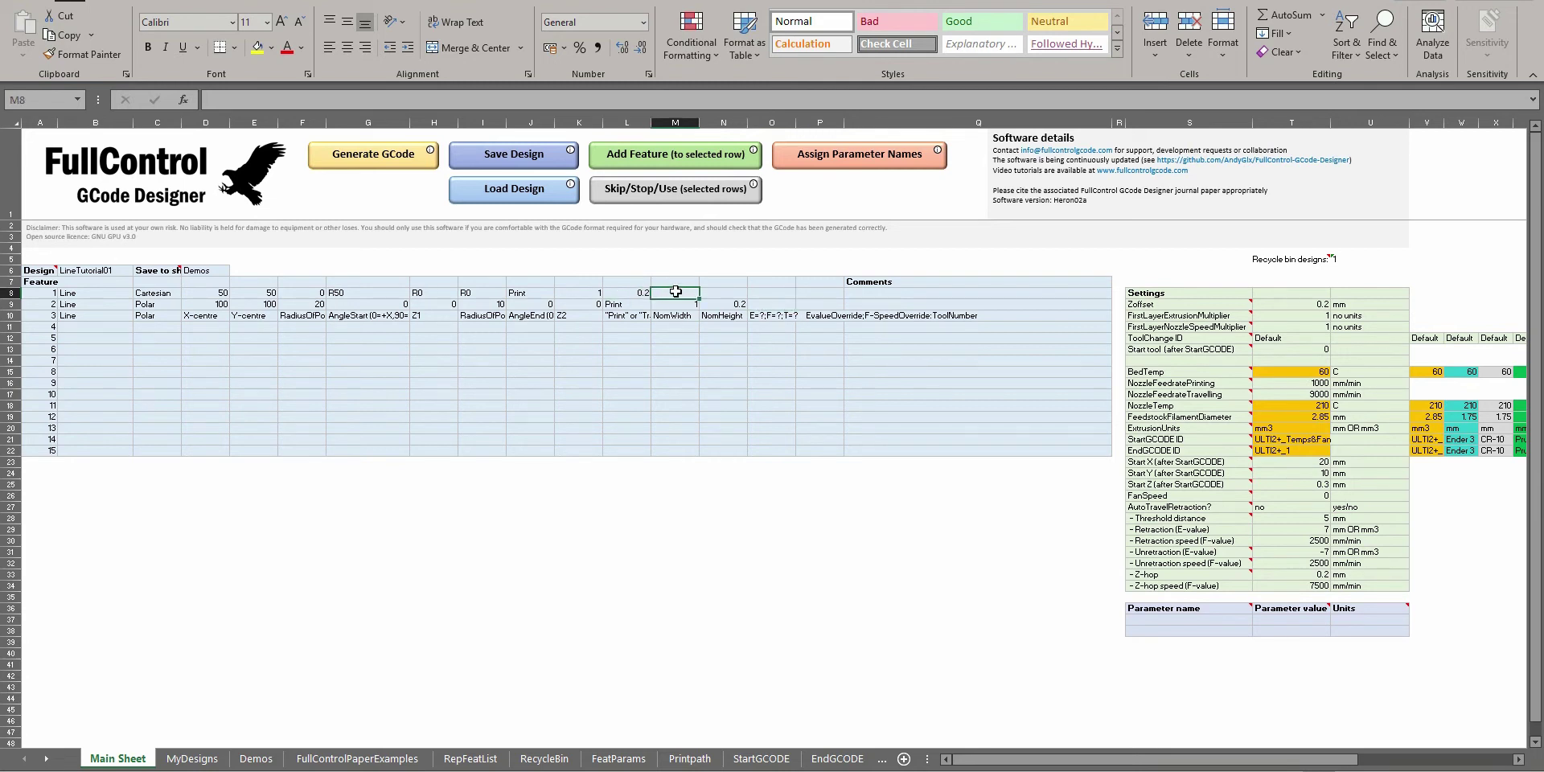
{"action": "left_click", "coordinate": [772, 305]}
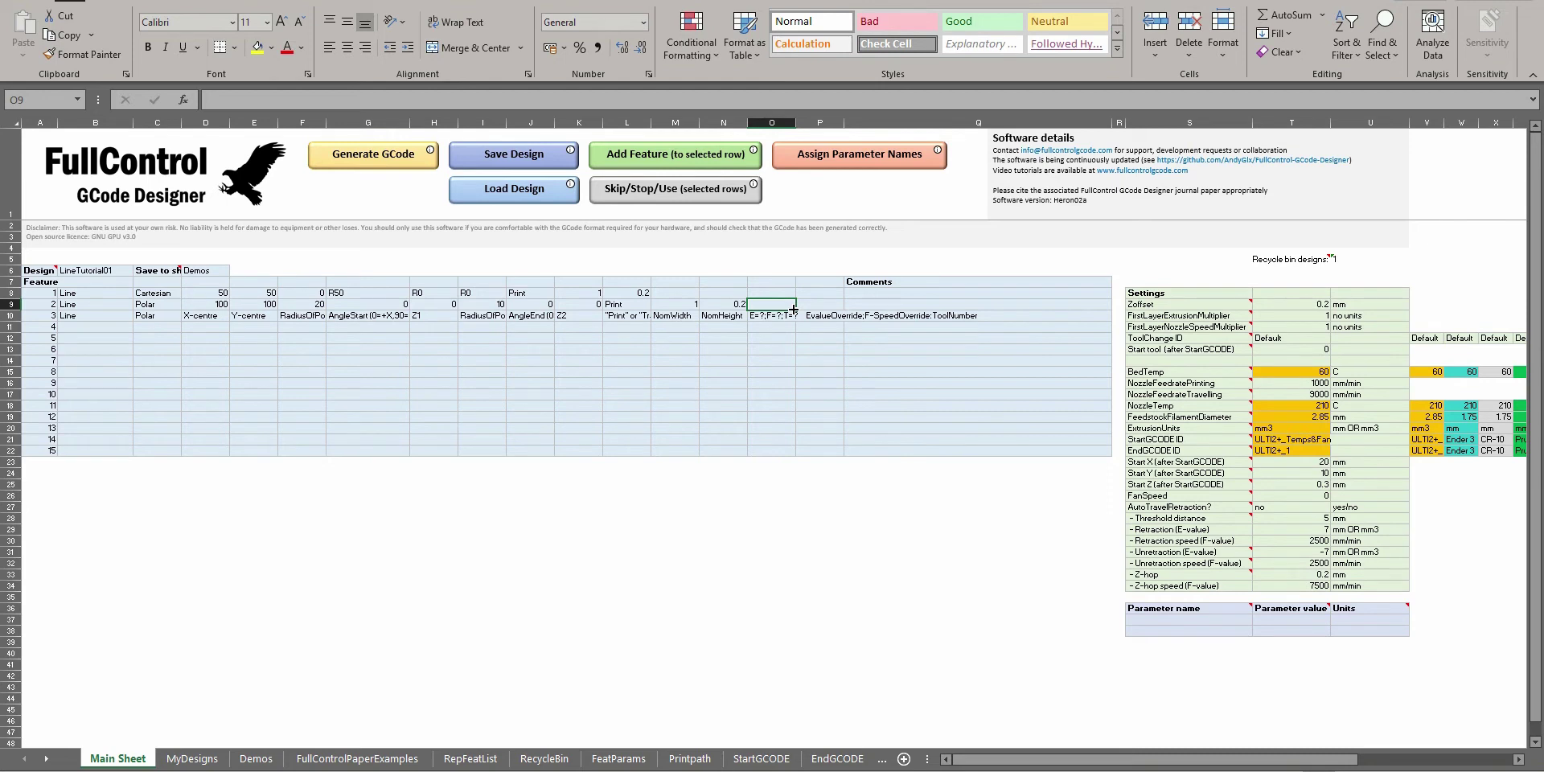
Switch to Repetier-Host to examine the F print speed in the generated GCode, and return to the design sheet
{"action": "left_click", "coordinate": [785, 316]}
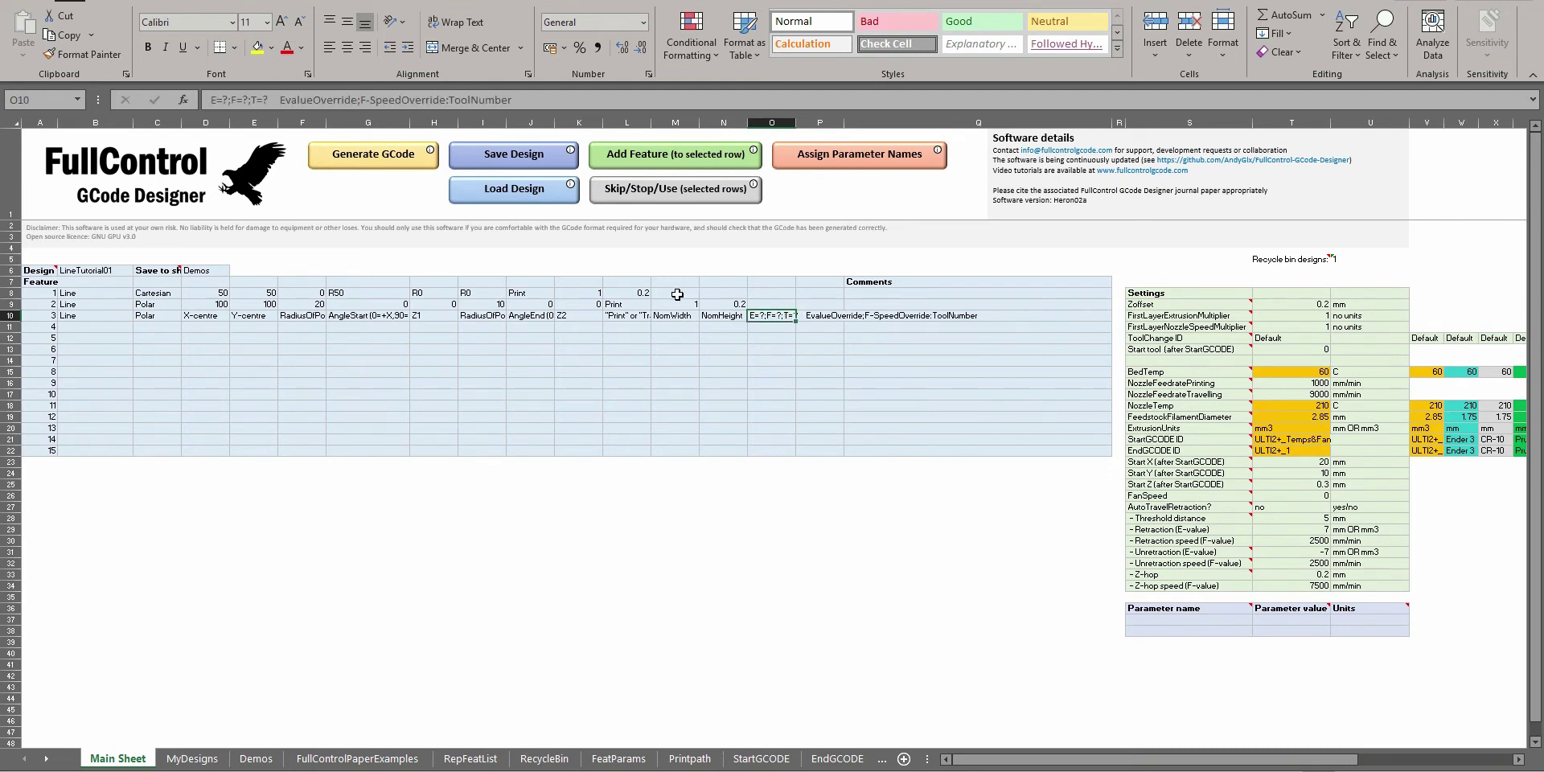
{"action": "key", "text": "alt+Tab"}
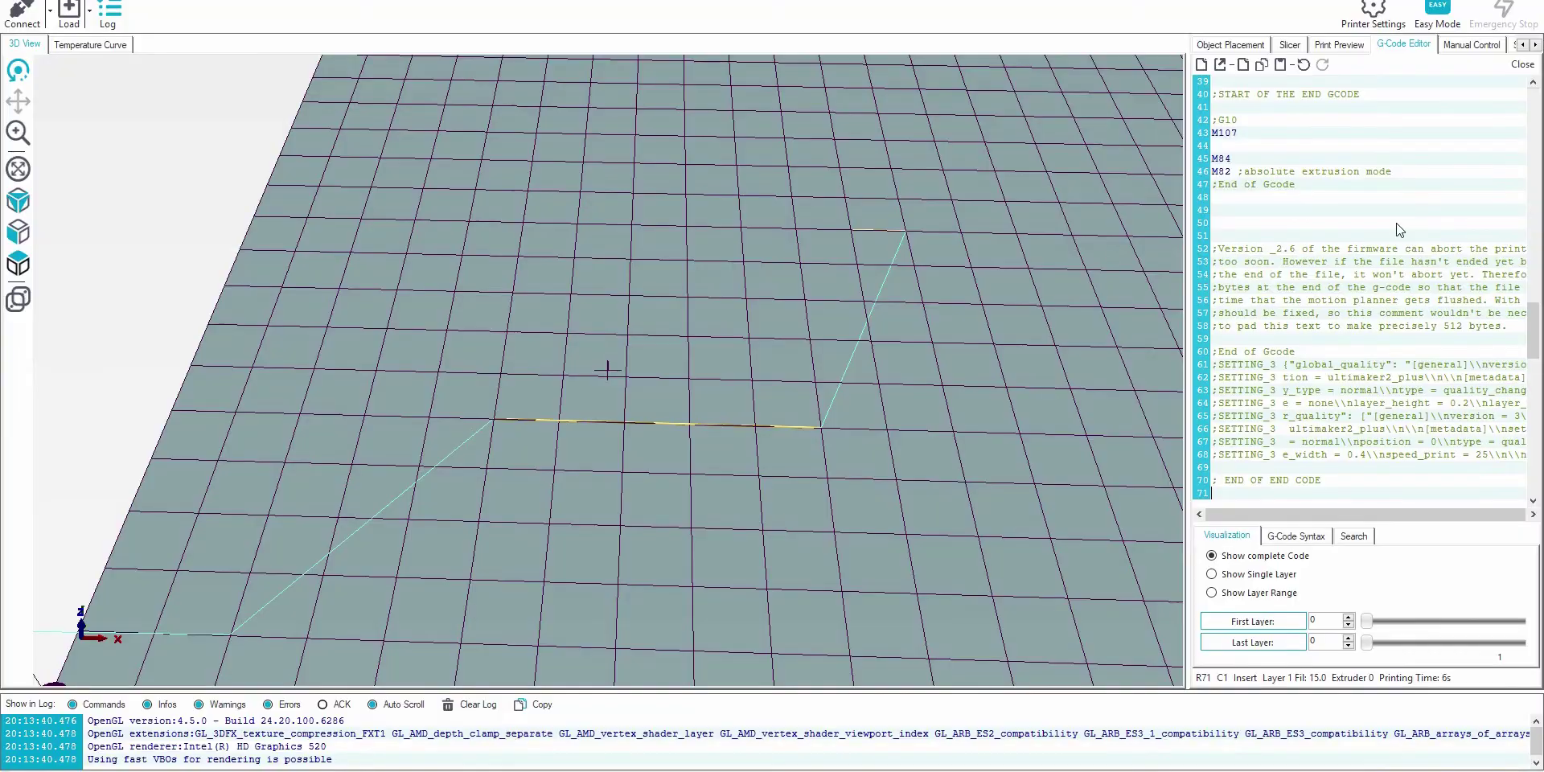
{"action": "left_click", "coordinate": [1242, 236]}
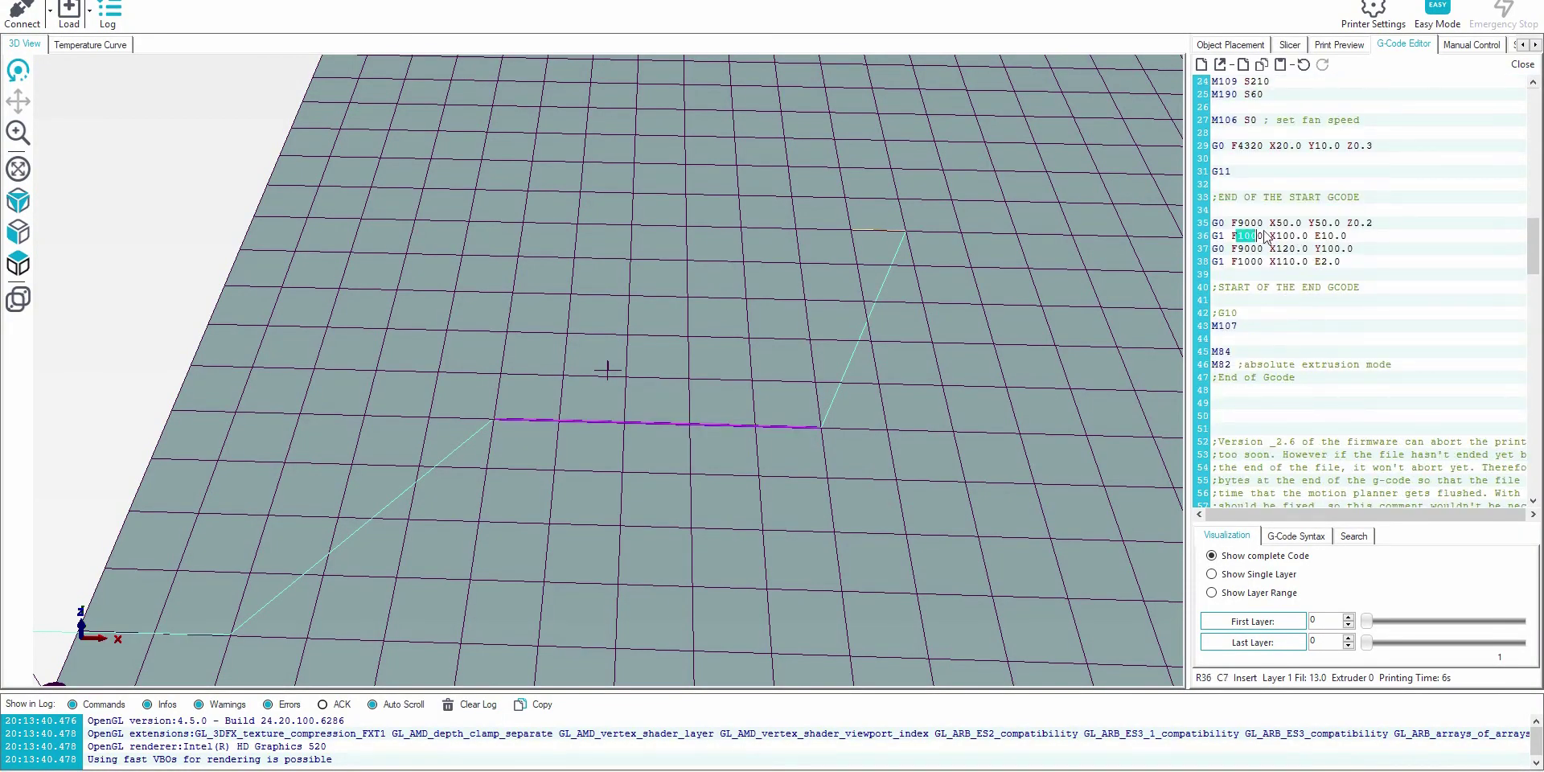
{"action": "left_click_drag", "start_coordinate": [1236, 223], "coordinate": [1266, 225]}
{"action": "left_click", "coordinate": [1245, 239]}
{"action": "key", "text": "alt+Tab"}
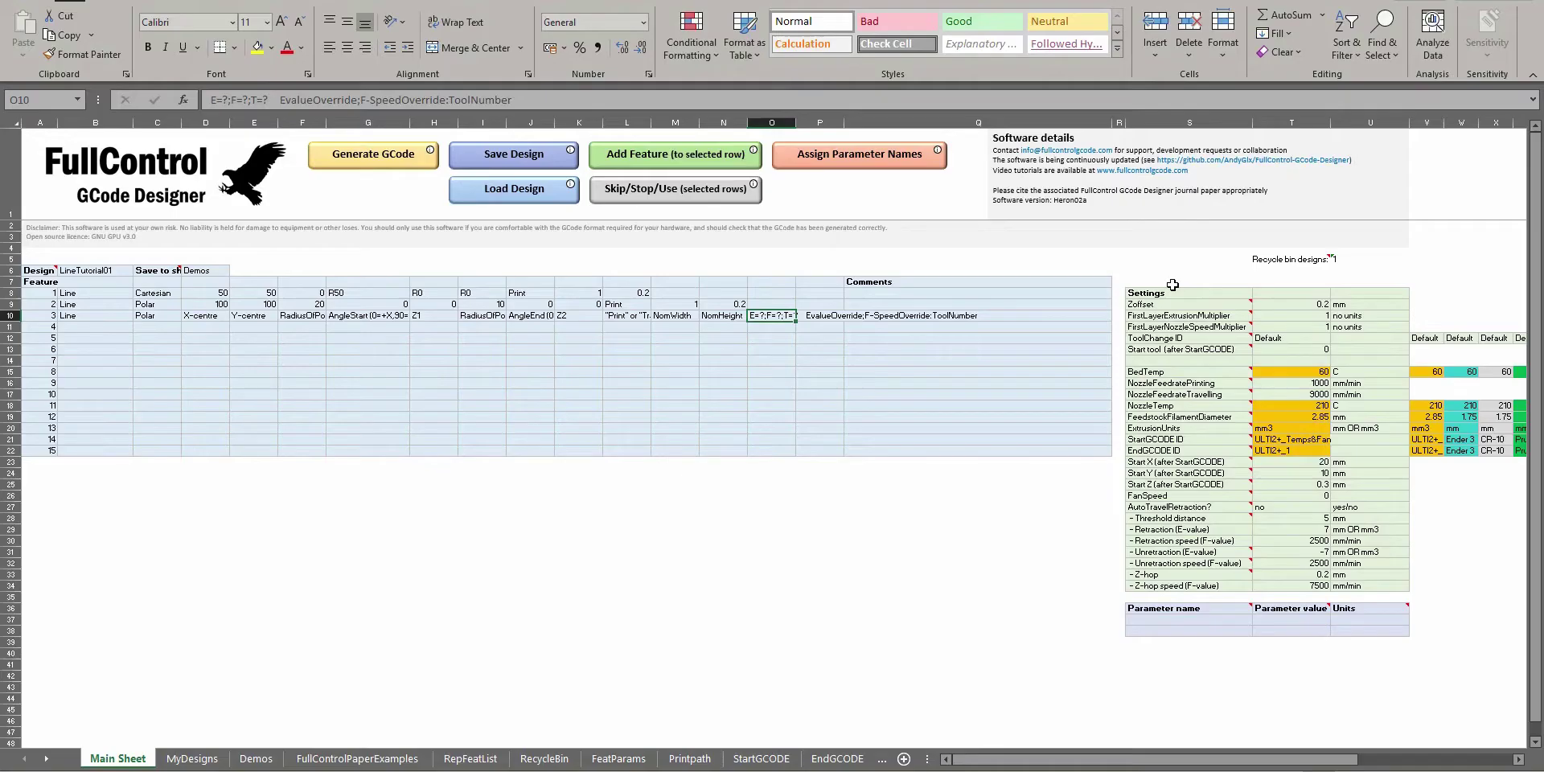
Add the speed override F=500 to the polar line in feature row 2 and try to generate the GCode
{"action": "left_click", "coordinate": [769, 305]}
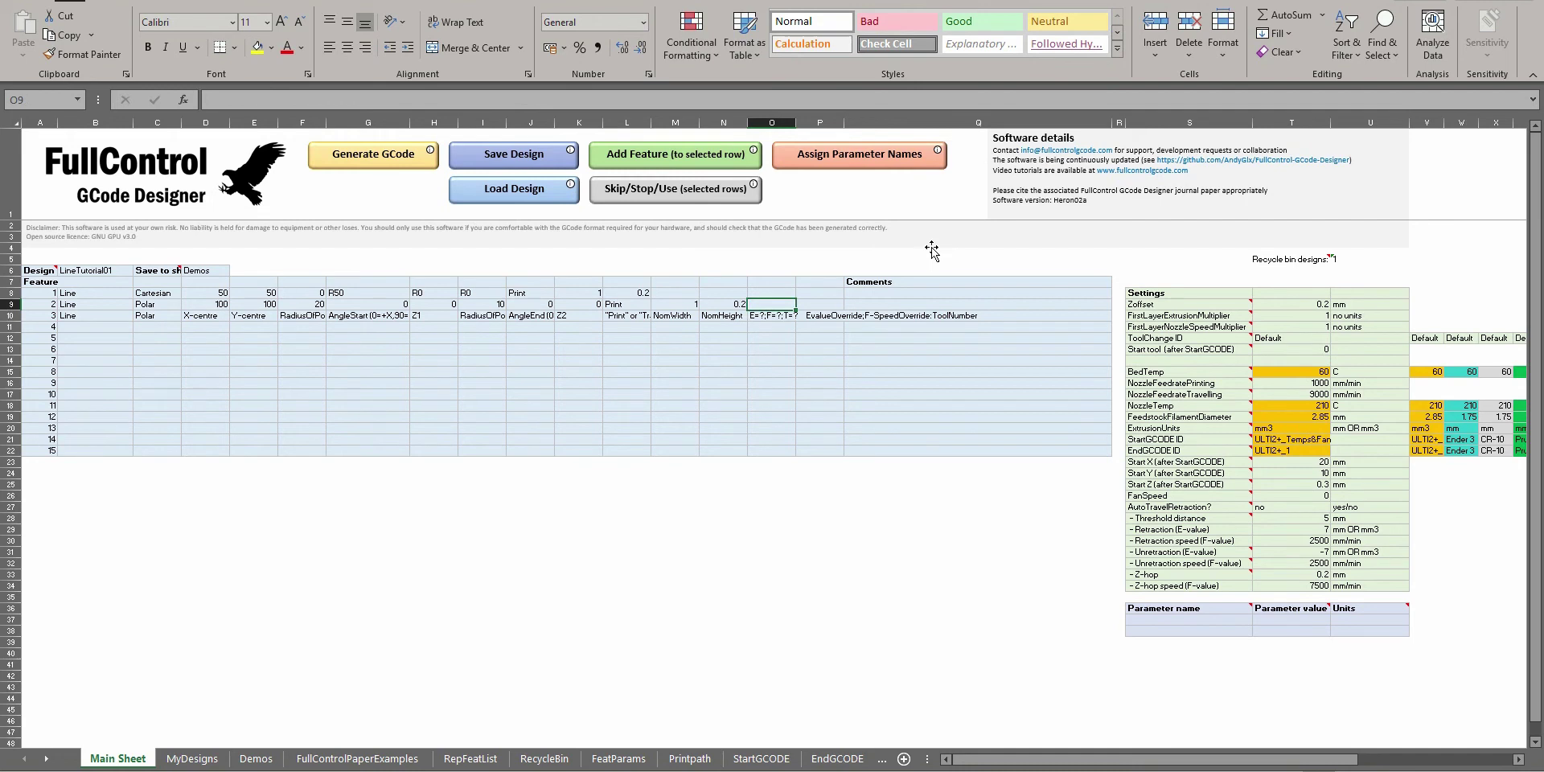
{"action": "type", "text": "F=500"}
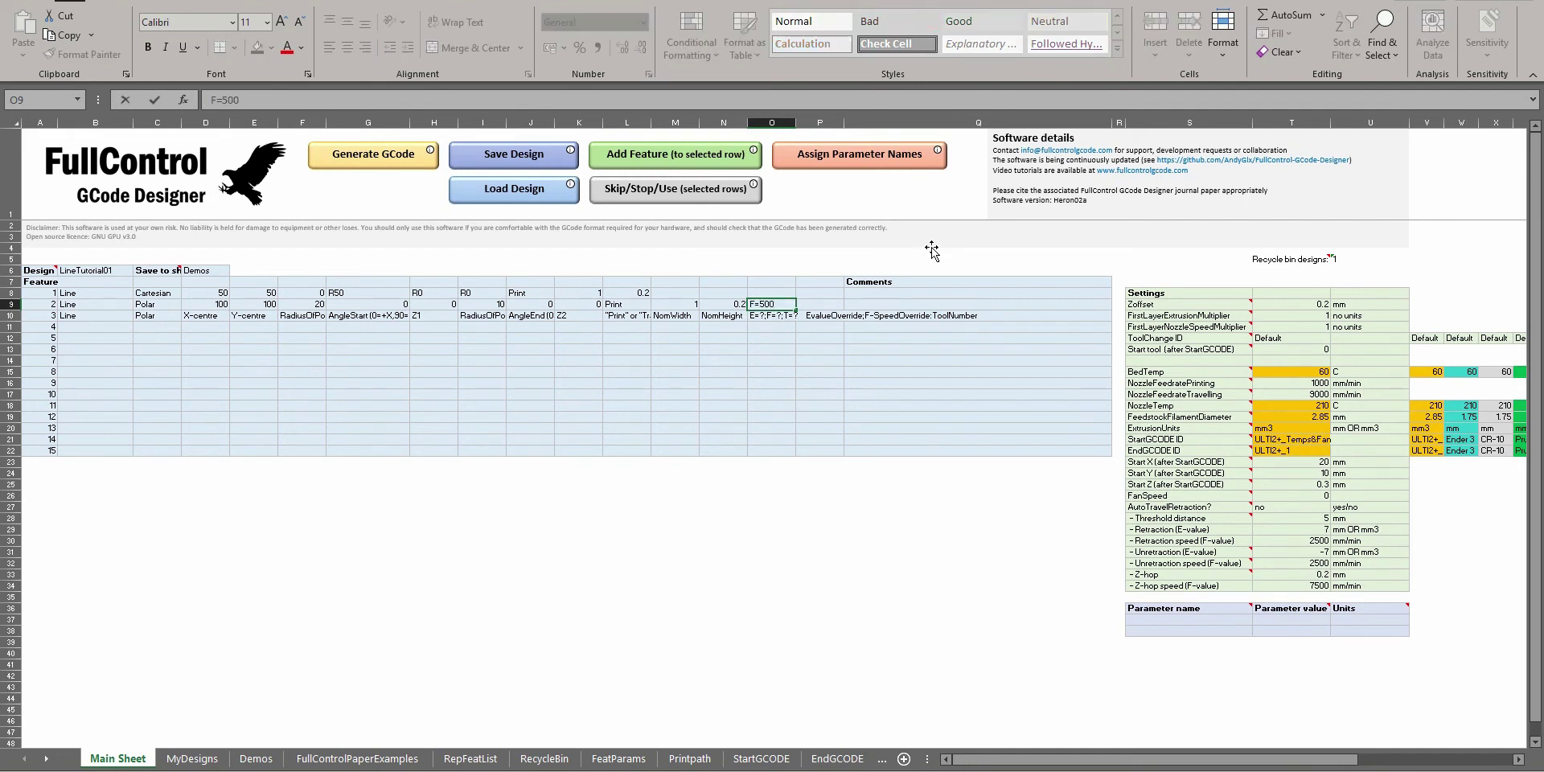
{"action": "key", "text": "Return"}
{"action": "left_click", "coordinate": [390, 161]}
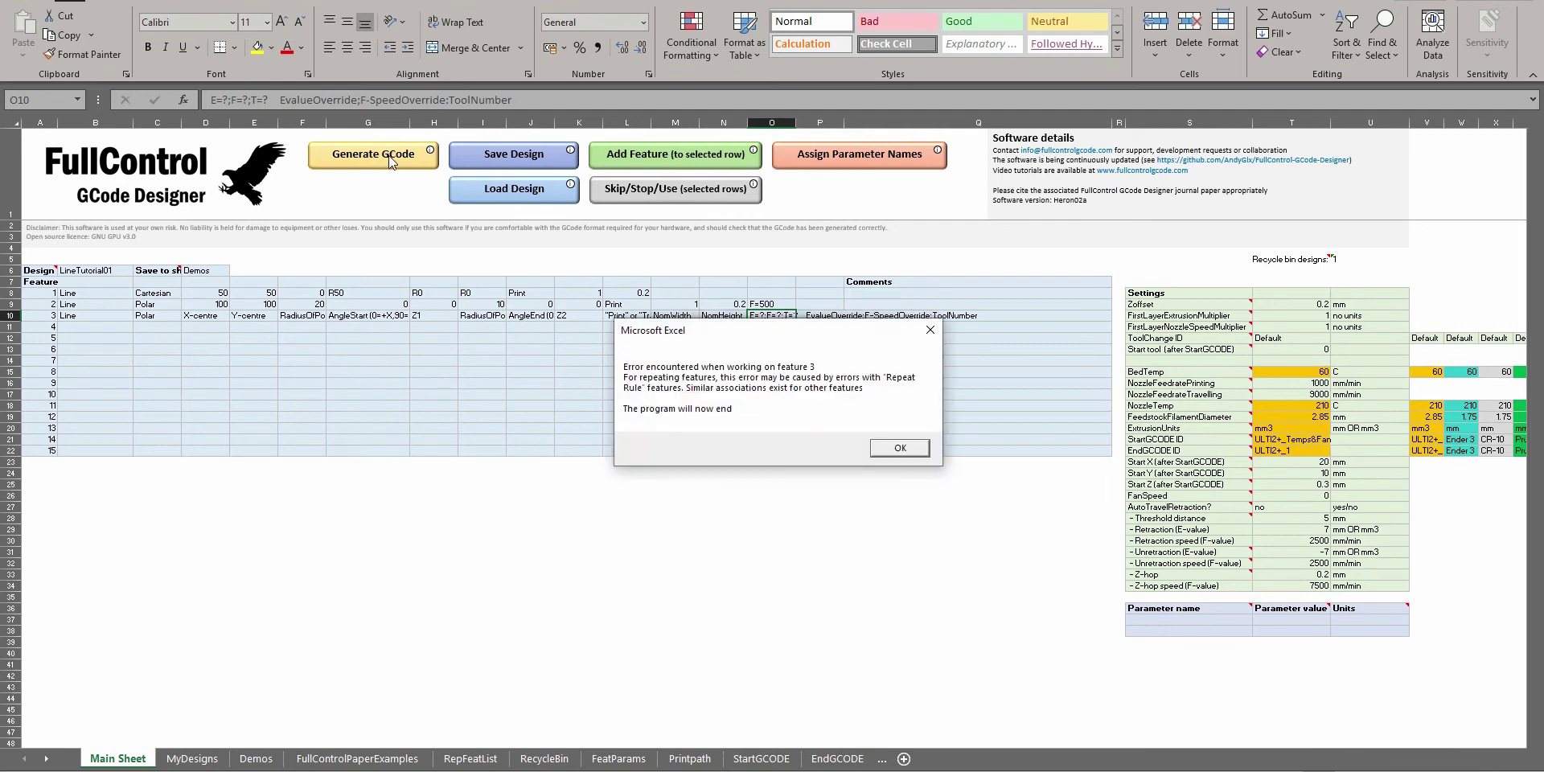
{"action": "left_click", "coordinate": [903, 450]}
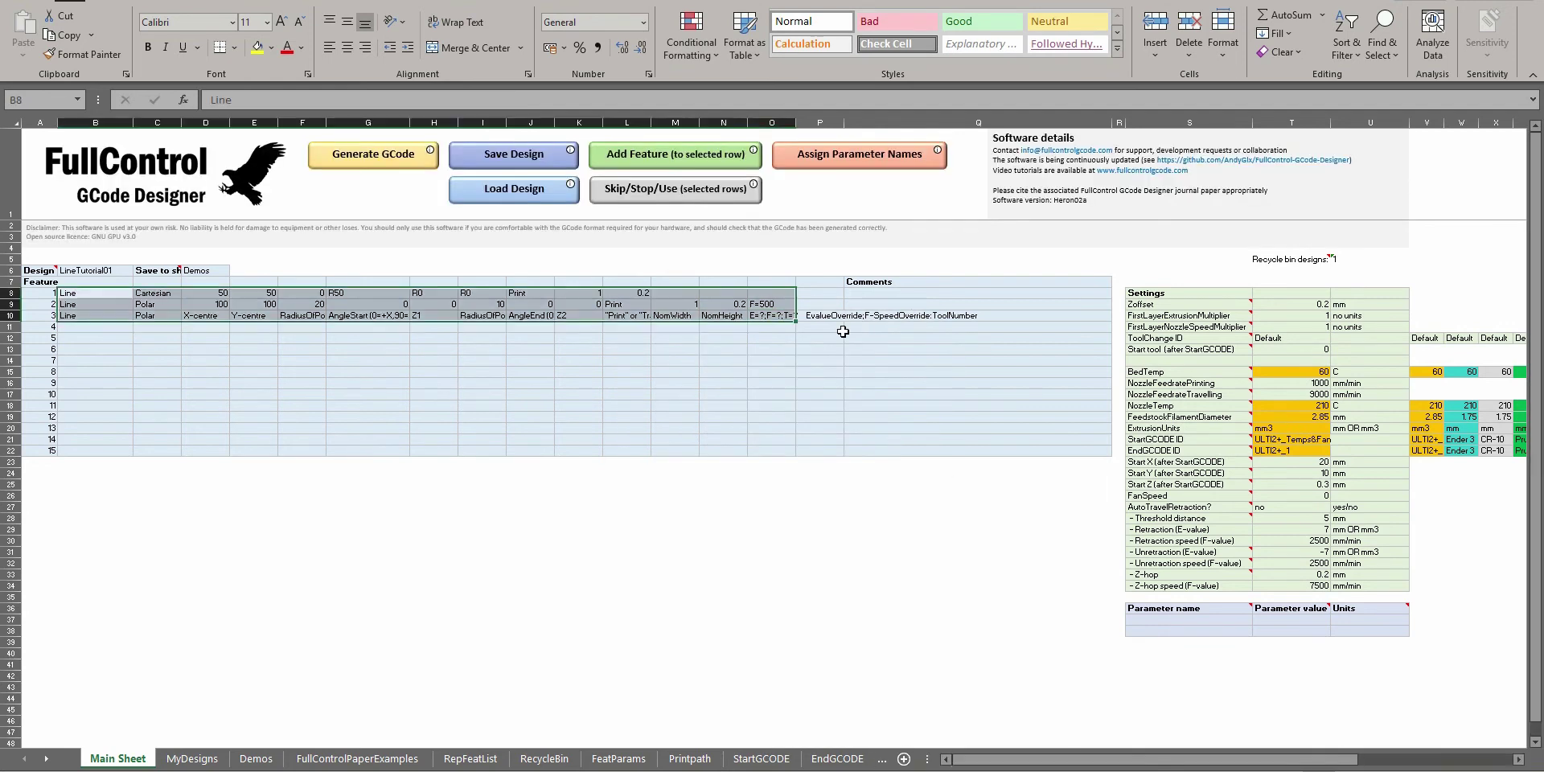
Mark the unfinished polar line in feature row 3 as skipped
{"action": "left_click", "coordinate": [766, 316]}
{"action": "left_click_drag", "start_coordinate": [80, 316], "coordinate": [808, 315]}
{"action": "left_click", "coordinate": [810, 316]}
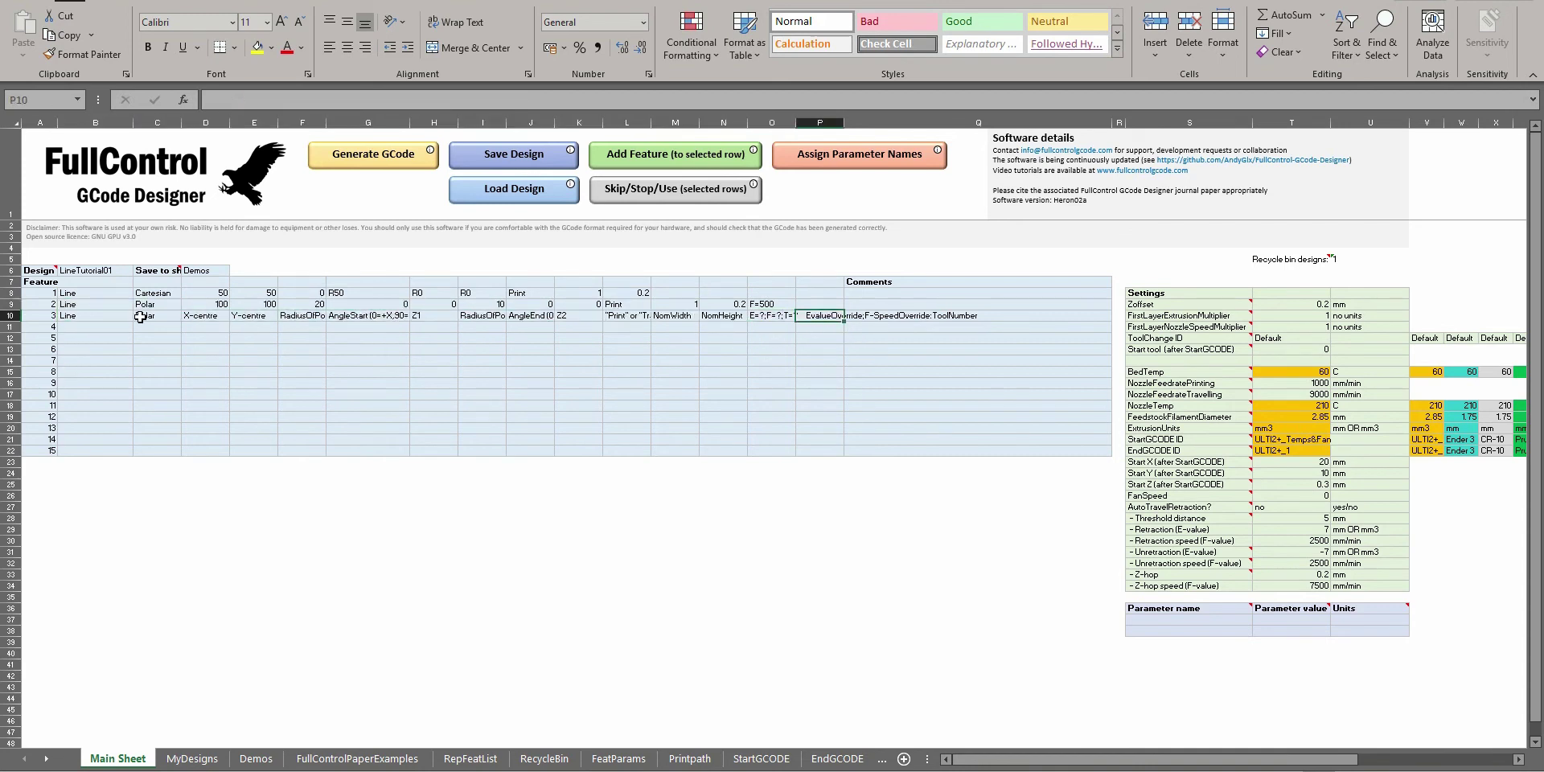
{"action": "left_click", "coordinate": [140, 317]}
{"action": "left_click", "coordinate": [647, 193]}
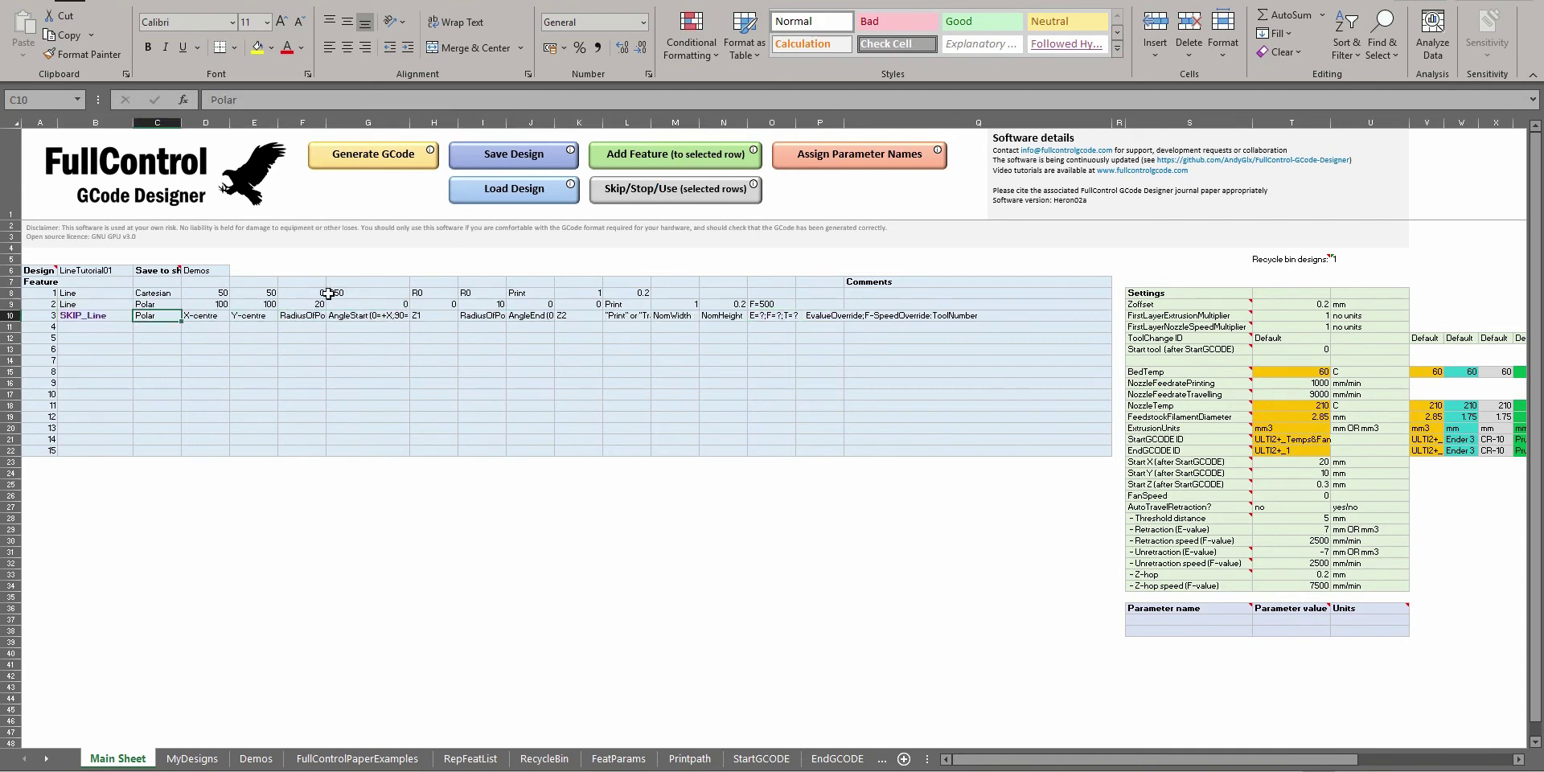
Generate the GCode again, load it in Repetier-Host and check the polar line's F and E values
{"action": "left_click", "coordinate": [358, 160]}
{"action": "key", "text": "Return"}
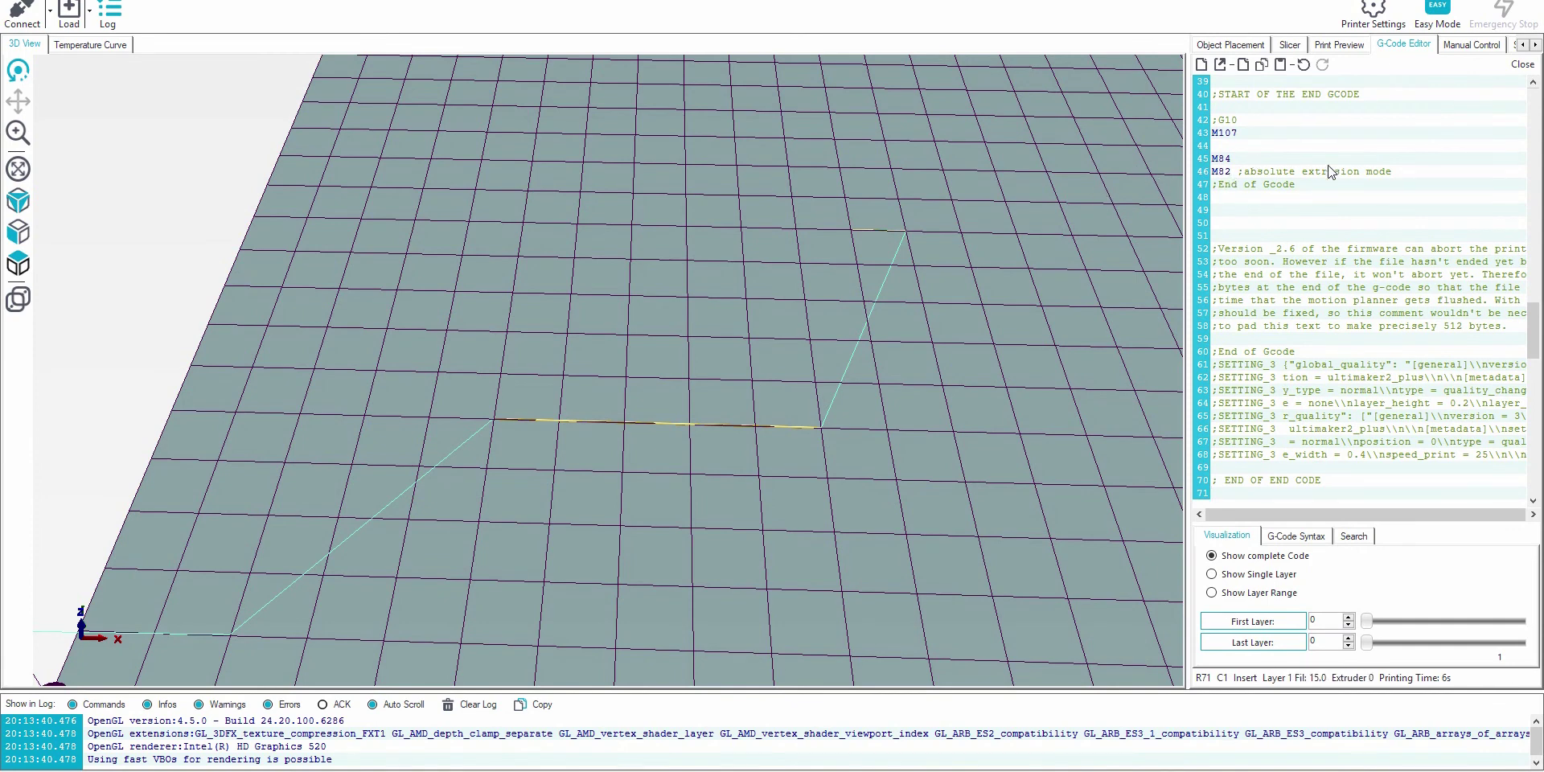
{"action": "scroll", "coordinate": [1330, 183], "scroll_direction": "up", "scroll_amount": 2}
{"action": "left_click", "coordinate": [1251, 137]}
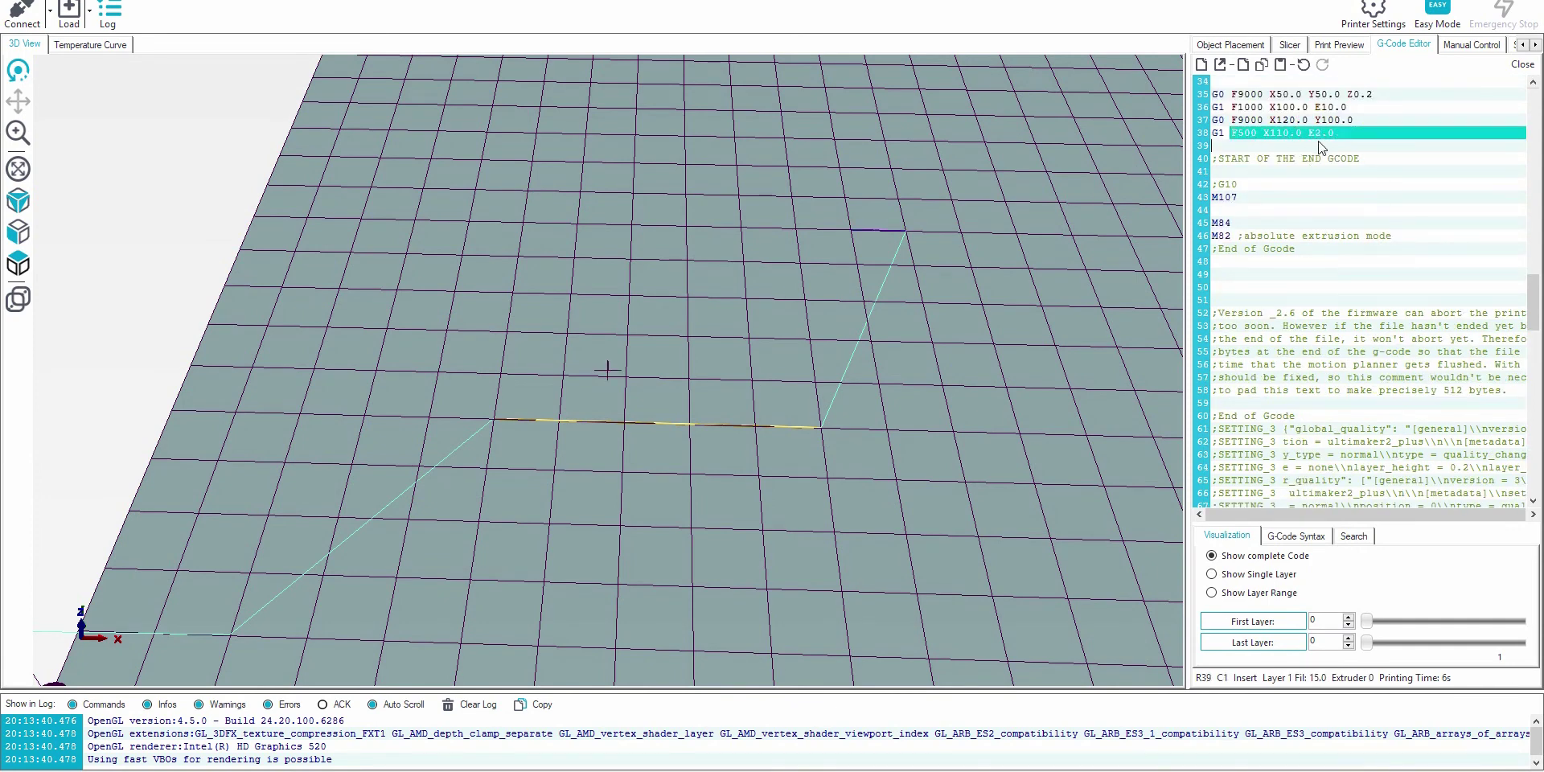
{"action": "left_click", "coordinate": [1302, 158]}
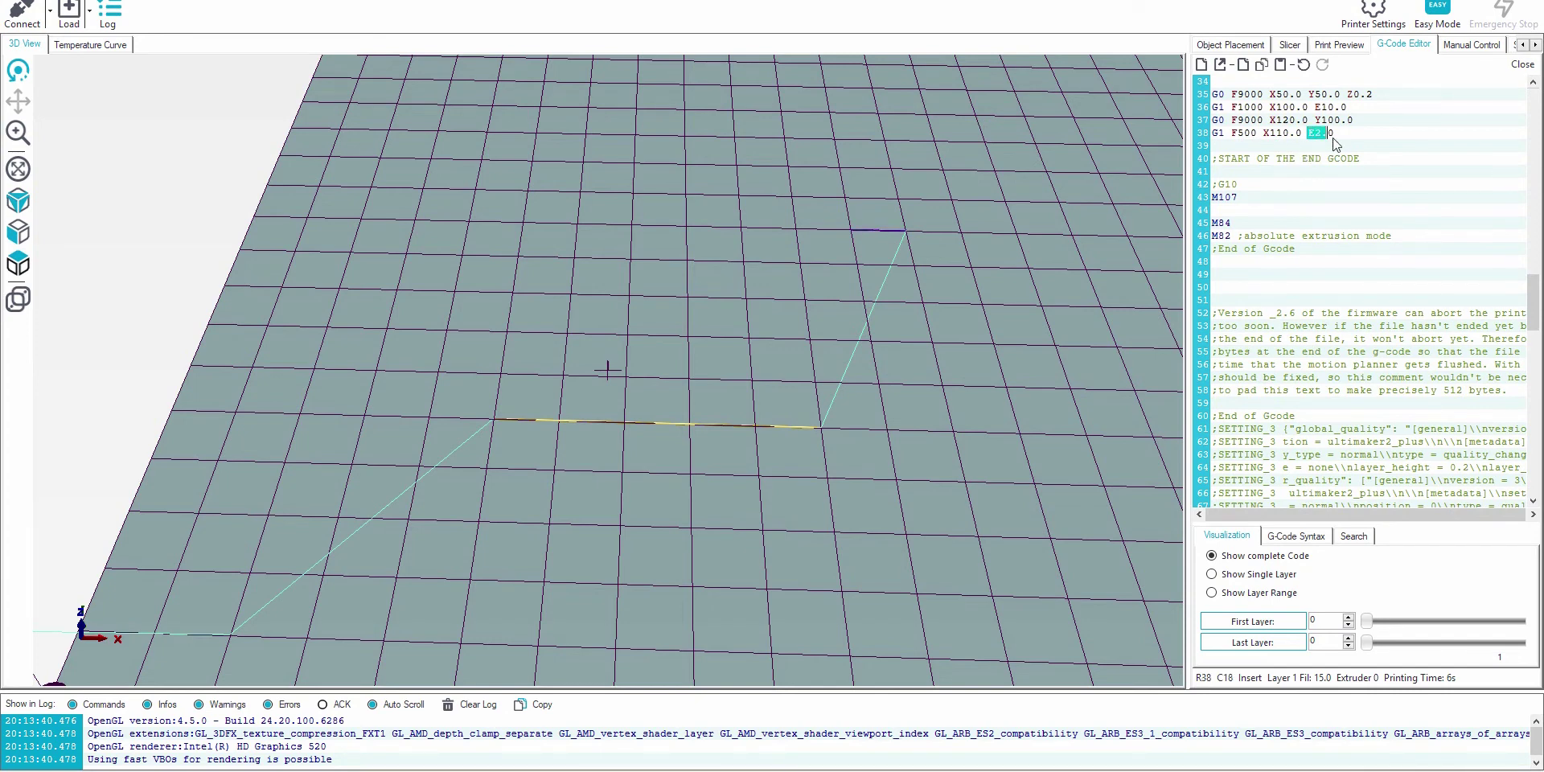
{"action": "double_click", "coordinate": [1318, 137]}
{"action": "left_click", "coordinate": [1316, 159]}
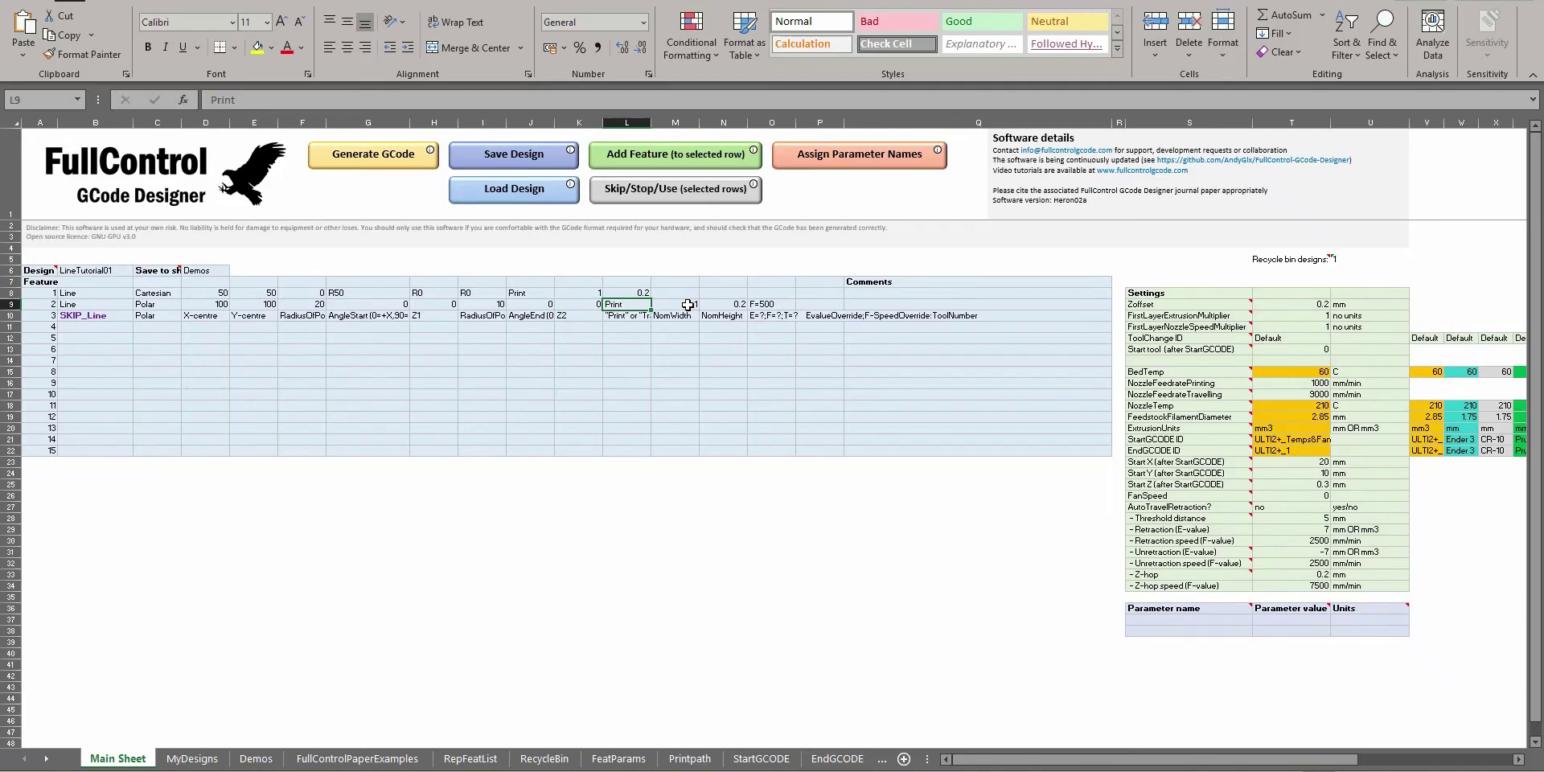
Extend the polar line's override entry in feature row 2 to F=500;E=2.15
{"action": "left_click", "coordinate": [724, 304]}
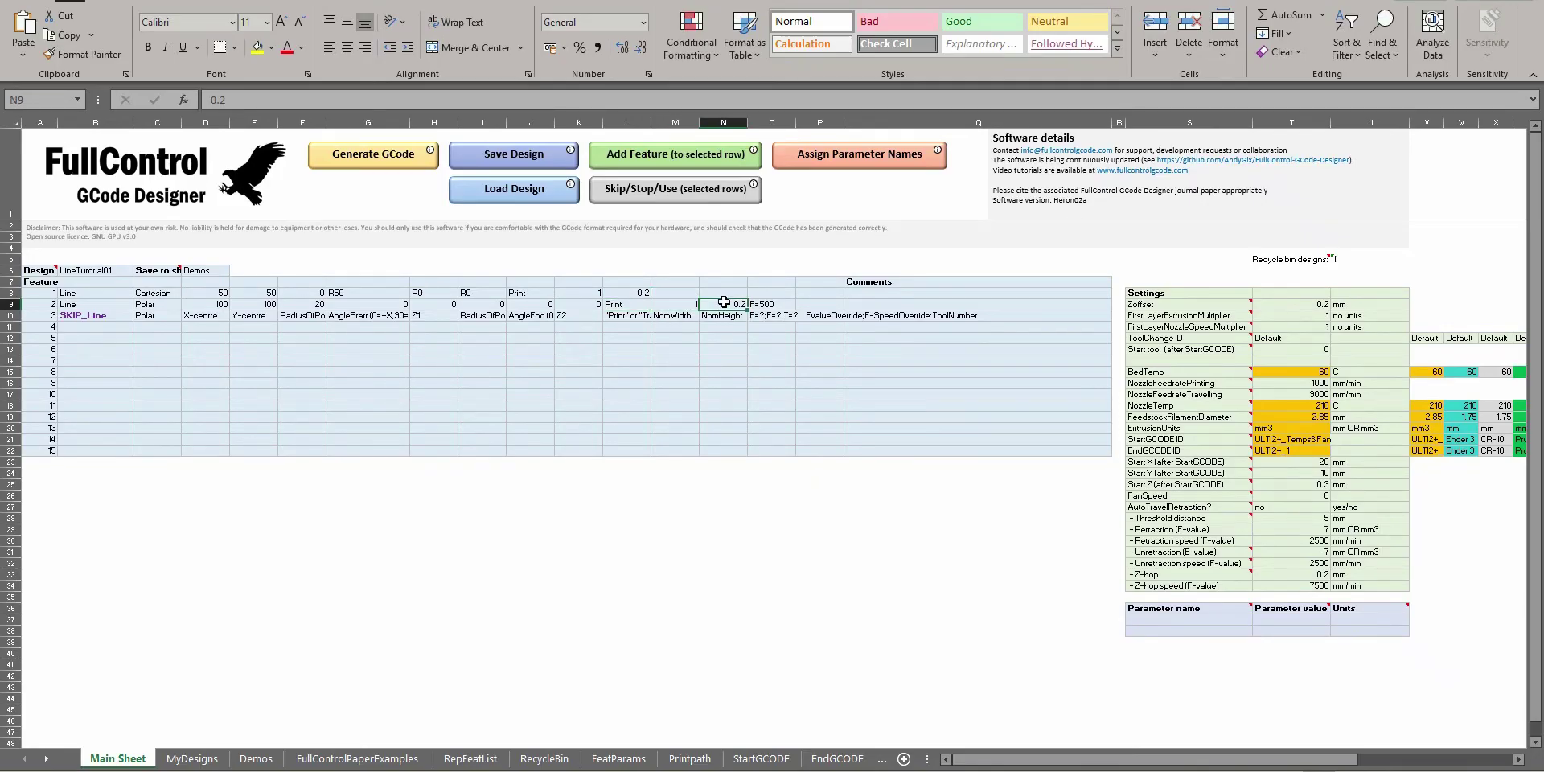
{"action": "left_click", "coordinate": [780, 304]}
{"action": "double_click", "coordinate": [782, 304]}
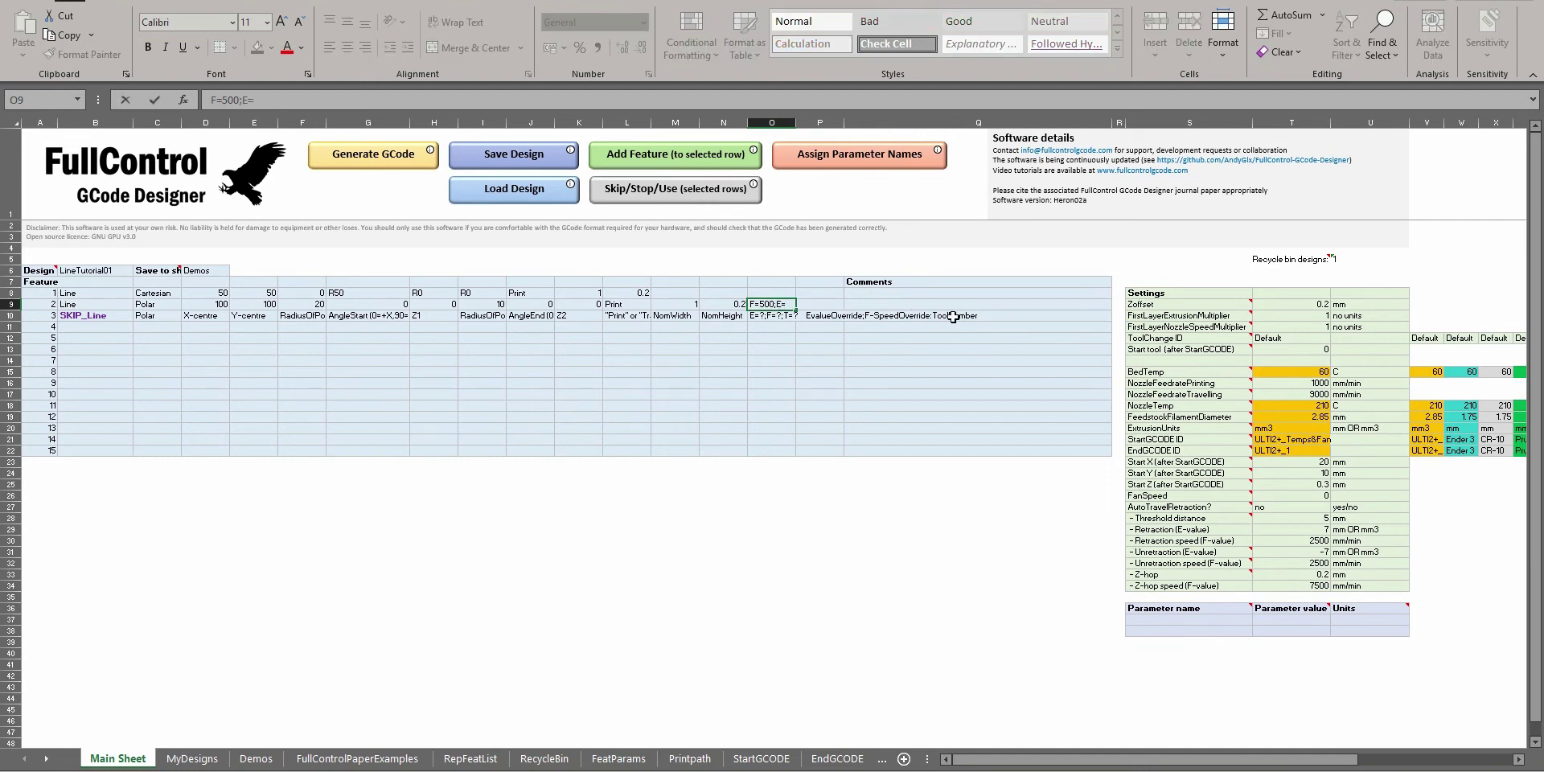
{"action": "type", "text": ";E=2.15"}
{"action": "key", "text": "Return"}
Regenerate the GCode with the extrusion override and check the polar line's E value in Repetier-Host
{"action": "left_click", "coordinate": [354, 160]}
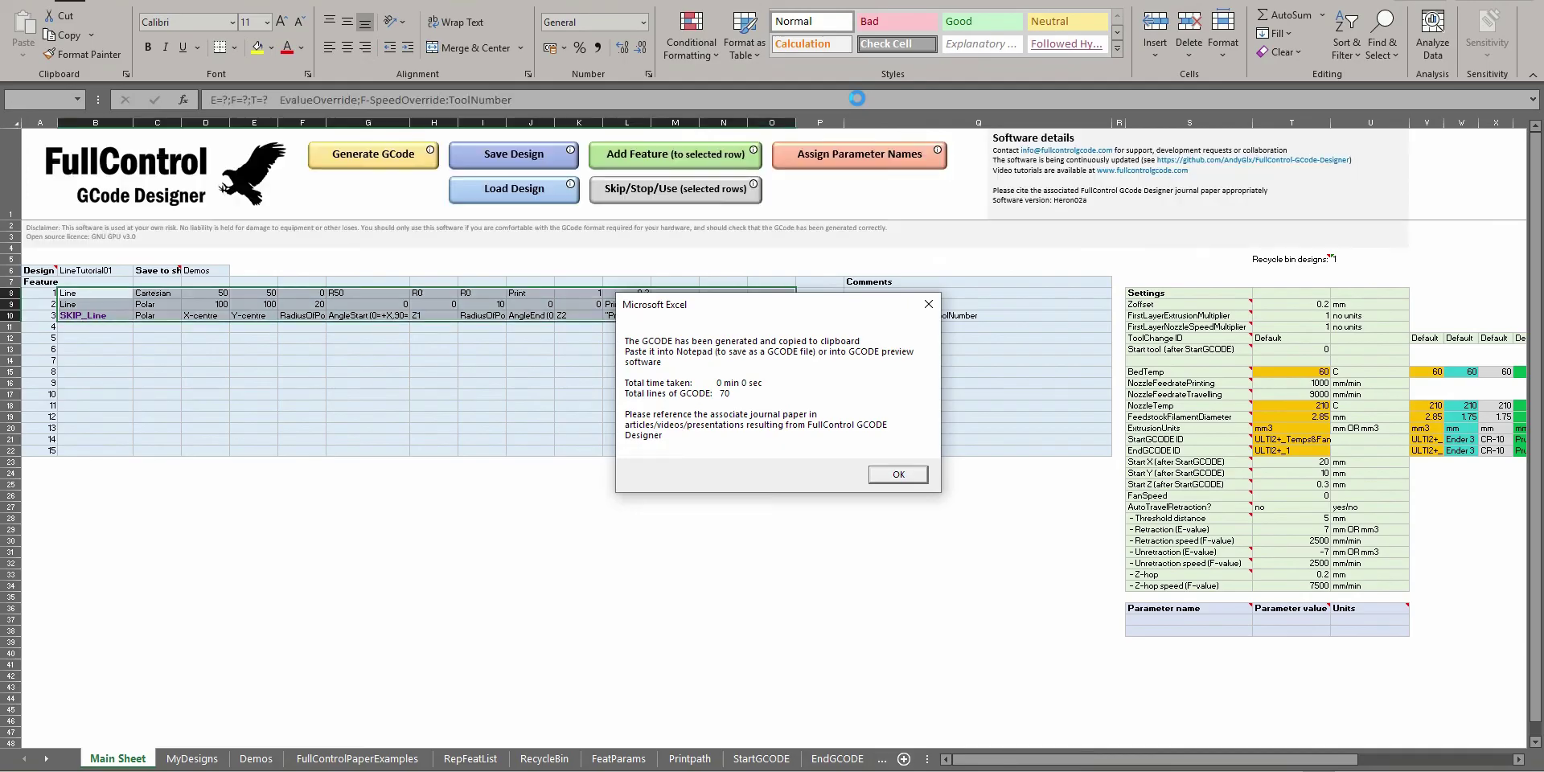
{"action": "key", "text": "Return"}
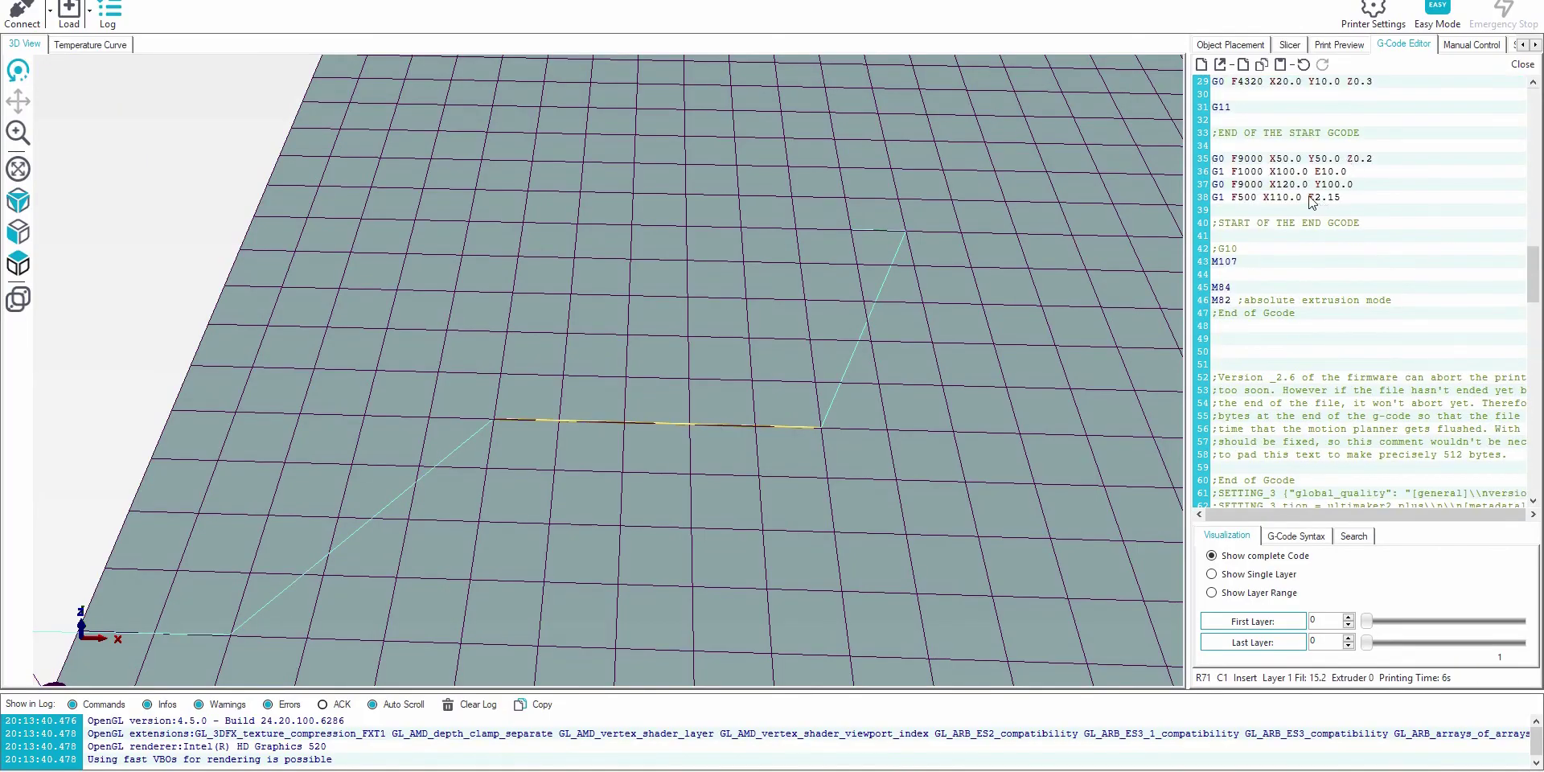
{"action": "double_click", "coordinate": [1324, 197]}
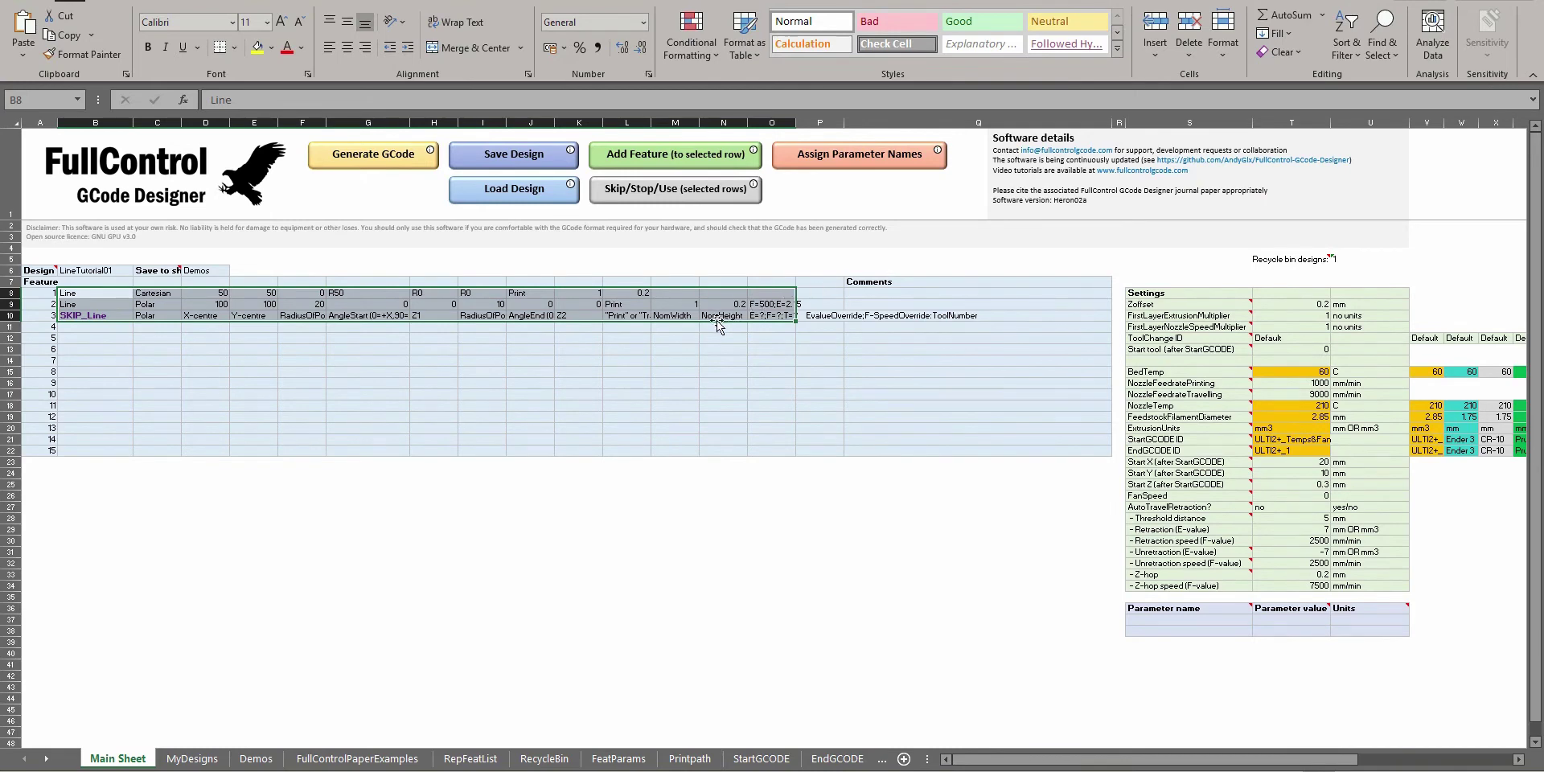
Set the nominal width and nominal height of the polar line in feature row 2 to 0
{"action": "left_click", "coordinate": [718, 325]}
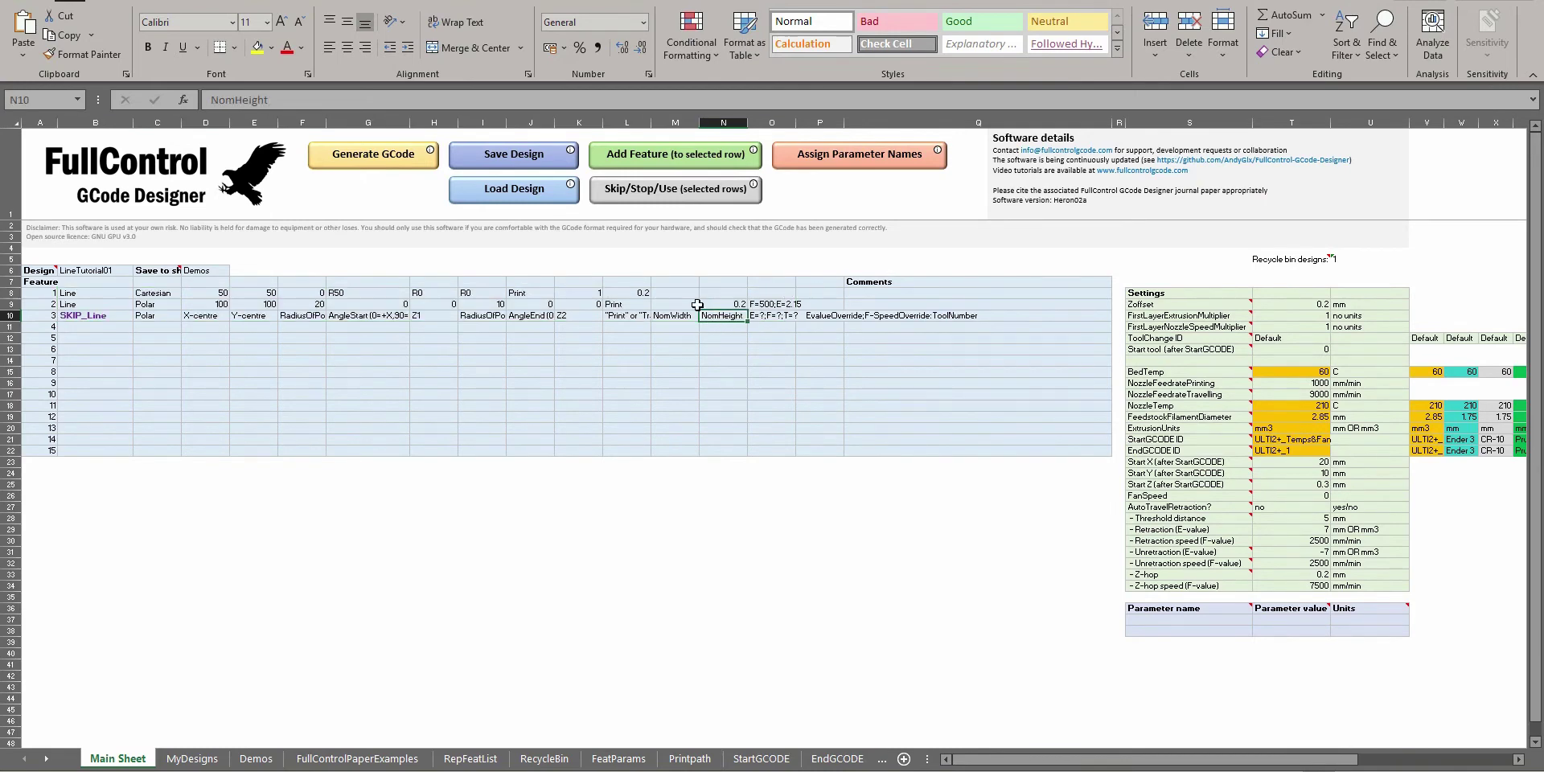
{"action": "left_click", "coordinate": [693, 303]}
{"action": "type", "text": "0"}
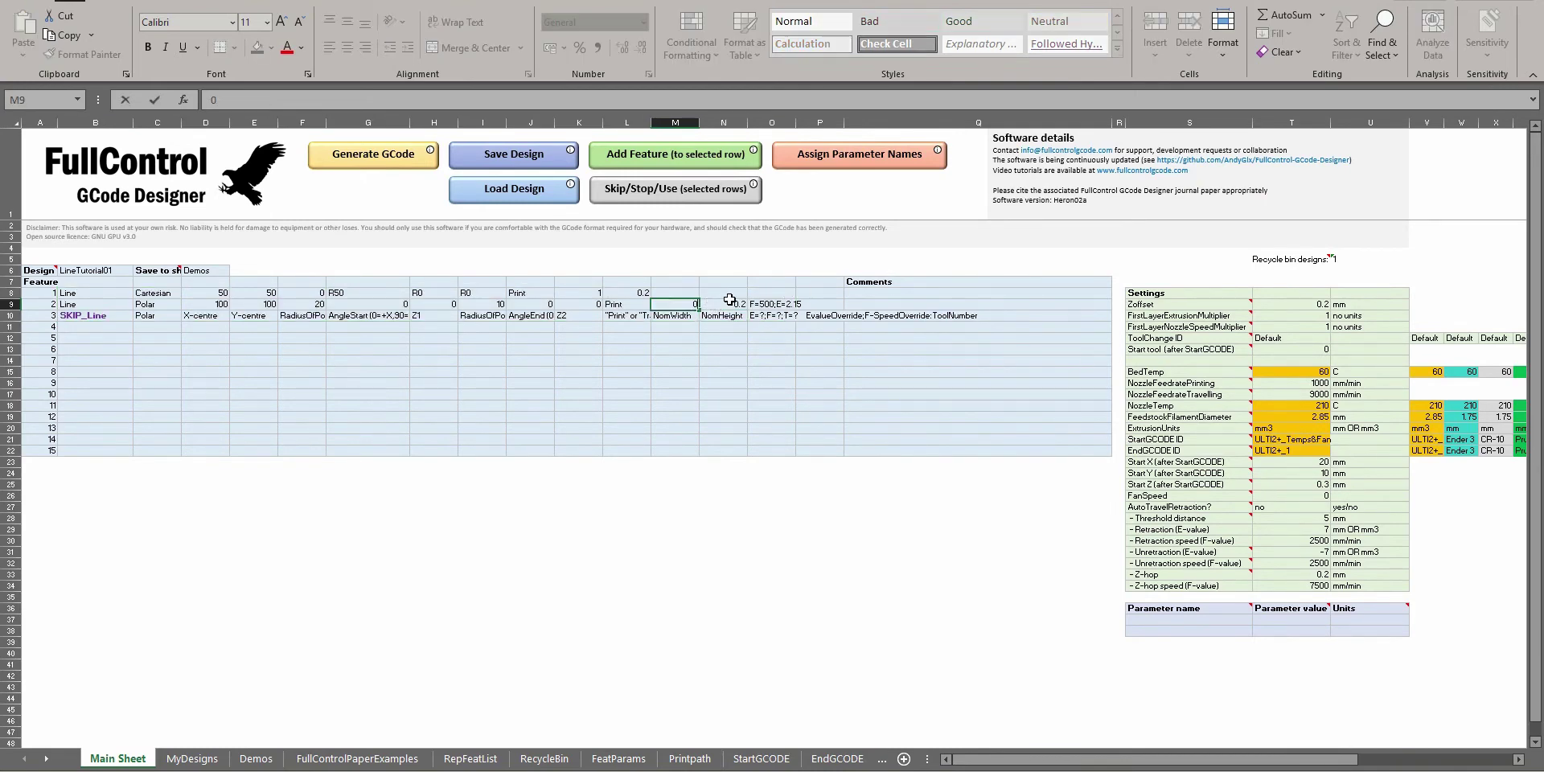
{"action": "key", "text": "Tab"}
{"action": "left_click", "coordinate": [784, 348]}
Generate the GCode with the zero nominal dimensions, reload it in Repetier-Host and check the polar line's extrusion value
{"action": "left_click", "coordinate": [408, 166]}
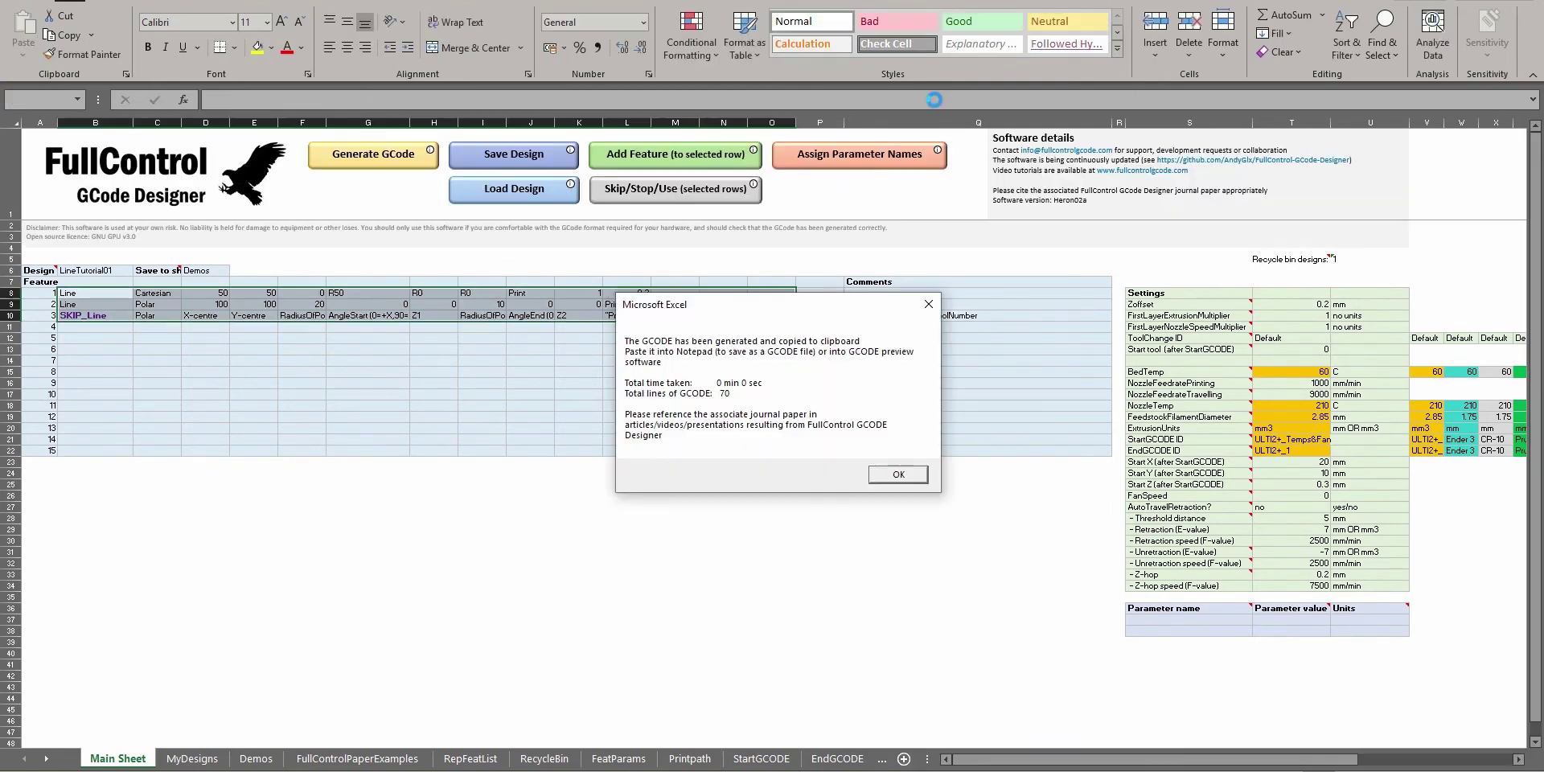
{"action": "key", "text": "Return"}
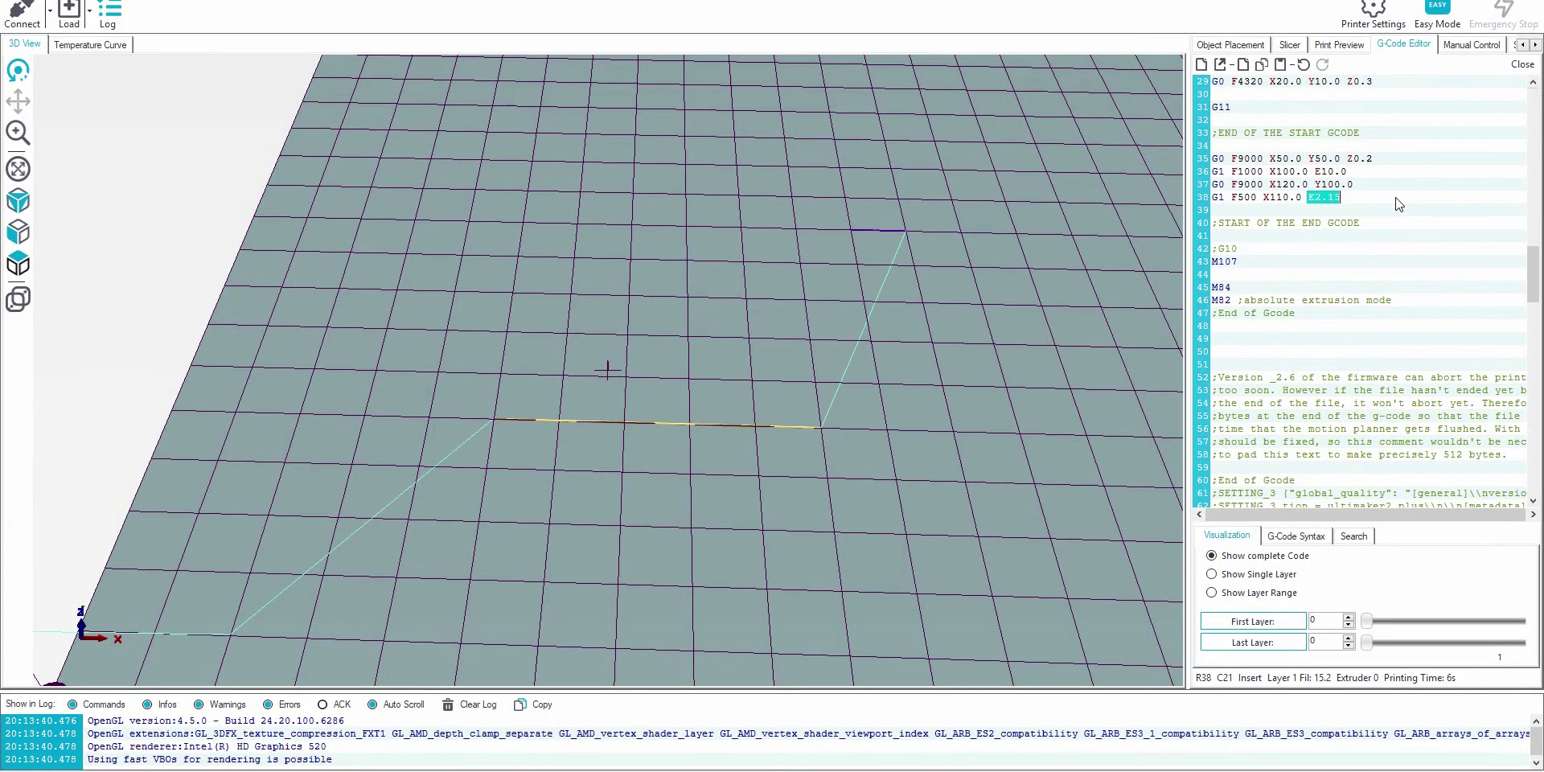
{"action": "key", "text": "ctrl+End"}
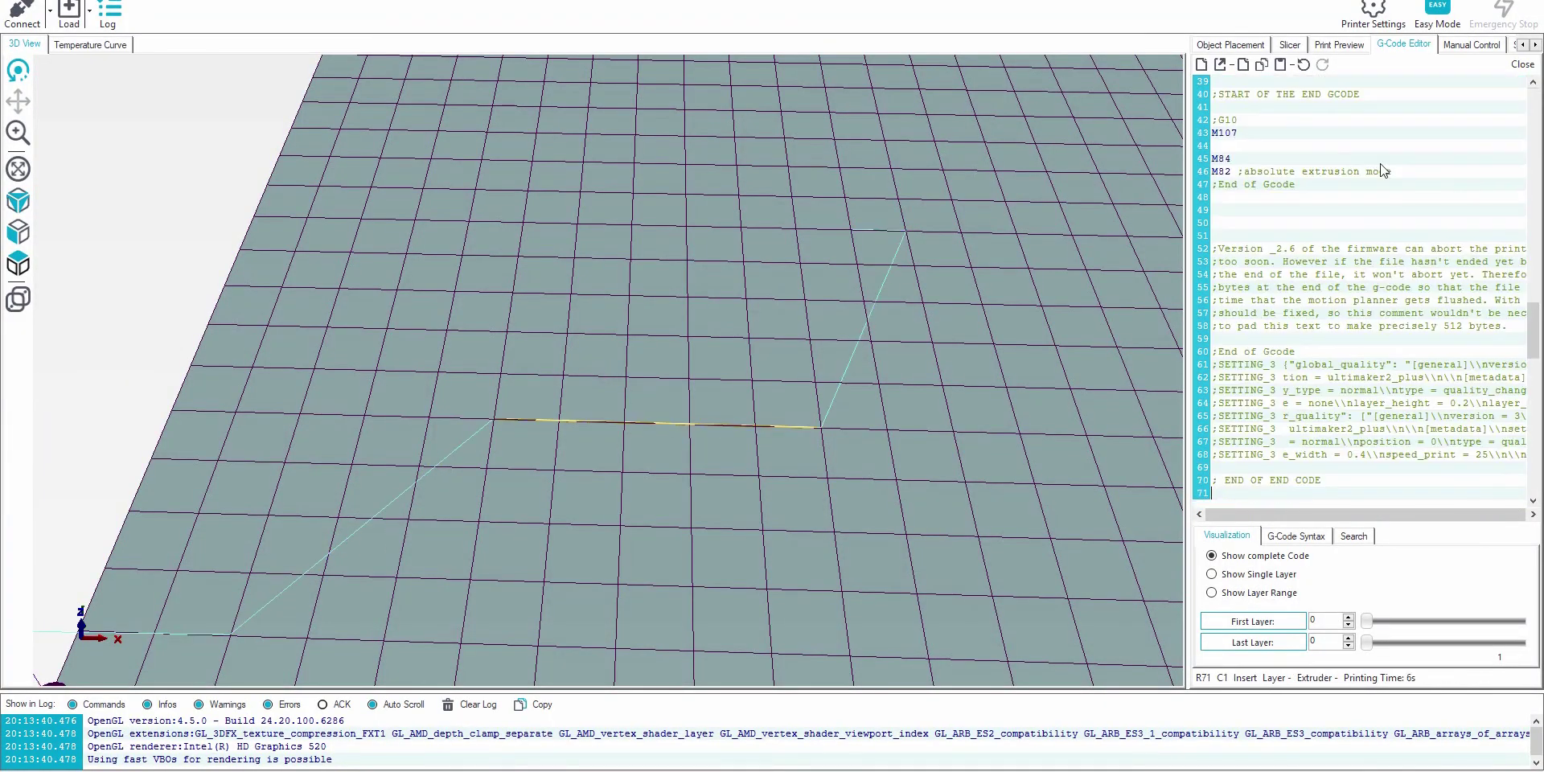
{"action": "scroll", "coordinate": [1387, 193], "scroll_direction": "up", "scroll_amount": 3}
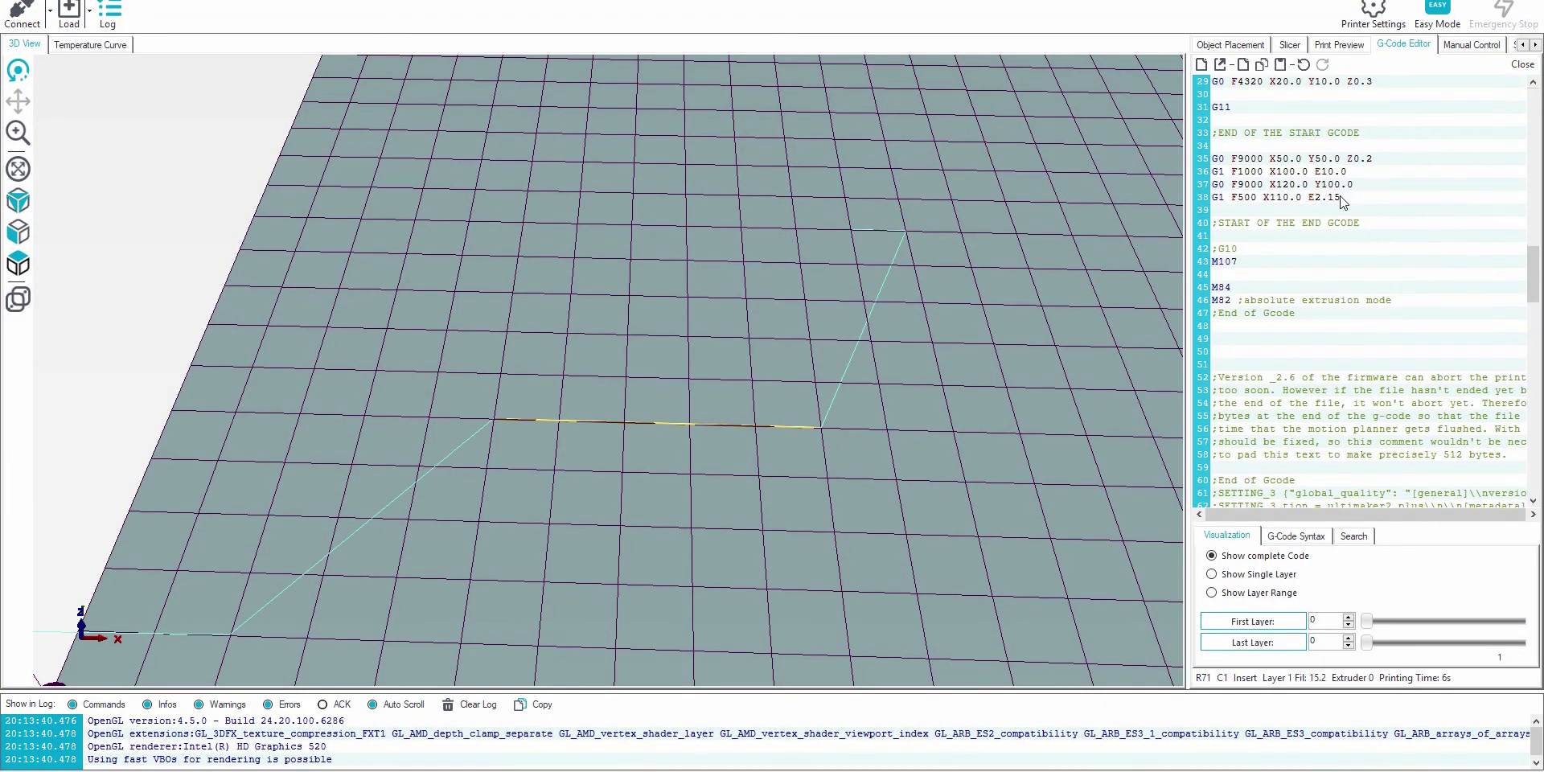
{"action": "key", "text": "alt+Tab"}
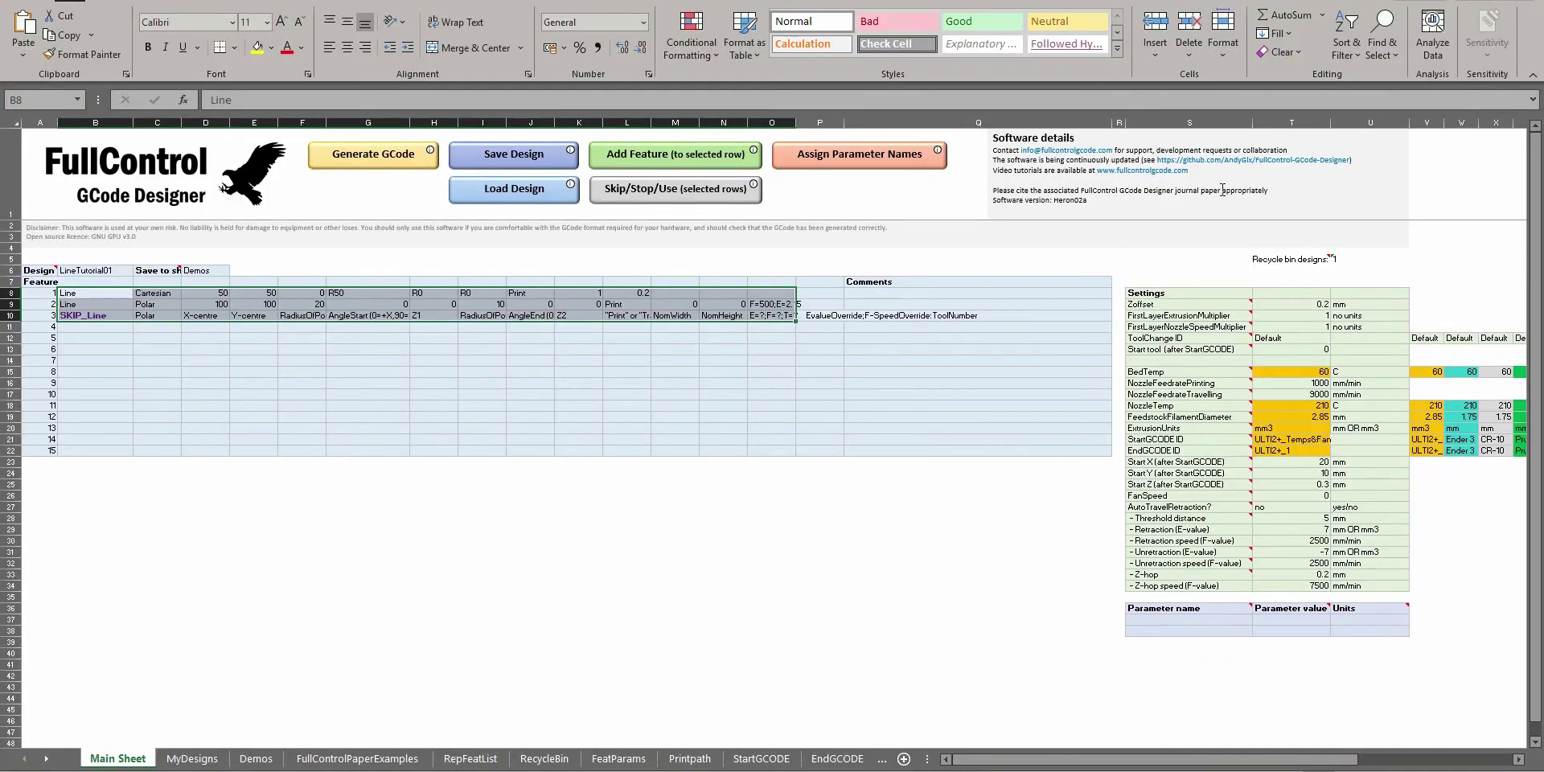
Return feature row 3 to normal use and replace its data with a Line equation feature
{"action": "left_click", "coordinate": [581, 315]}
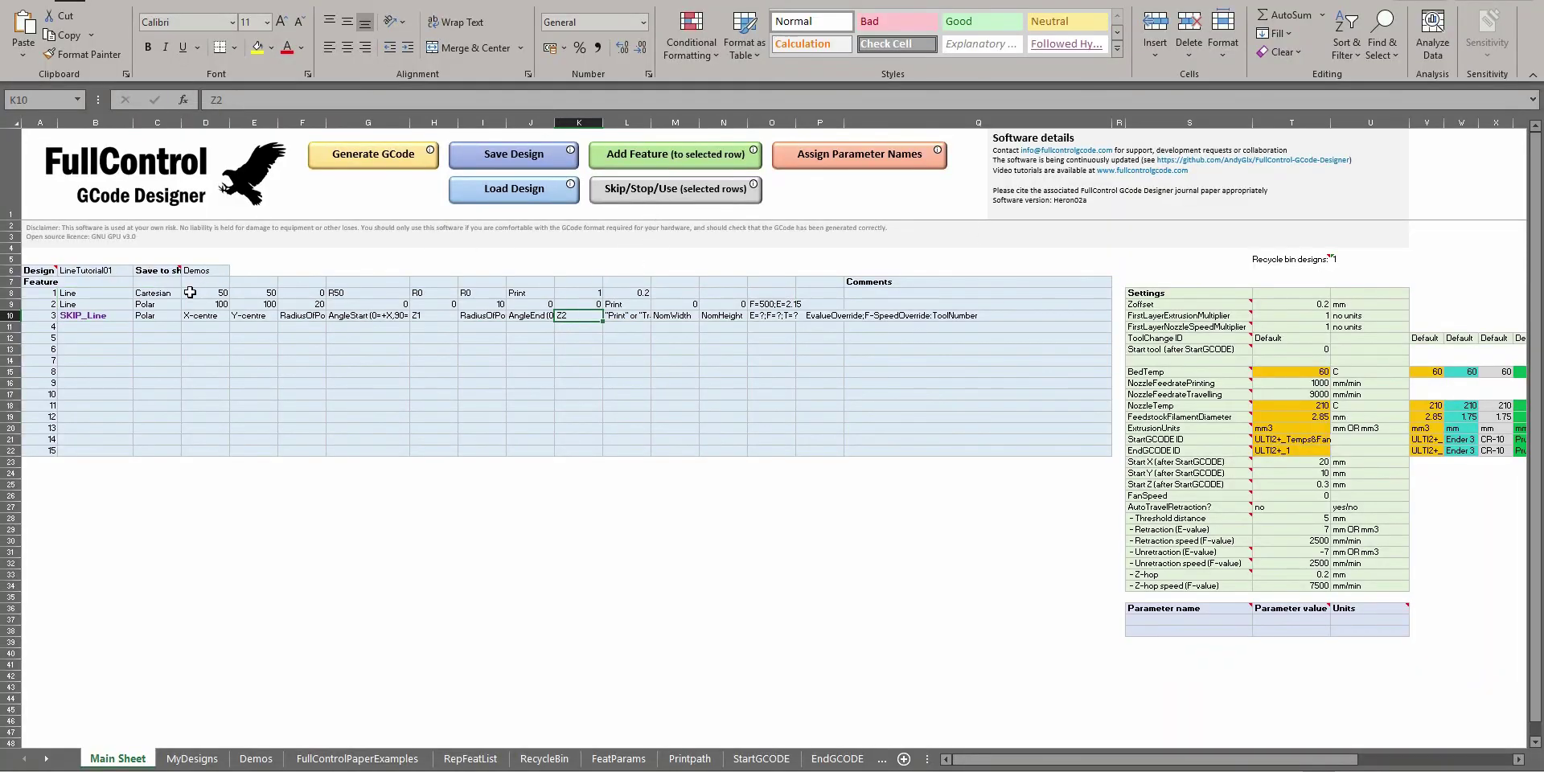
{"action": "left_click", "coordinate": [656, 188]}
{"action": "left_click", "coordinate": [663, 187]}
{"action": "left_click", "coordinate": [648, 155]}
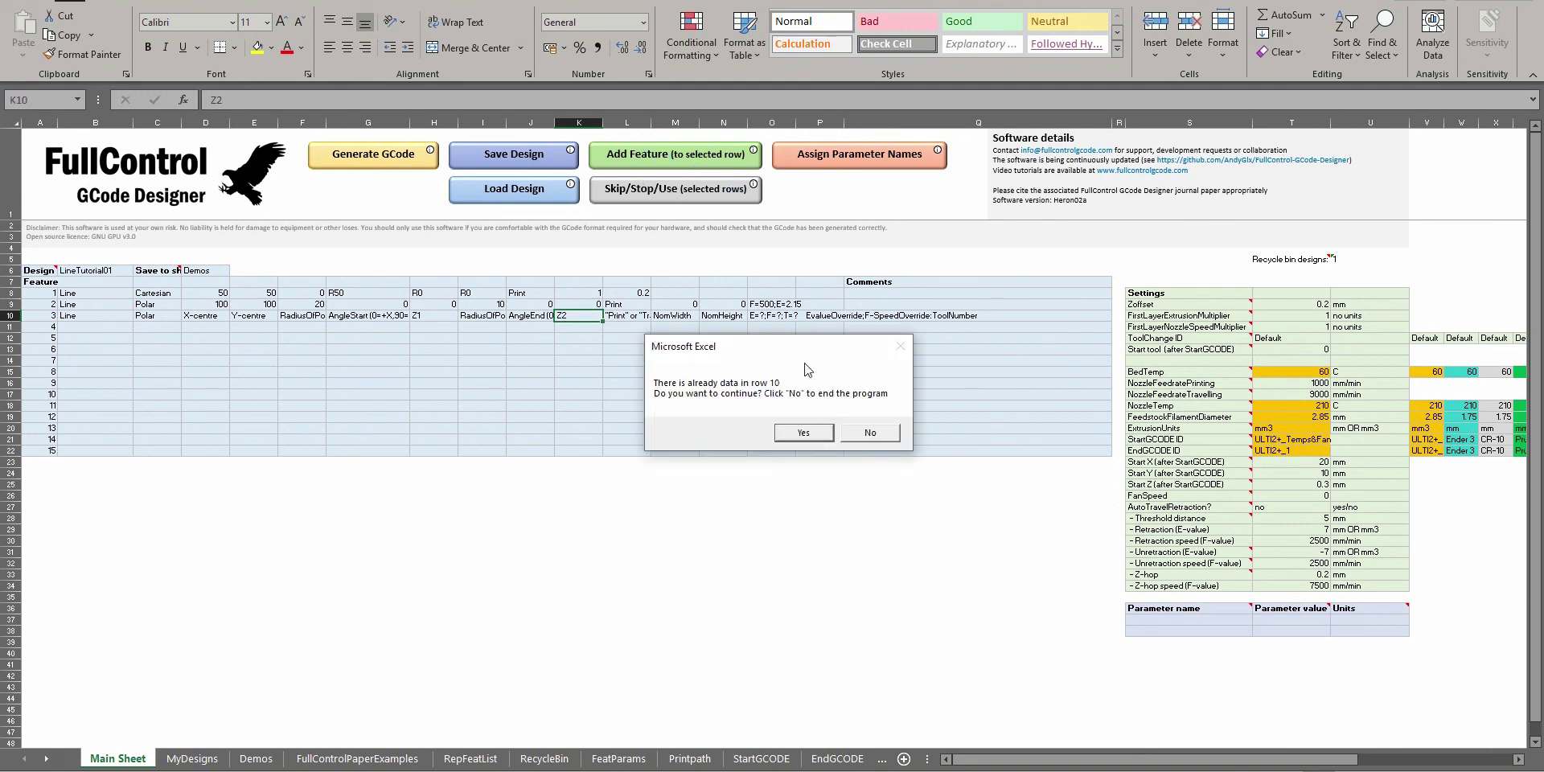
{"action": "left_click", "coordinate": [803, 433]}
{"action": "left_click", "coordinate": [744, 279]}
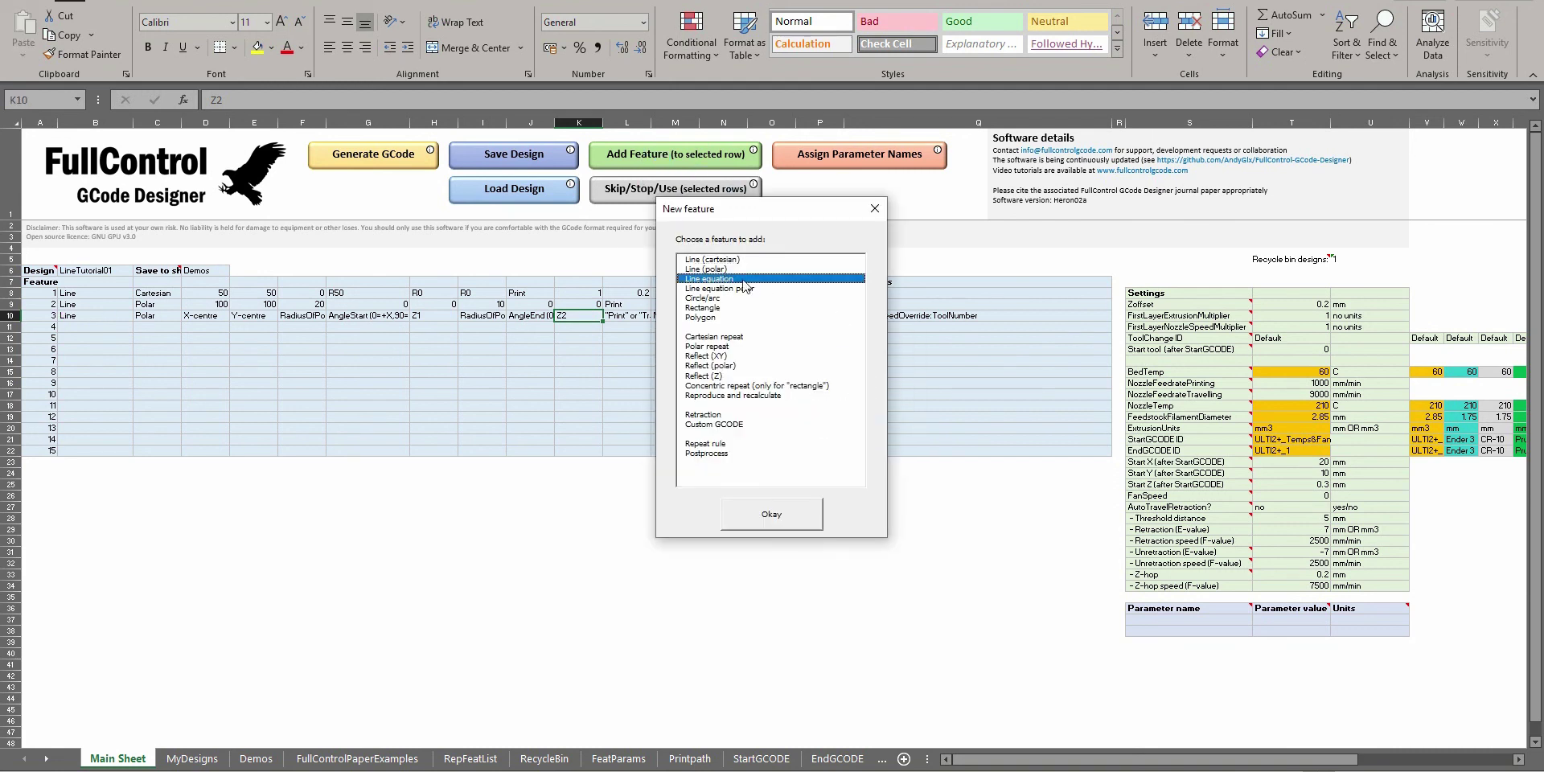
{"action": "left_click", "coordinate": [739, 289]}
{"action": "left_click", "coordinate": [730, 279]}
{"action": "left_click", "coordinate": [735, 289]}
{"action": "left_click", "coordinate": [734, 280]}
{"action": "left_click", "coordinate": [741, 289]}
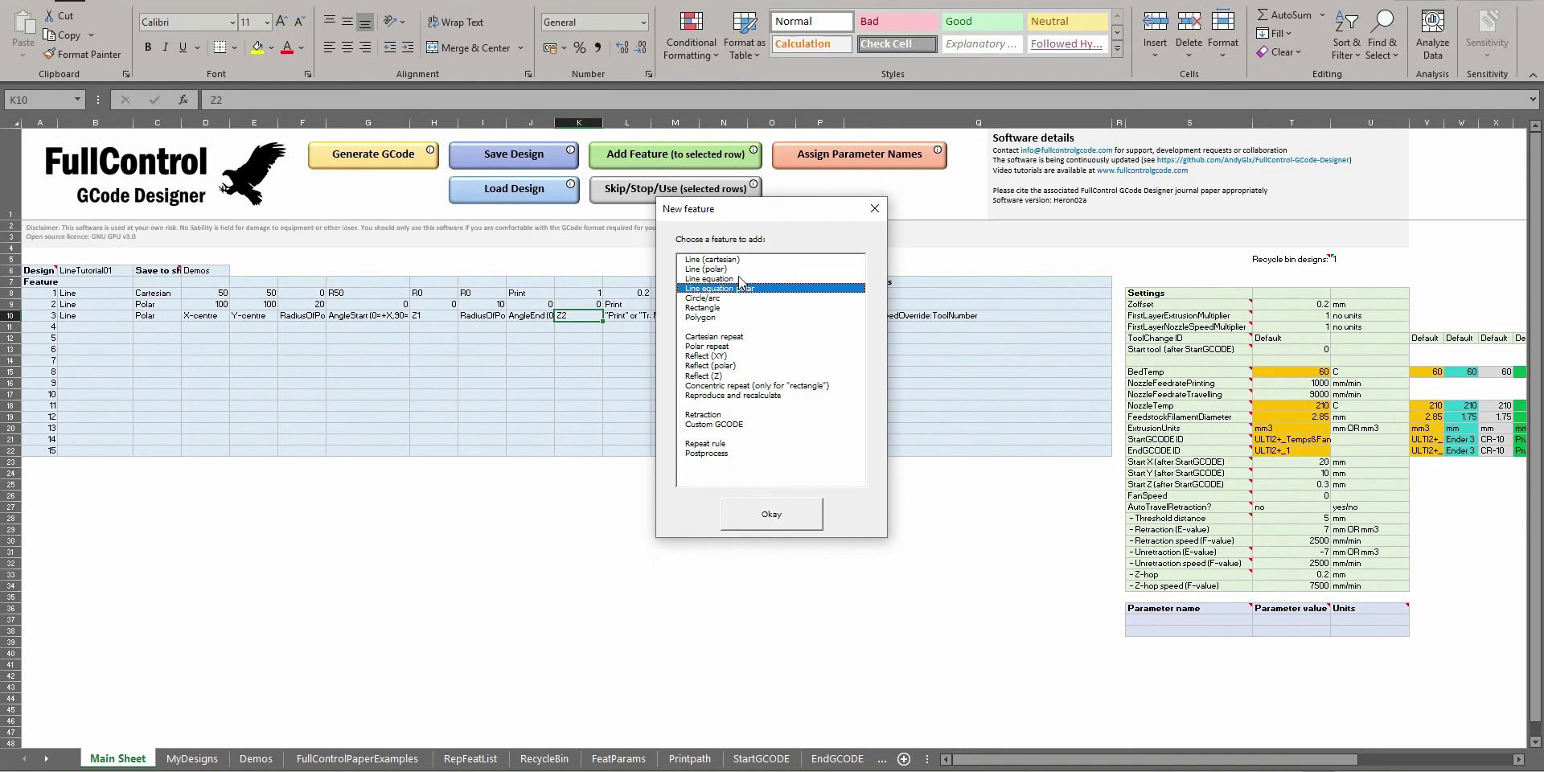
{"action": "double_click", "coordinate": [738, 279]}
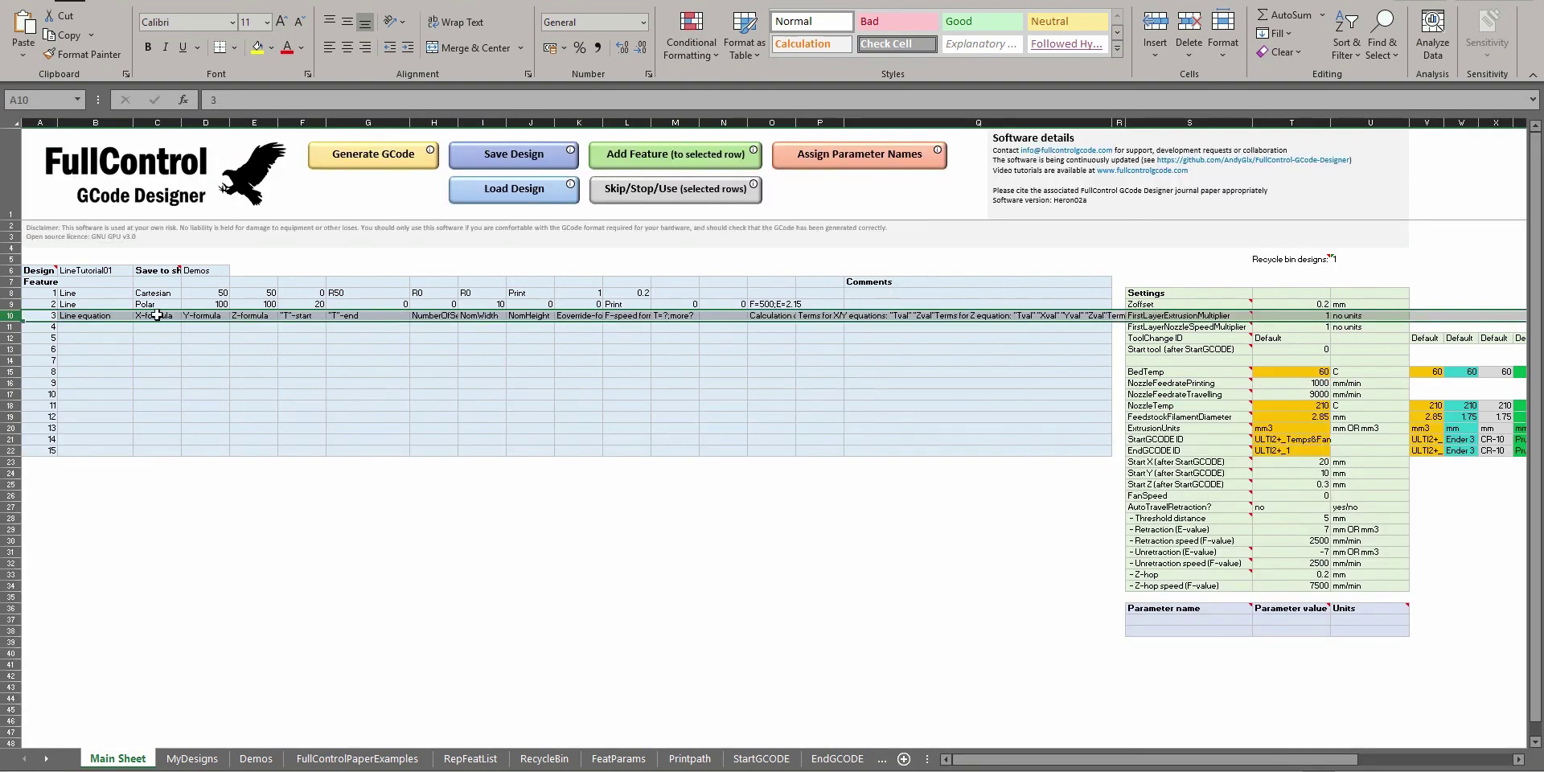
Review the Line equation's X, Y and Z formula and T-range fields, and clear feature row 3
{"action": "left_click_drag", "start_coordinate": [156, 315], "coordinate": [373, 306]}
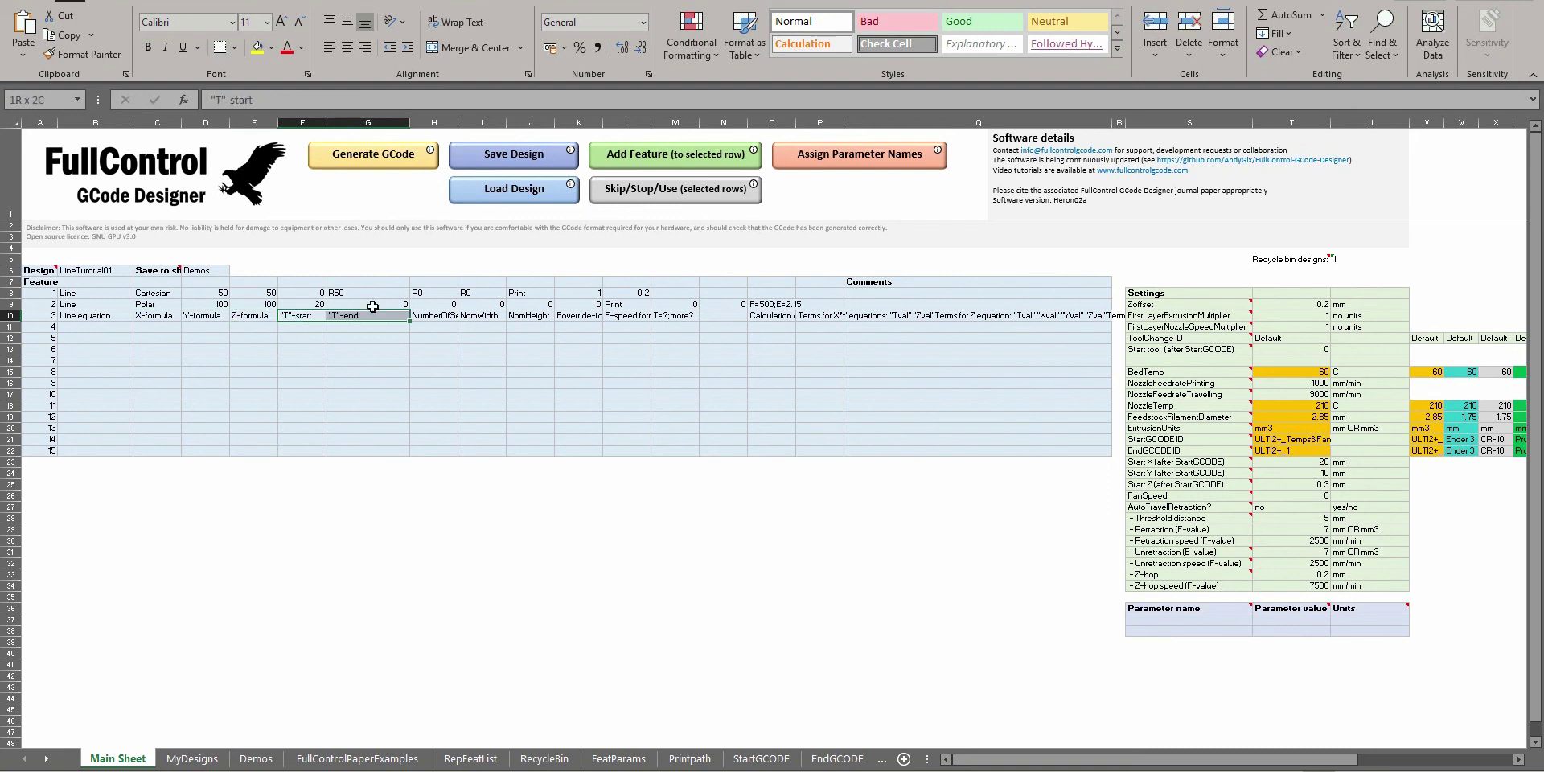
{"action": "left_click_drag", "start_coordinate": [121, 316], "coordinate": [255, 316]}
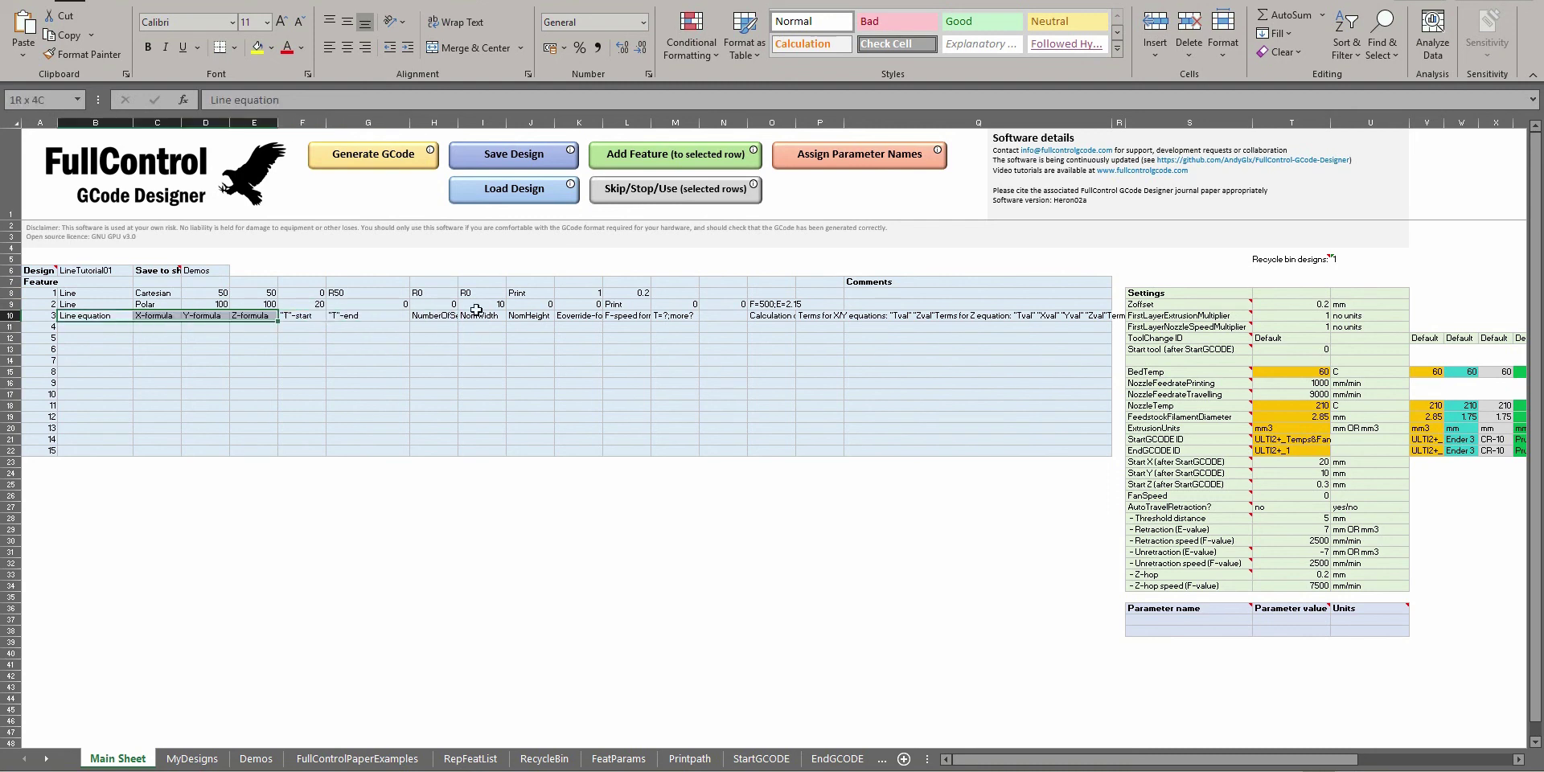
{"action": "left_click_drag", "start_coordinate": [477, 310], "coordinate": [836, 329]}
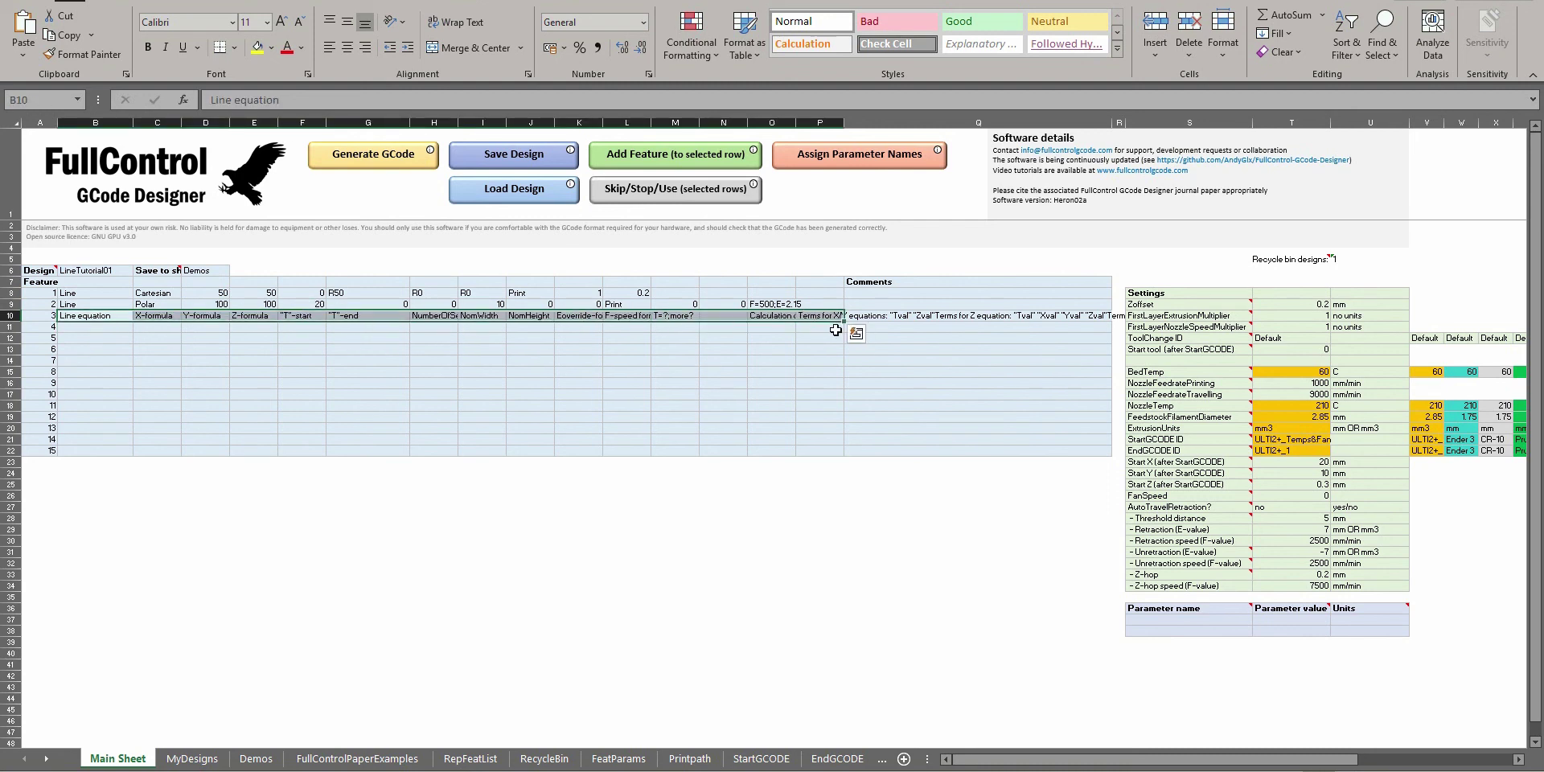
{"action": "key", "text": "Delete"}
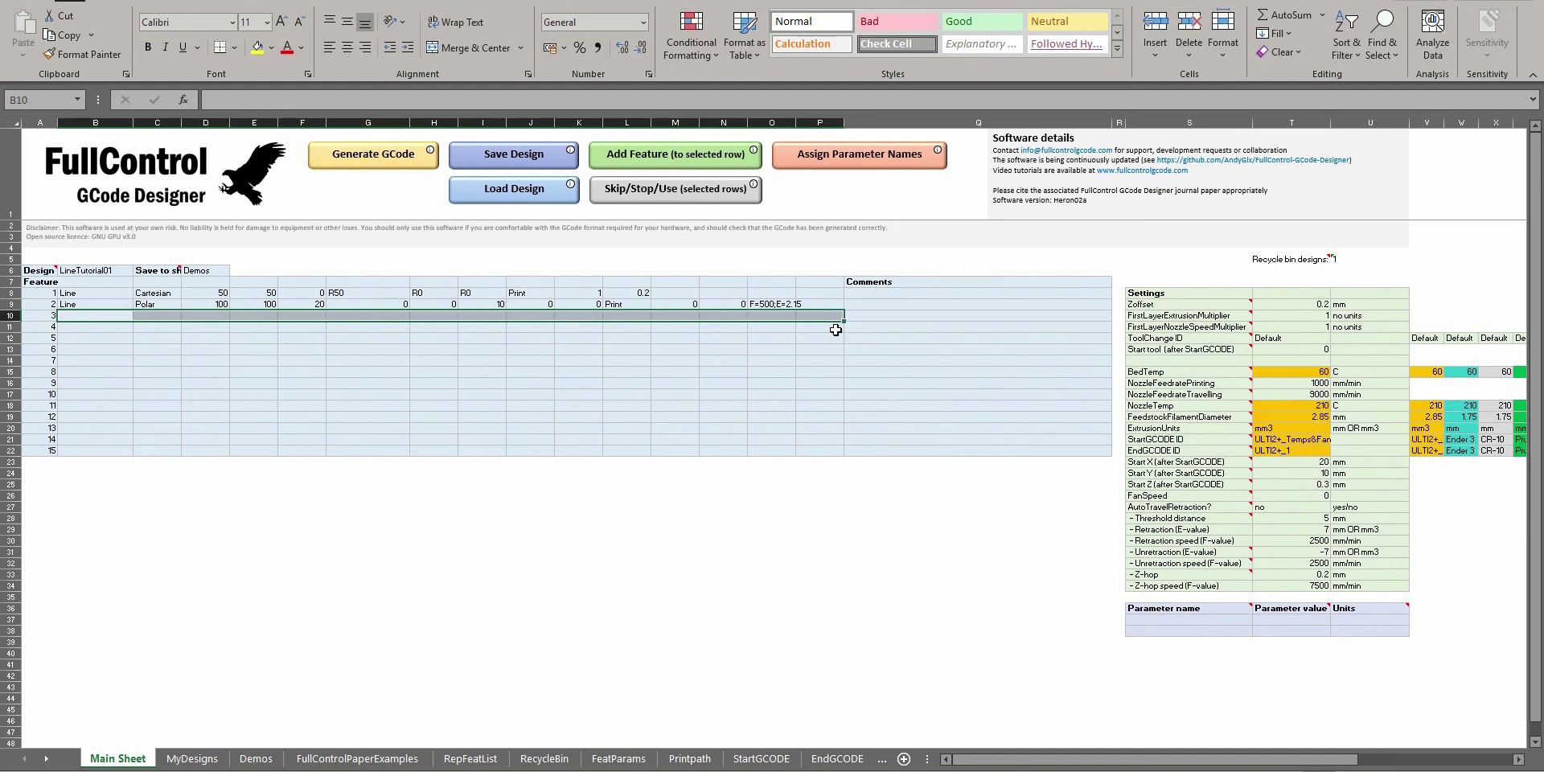